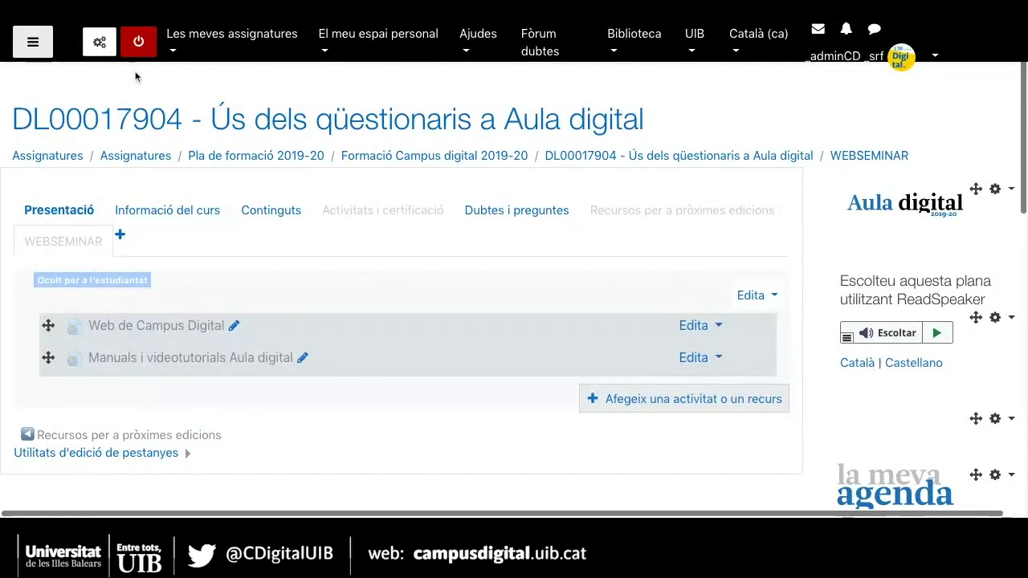
Step: Open the question category management page of the course and review the existing category tree
click(98, 53)
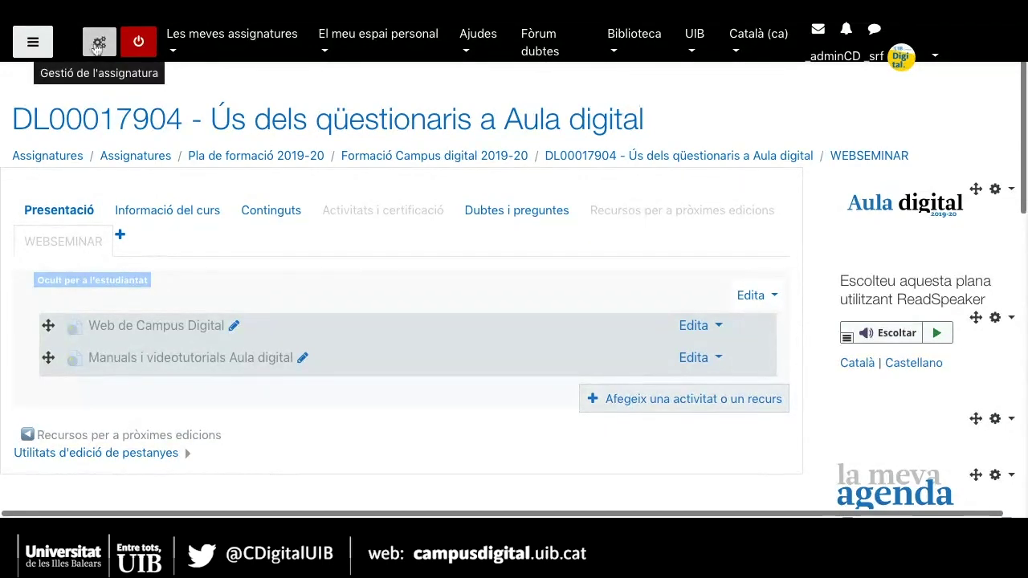
click(99, 41)
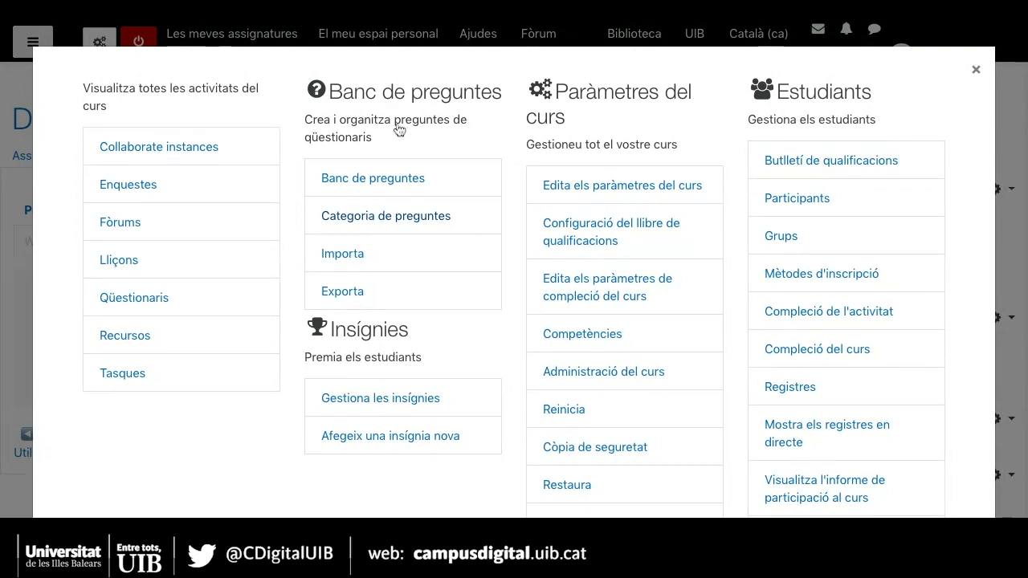
scroll(396, 295, down, 2)
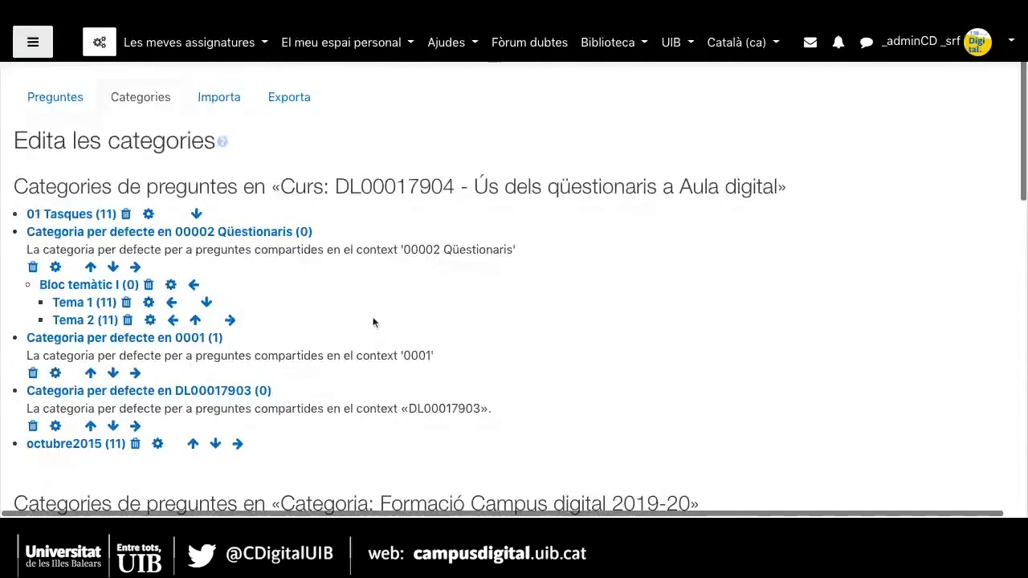
scroll(344, 306, down, 2)
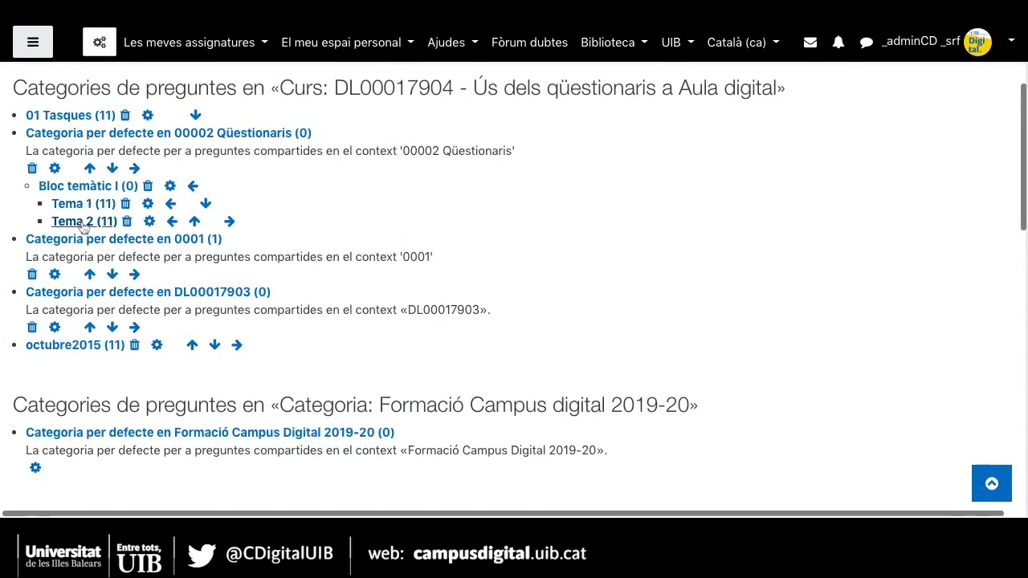
scroll(315, 235, down, 1)
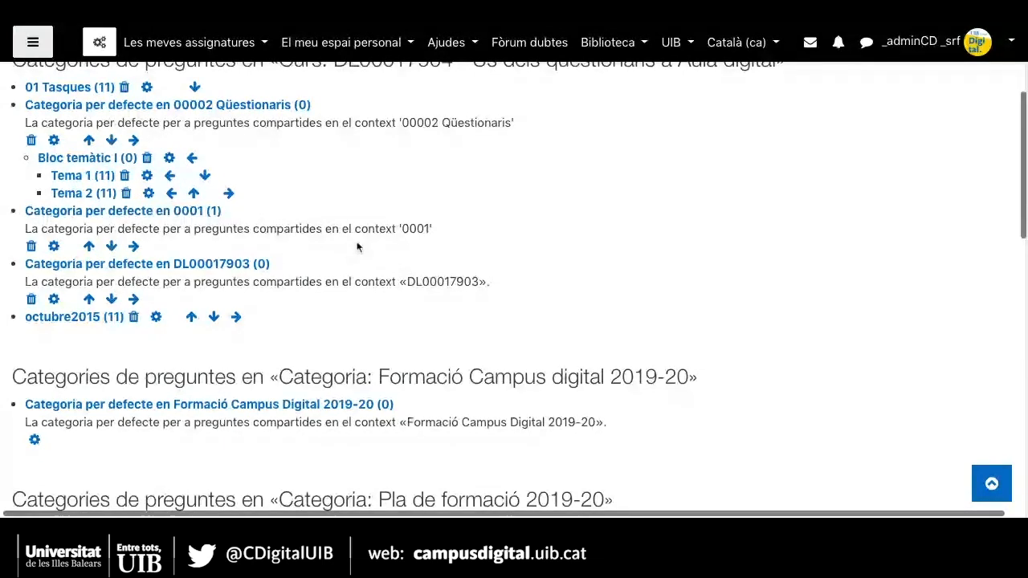
scroll(357, 245, down, 1)
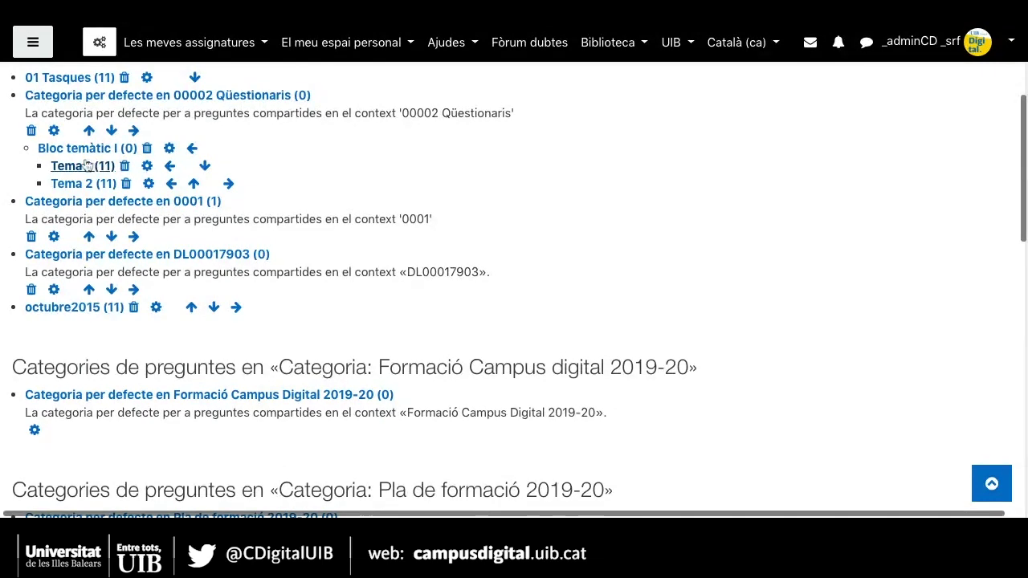
triple_click(222, 260)
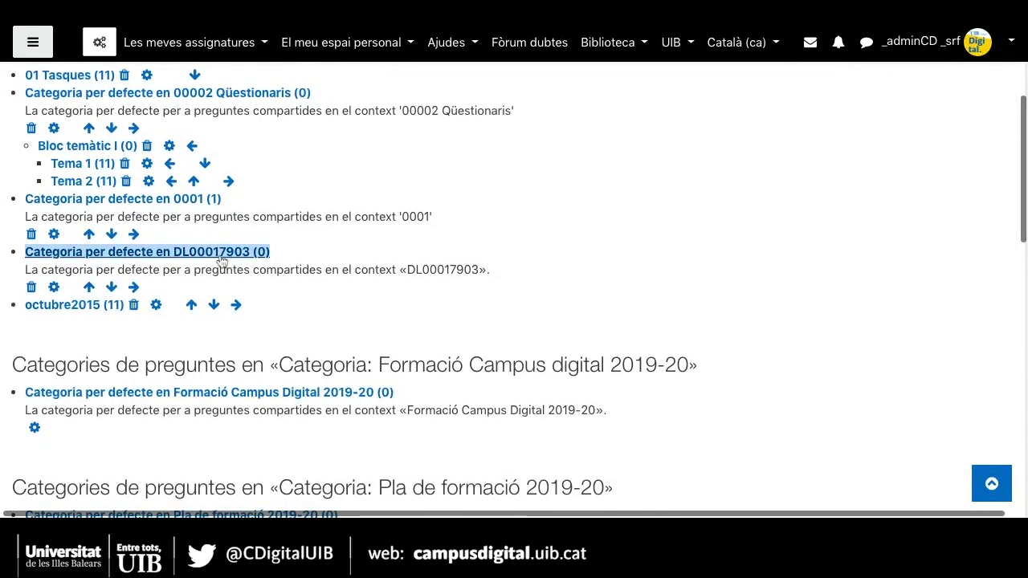
Step: Add a question category named "Tema 3" under the parent category Bloc temàtic I
scroll(759, 225, down, 3)
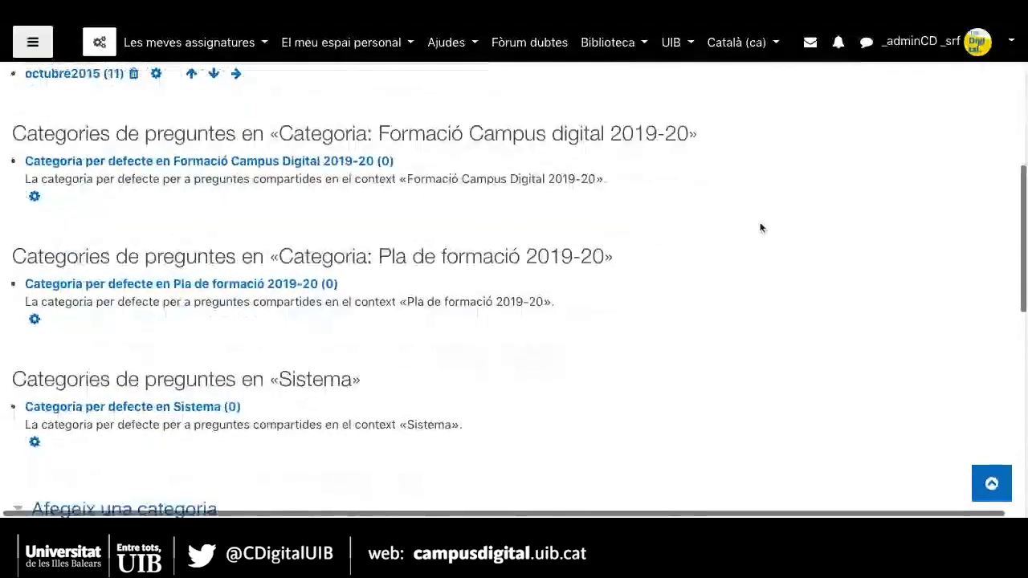
scroll(761, 228, down, 5)
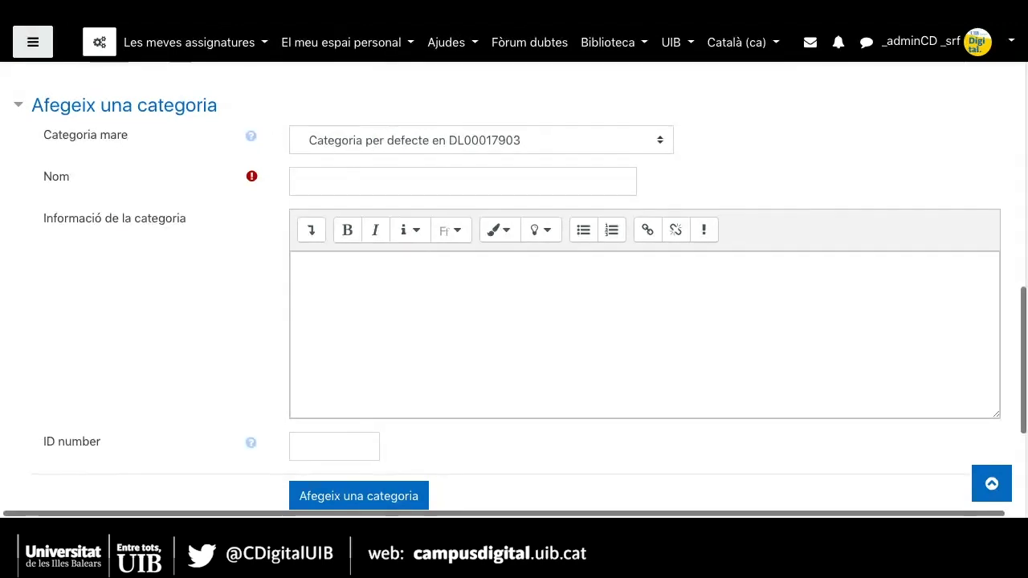
click(480, 140)
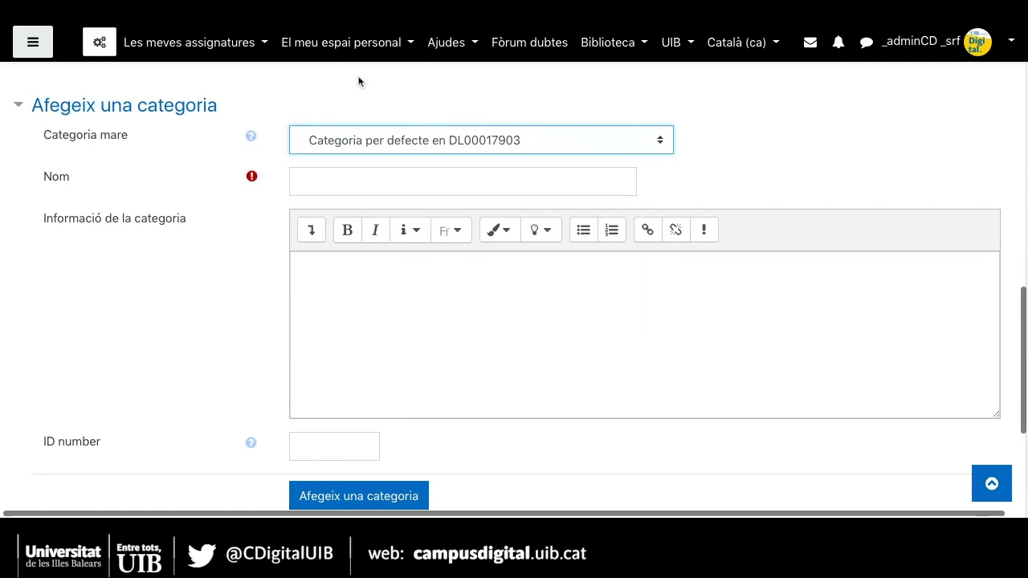
key(Down)
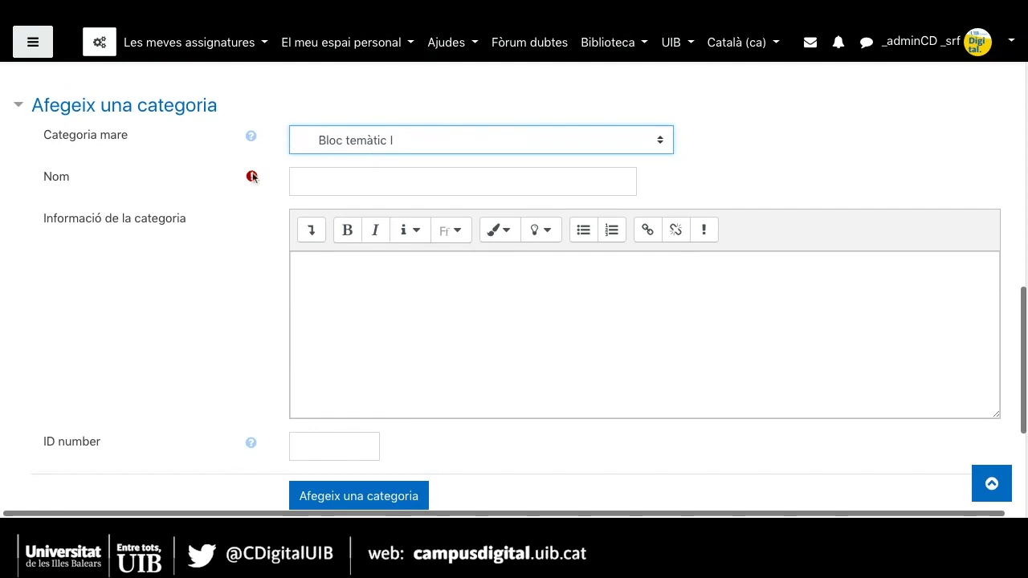
click(305, 187)
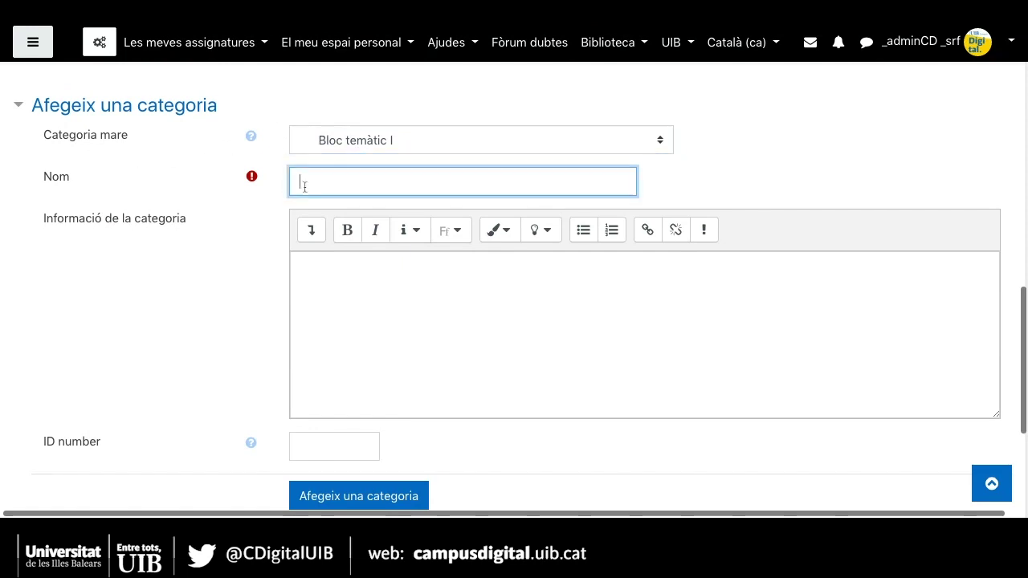
text(Tema 3)
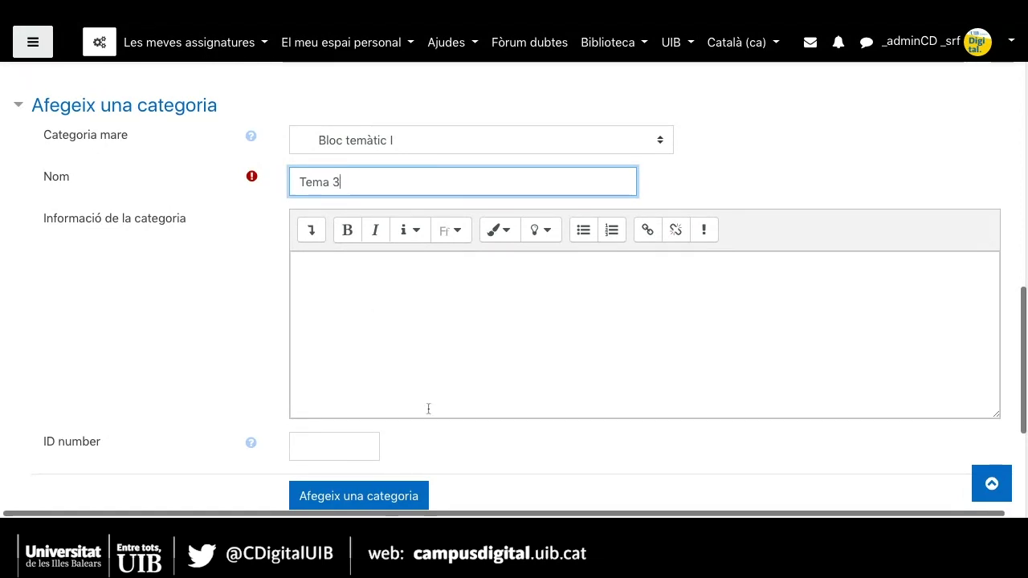
scroll(427, 408, down, 2)
click(355, 402)
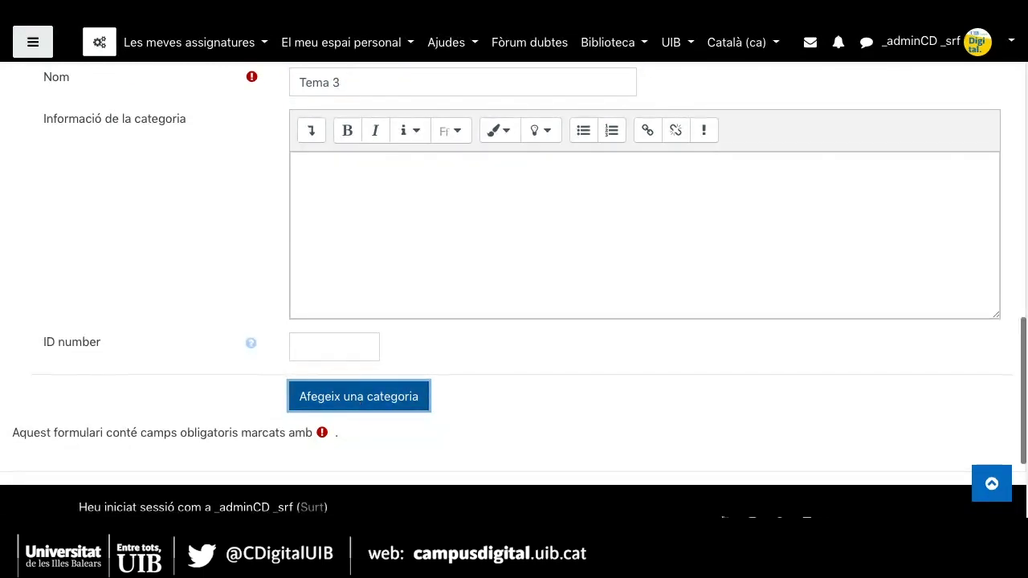
scroll(402, 398, down, 1)
scroll(402, 401, down, 2)
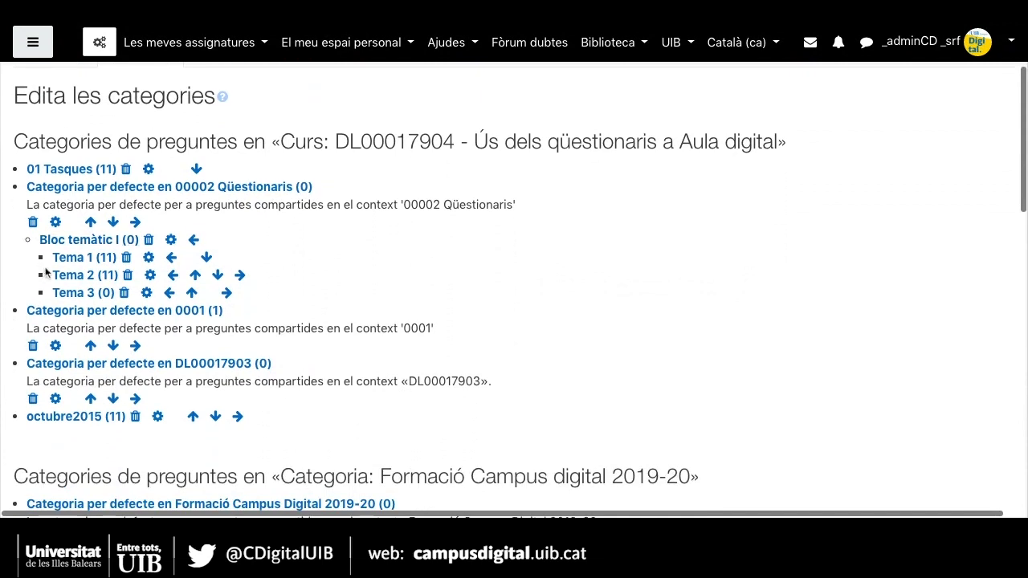
Step: Go from the category list to the question list of the course's question bank
click(195, 275)
key(ctrl+plus)
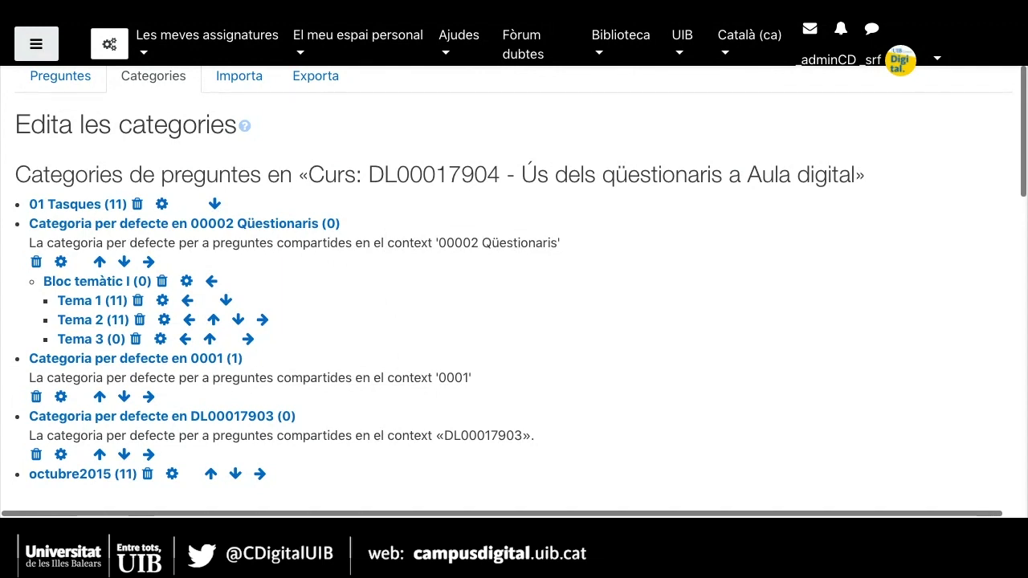
scroll(514, 292, up, 1)
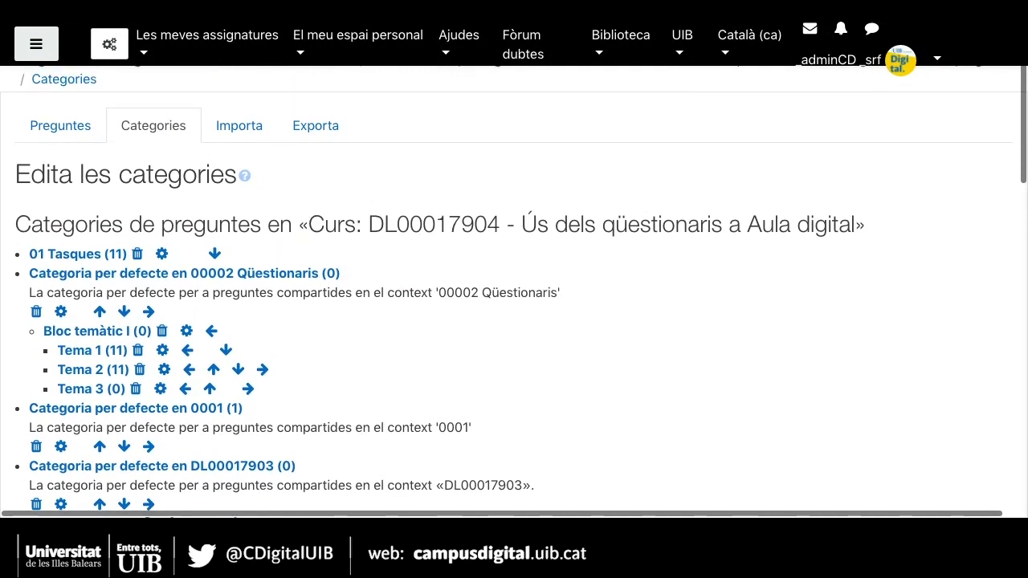
scroll(514, 292, up, 1)
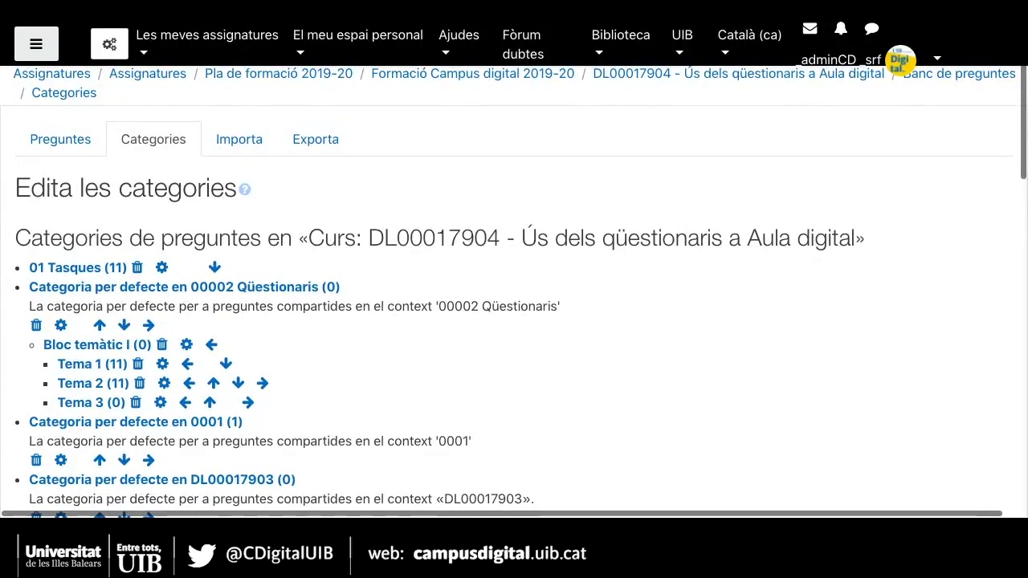
click(56, 147)
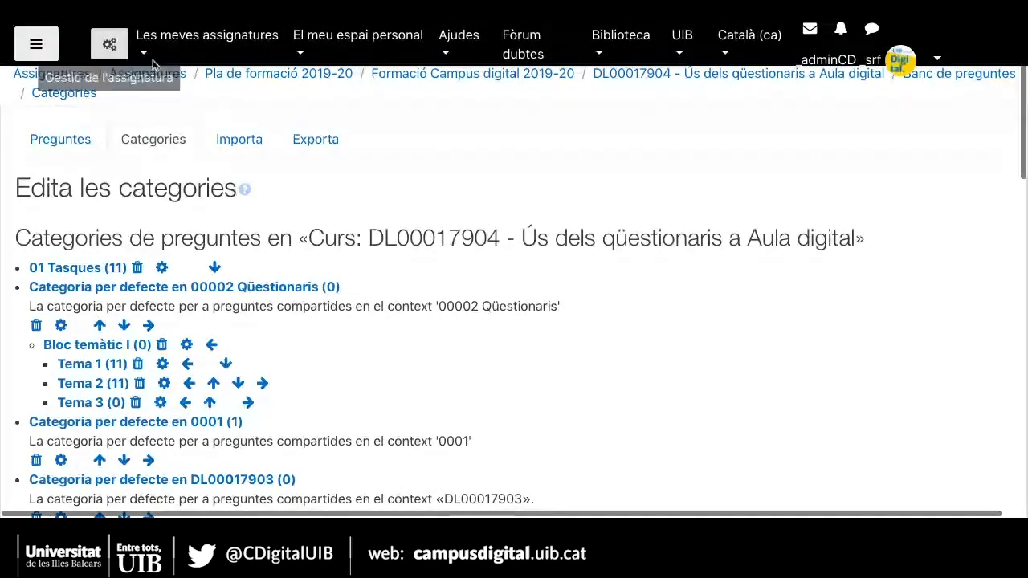
click(68, 145)
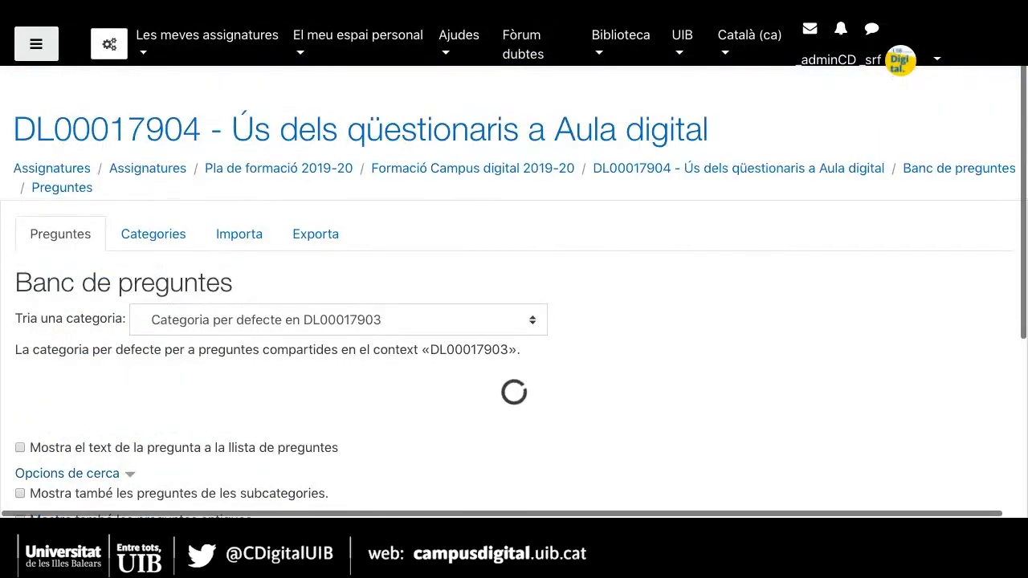
Step: Choose Tema 3 as the category displayed in the question bank
scroll(447, 372, down, 4)
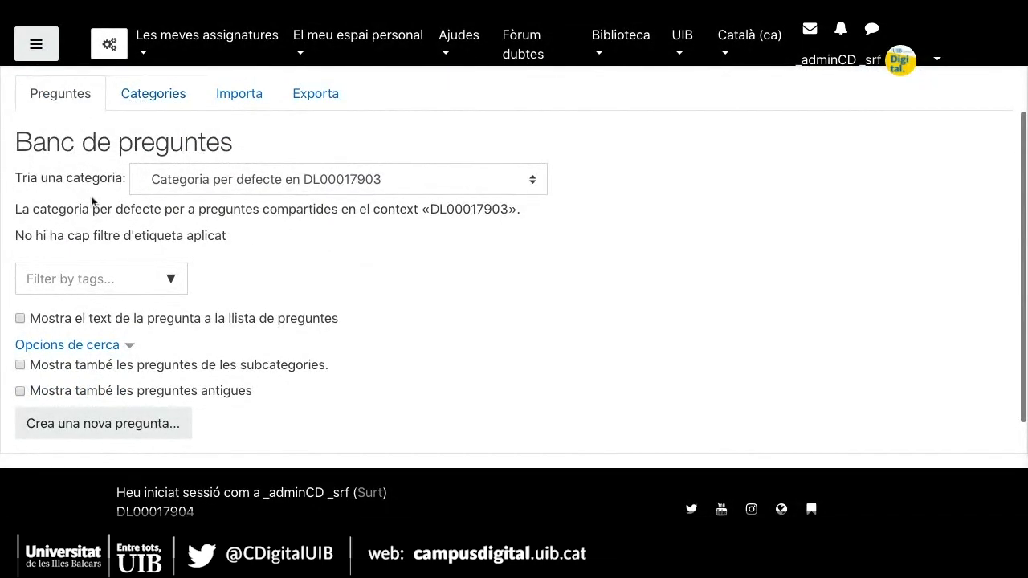
scroll(491, 351, down, 1)
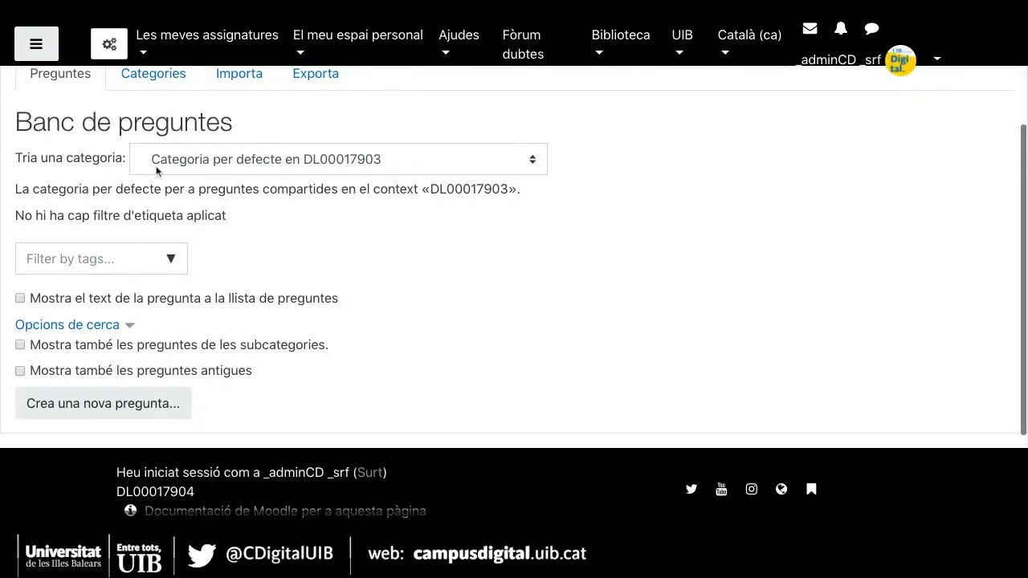
click(312, 165)
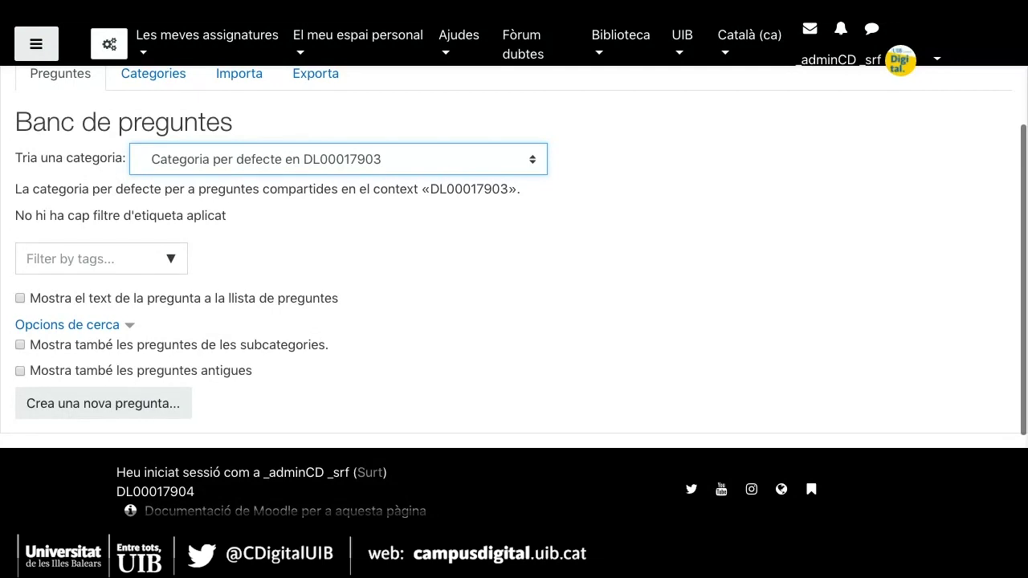
click(287, 129)
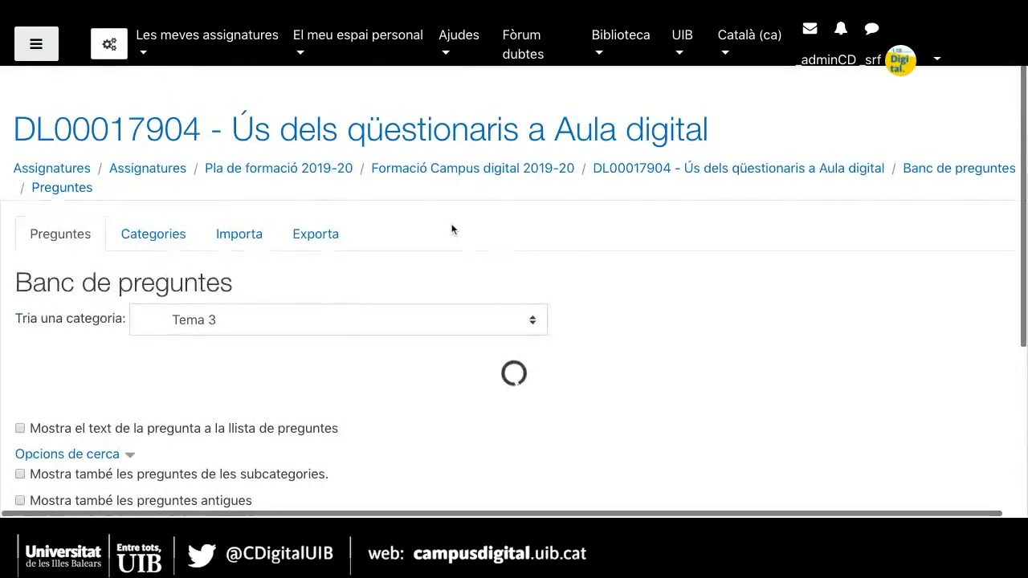
Step: Look through the available question types and start a new Opció múltiple question in the Tema 3 category
scroll(667, 311, down, 2)
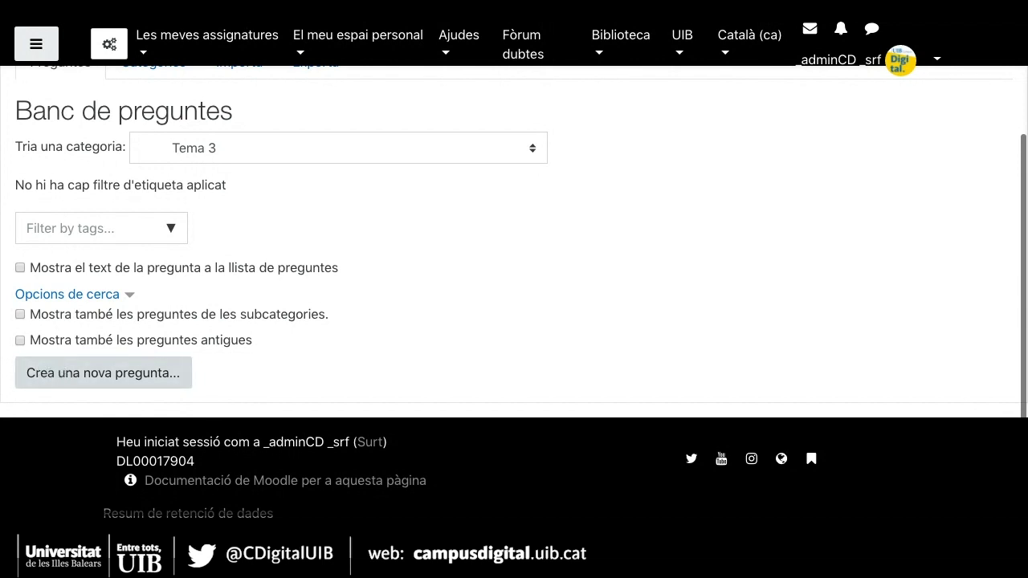
click(103, 373)
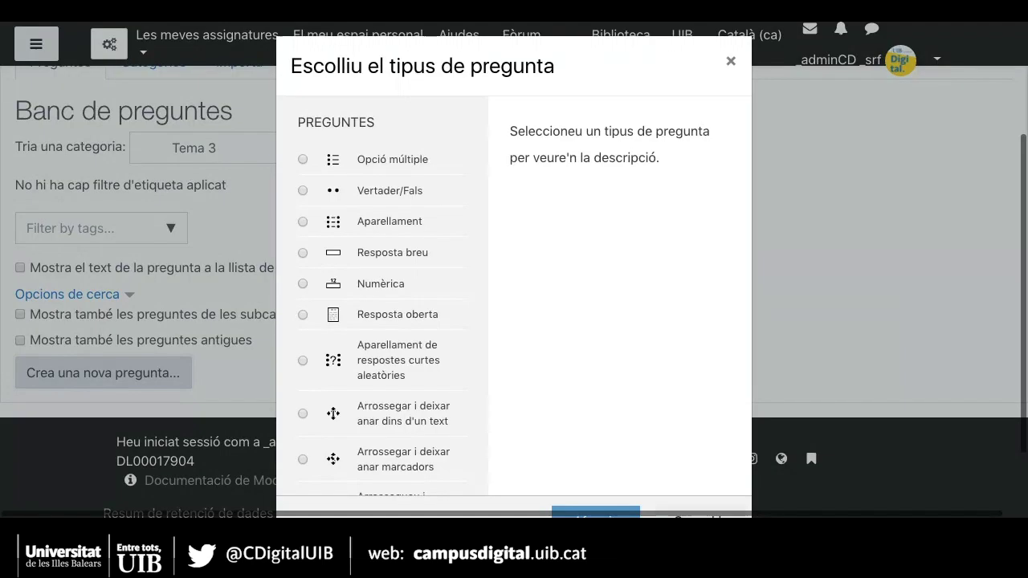
scroll(488, 310, down, 2)
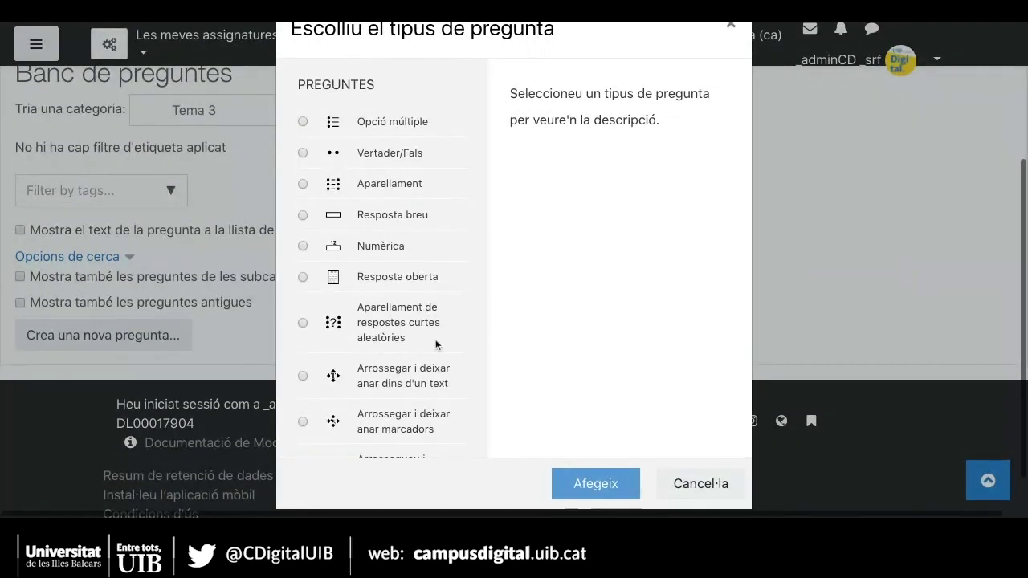
scroll(436, 339, down, 5)
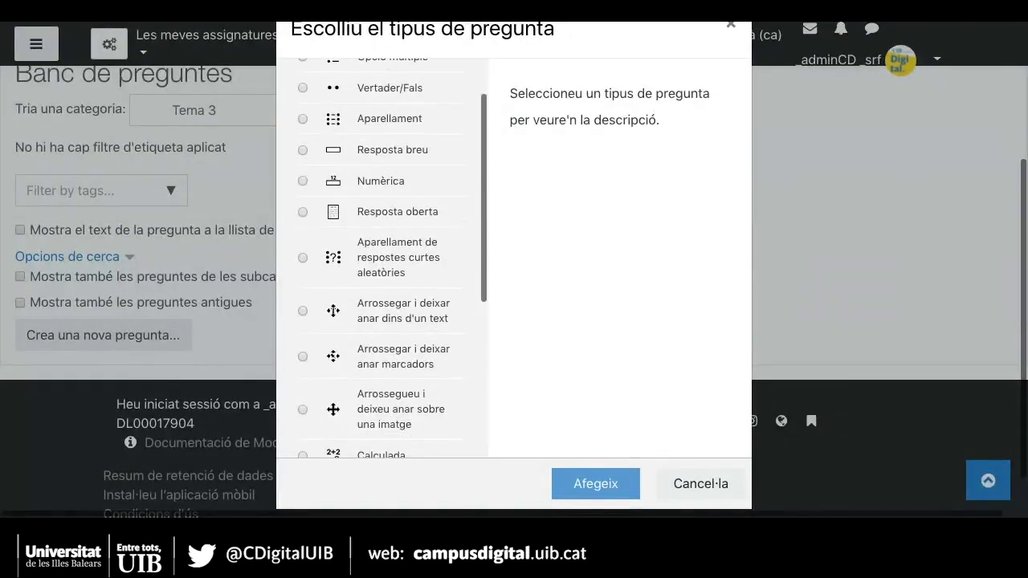
scroll(392, 257, down, 4)
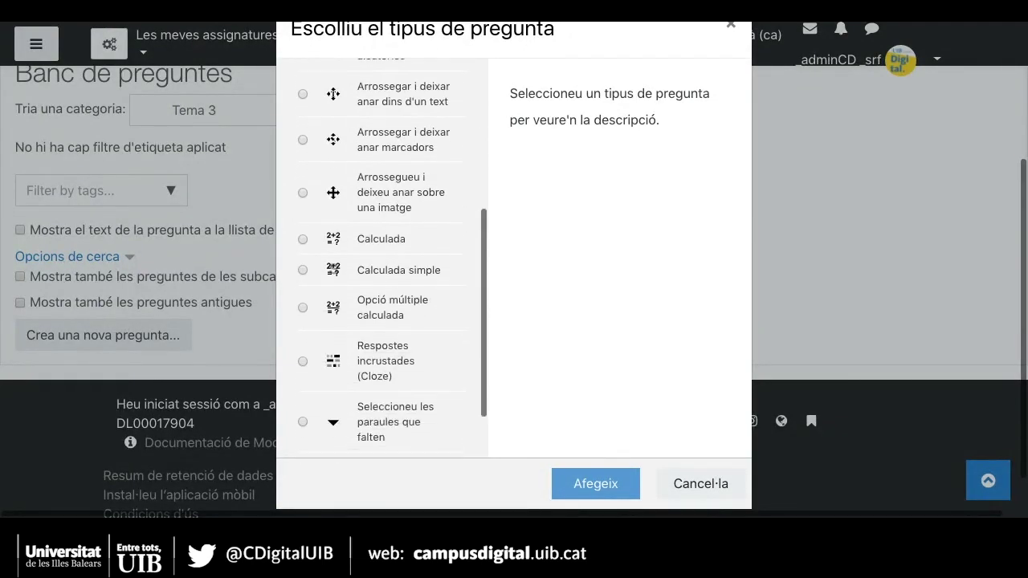
scroll(392, 257, up, 3)
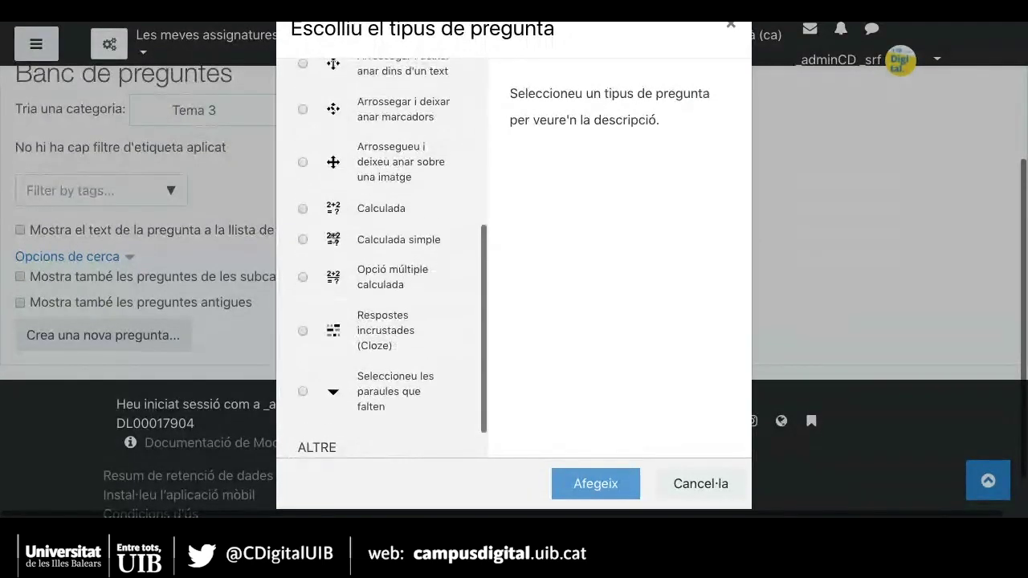
scroll(392, 257, up, 5)
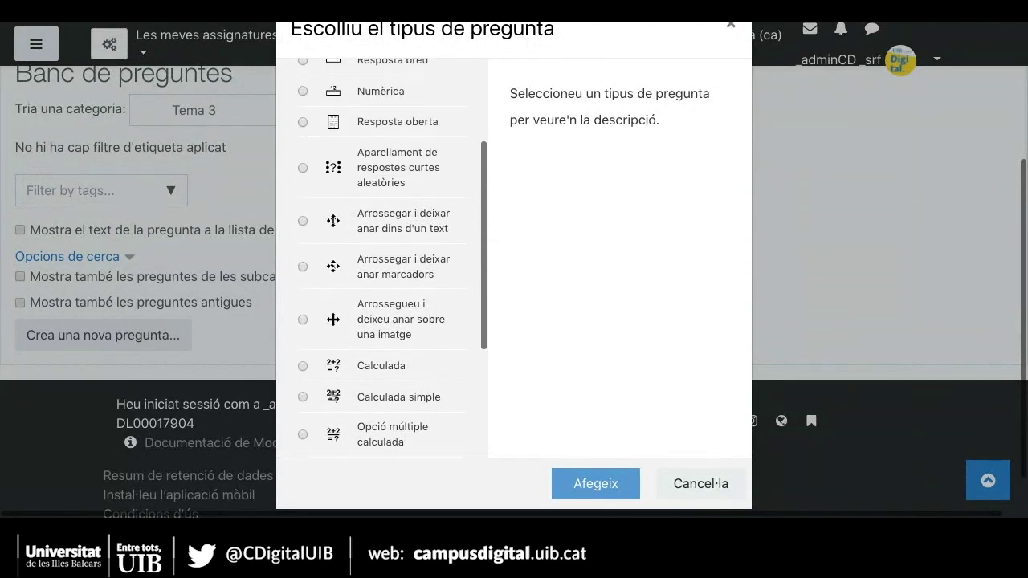
scroll(392, 257, up, 1)
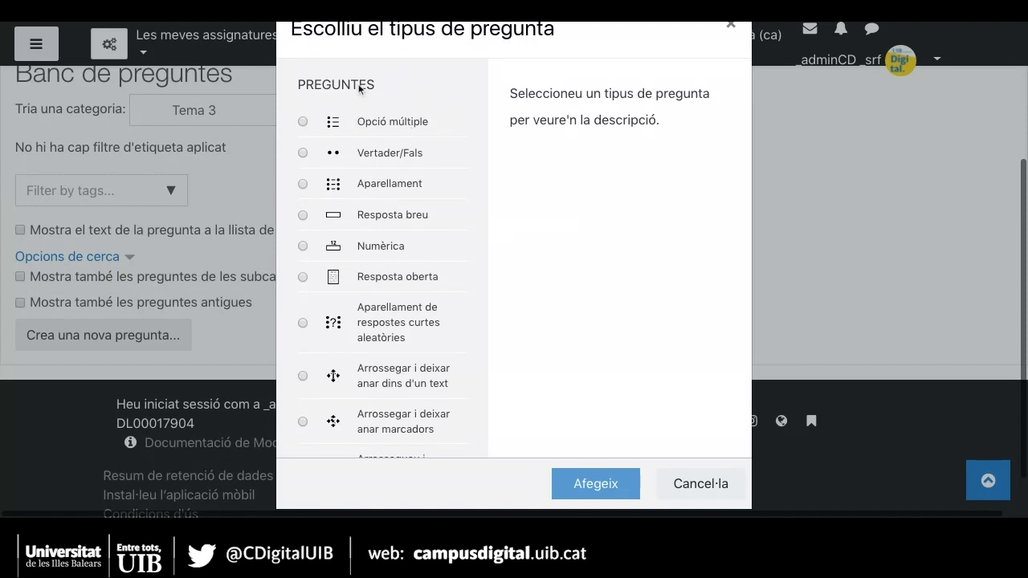
click(304, 122)
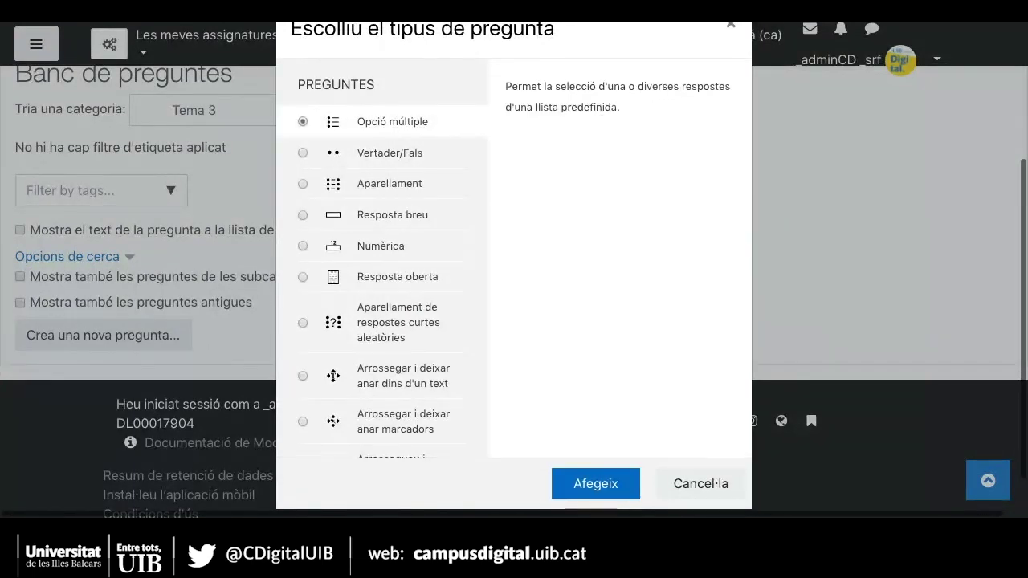
click(596, 482)
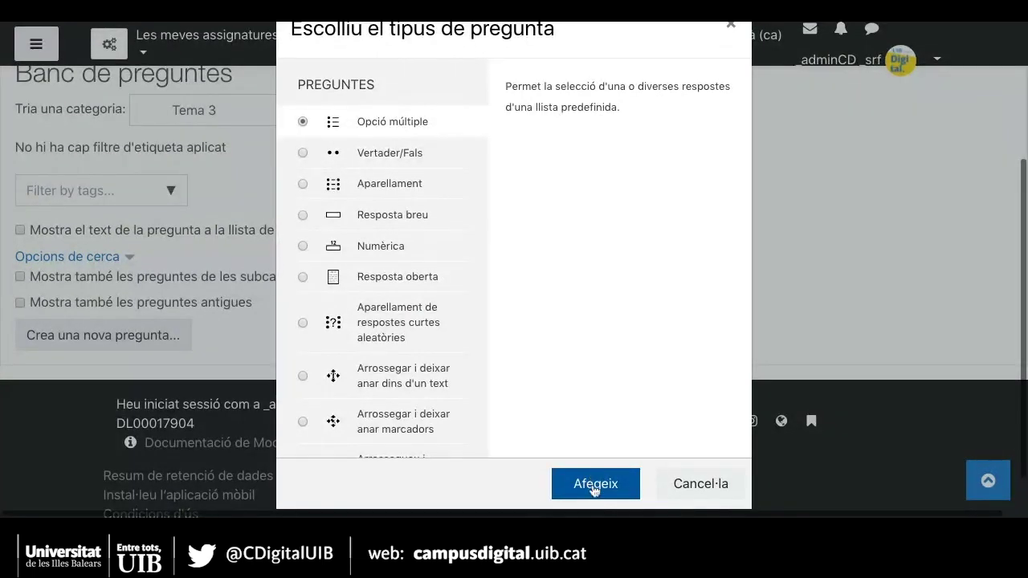
click(598, 496)
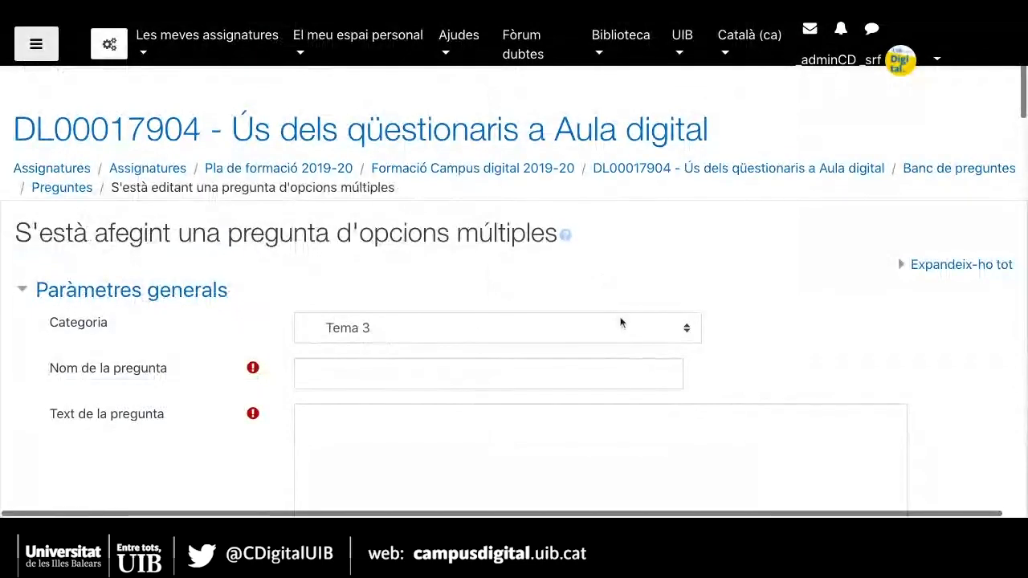
Step: Name the new multiple-choice question "eina_test"
scroll(776, 317, down, 1)
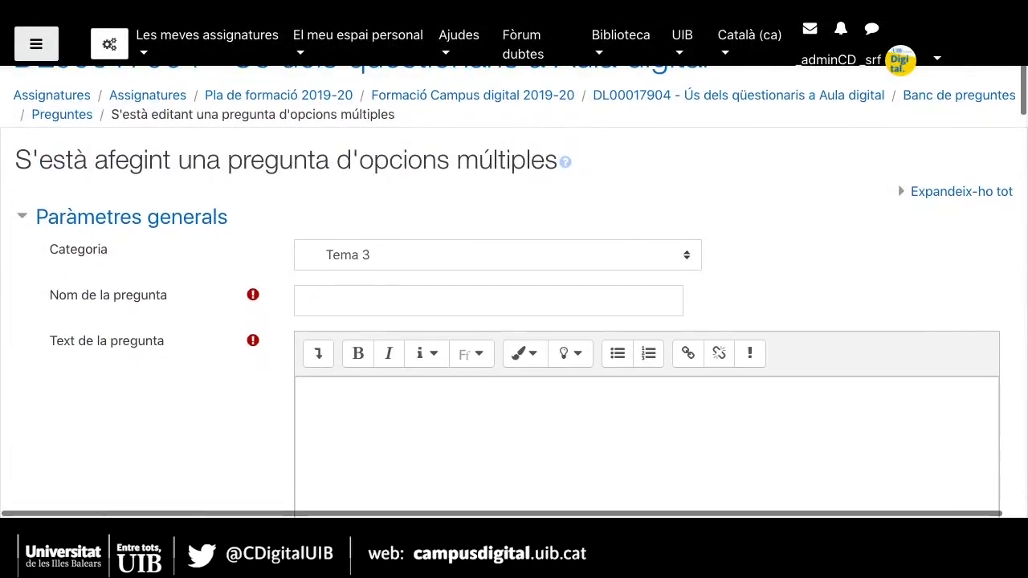
scroll(565, 247, down, 1)
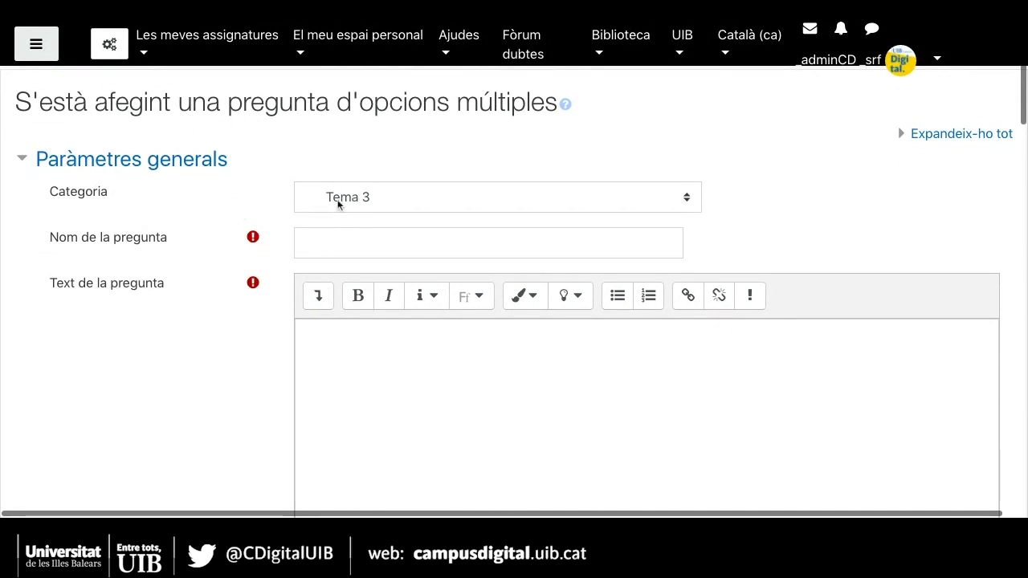
click(311, 243)
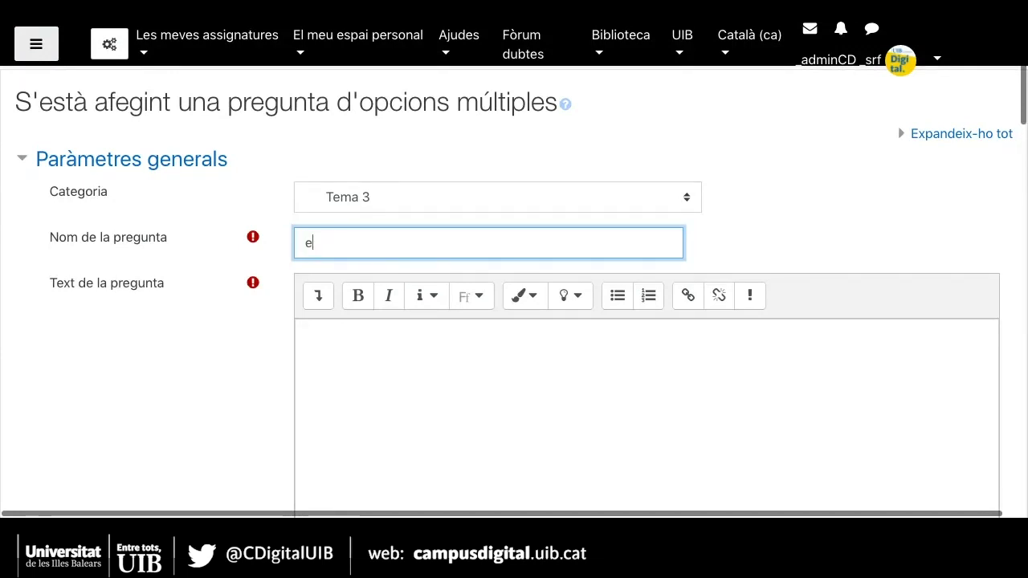
text(ina:)
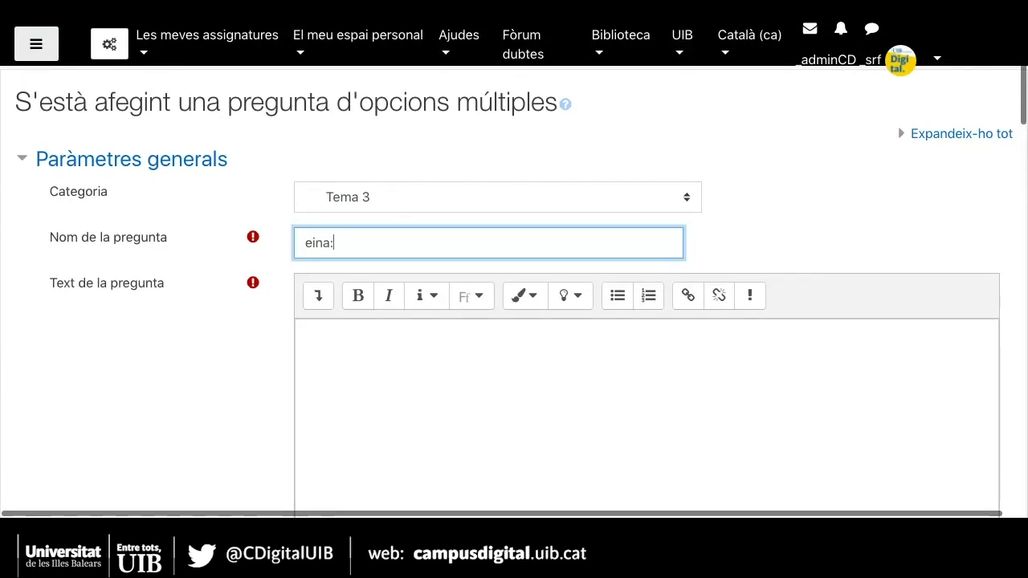
key(BackSpace)
text(_test)
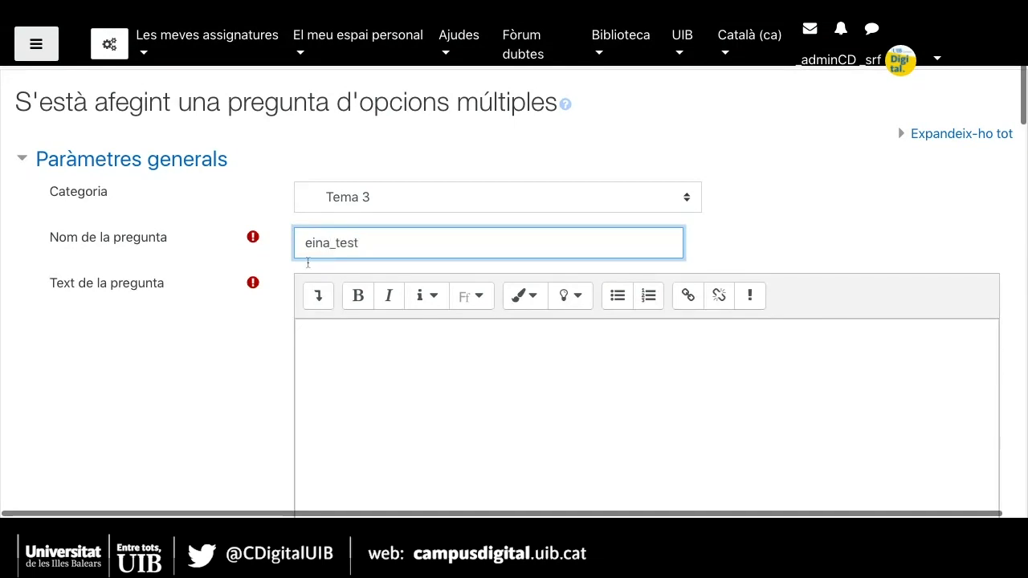
Step: Write the question text "Amb quina eina podem realitzar exàmens tipus test a Aula digital?"
click(364, 358)
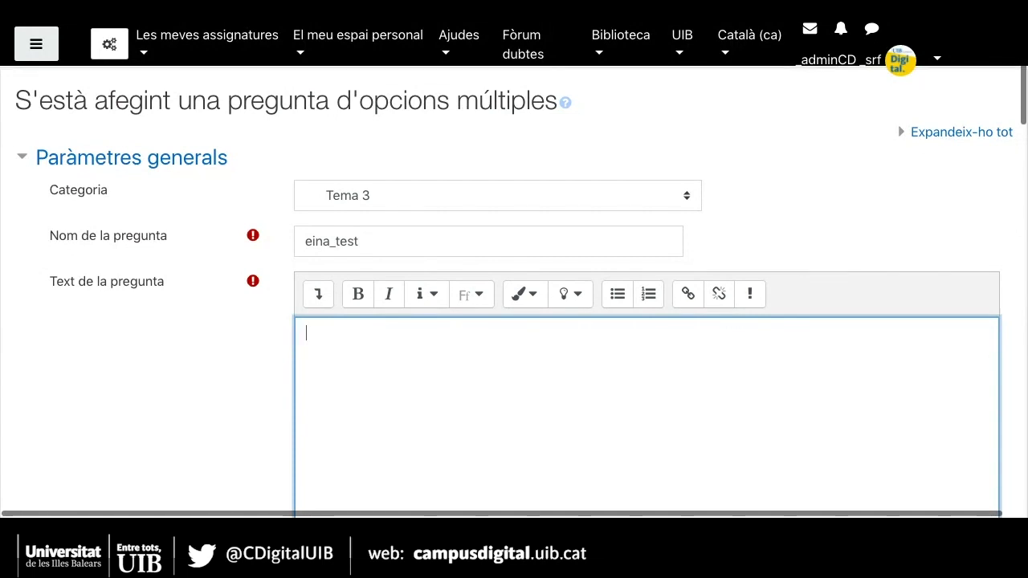
scroll(141, 139, down, 3)
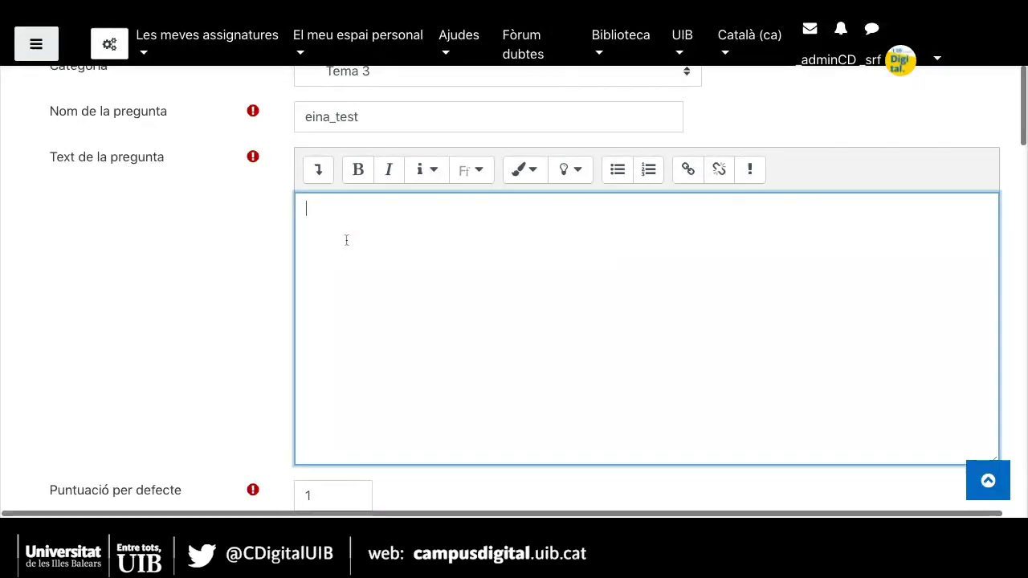
text(Amb quina eina )
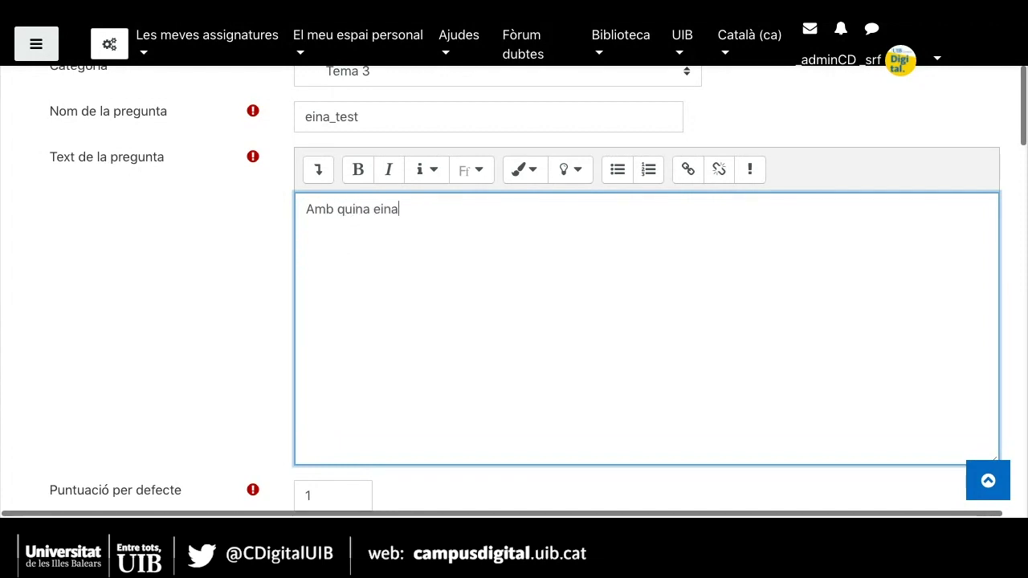
text(podem real)
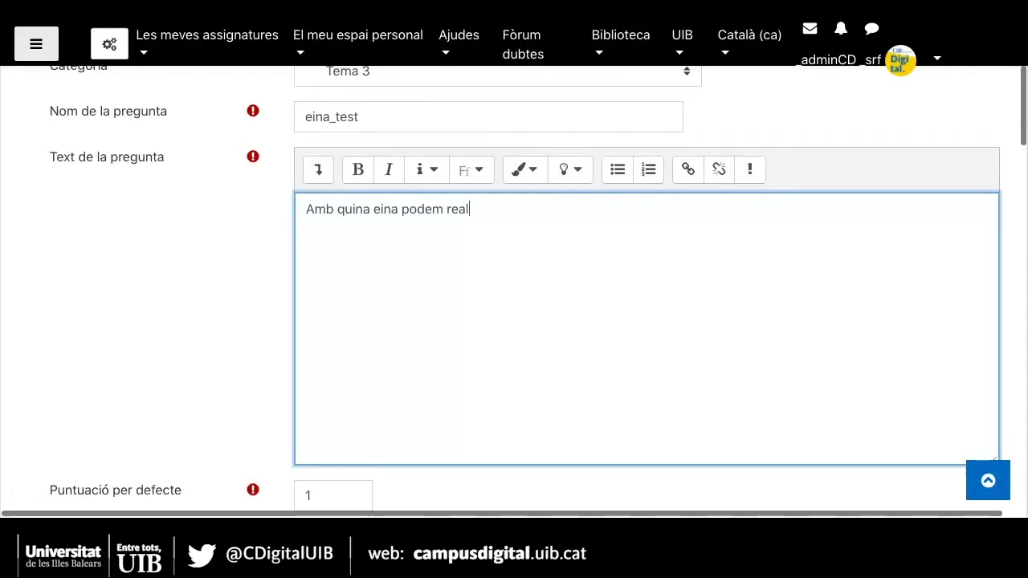
text(itzar exàmens)
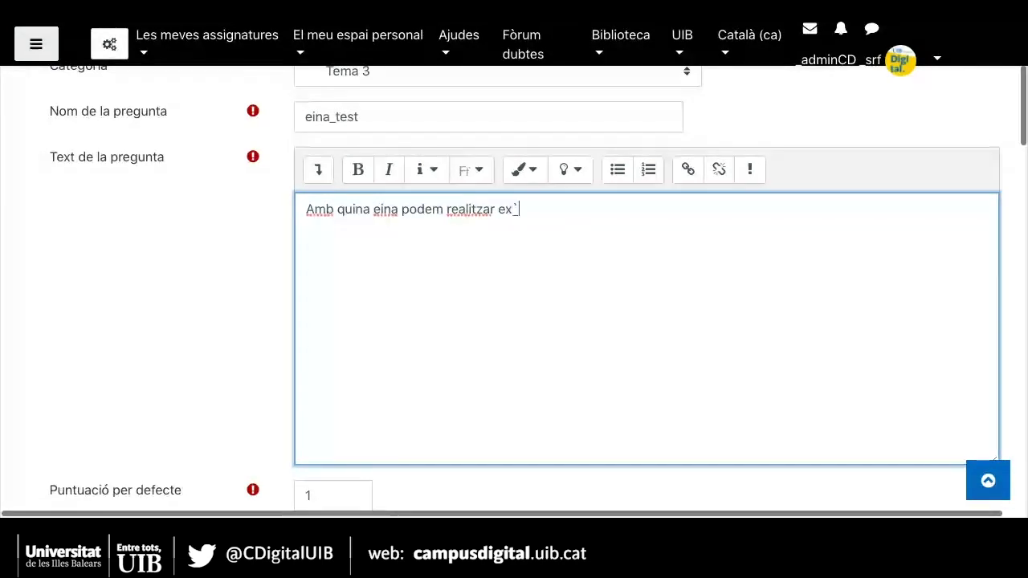
text( en)
key(BackSpace)
key(BackSpace)
text(t)
key(BackSpace)
text(tipu)
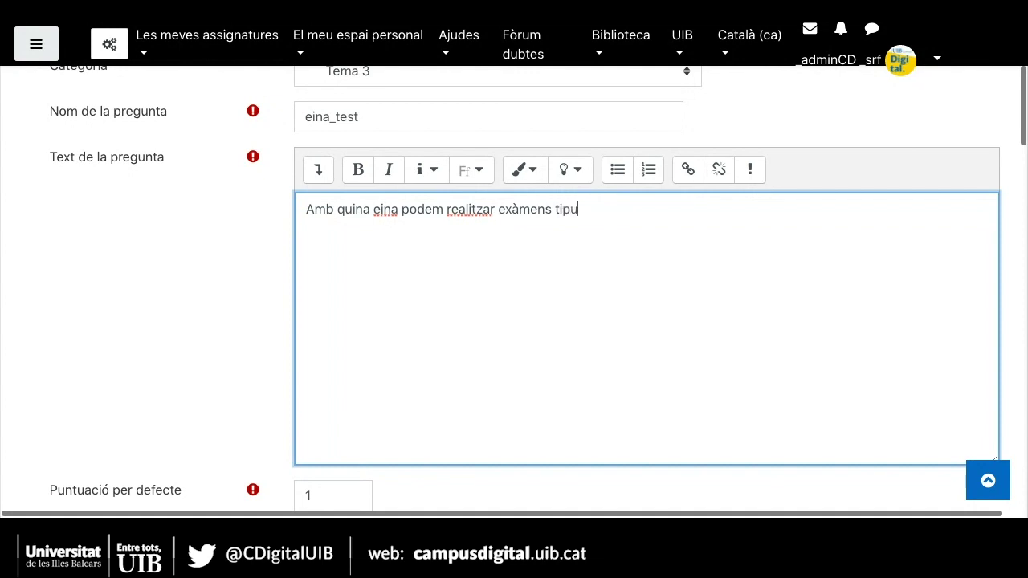
text(s test a A)
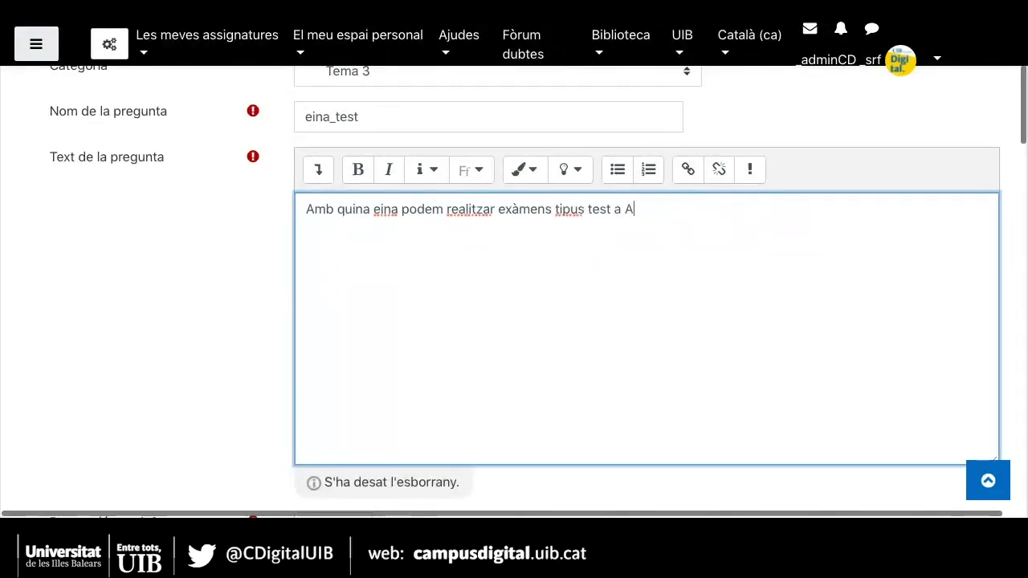
text(ula digital?)
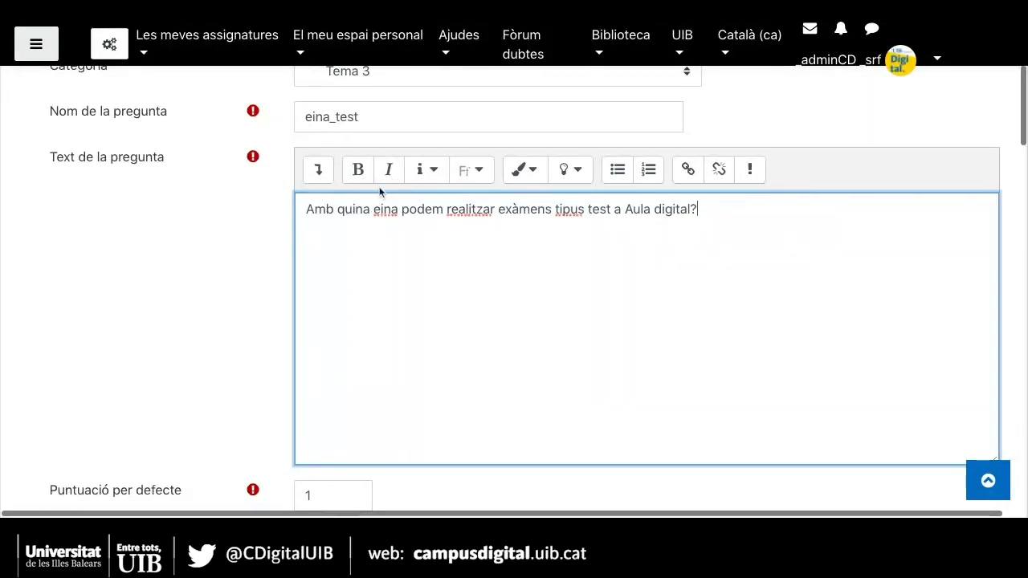
Step: Examine the question text editor's additional tools, the default mark and the general feedback field
click(319, 173)
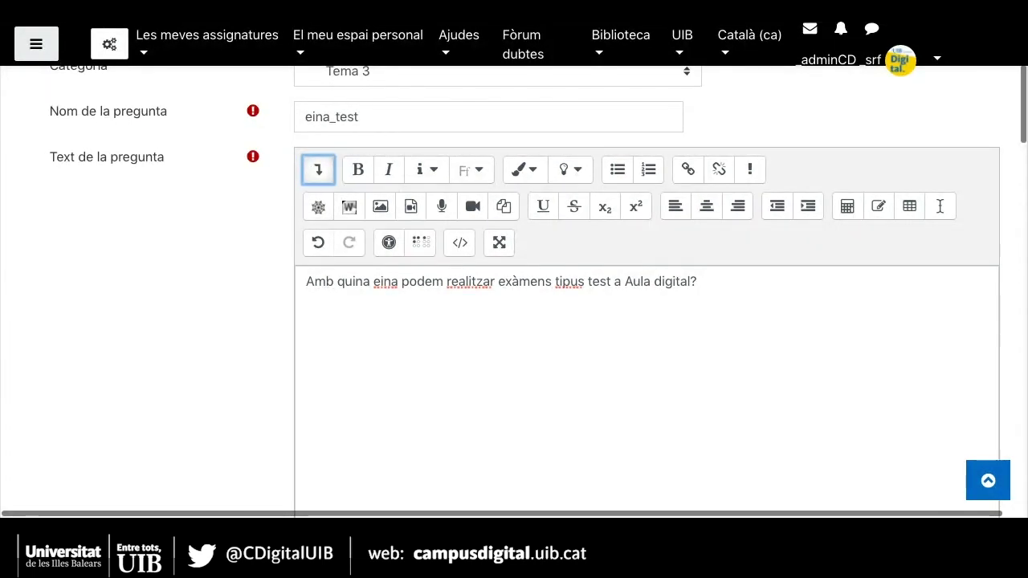
click(322, 179)
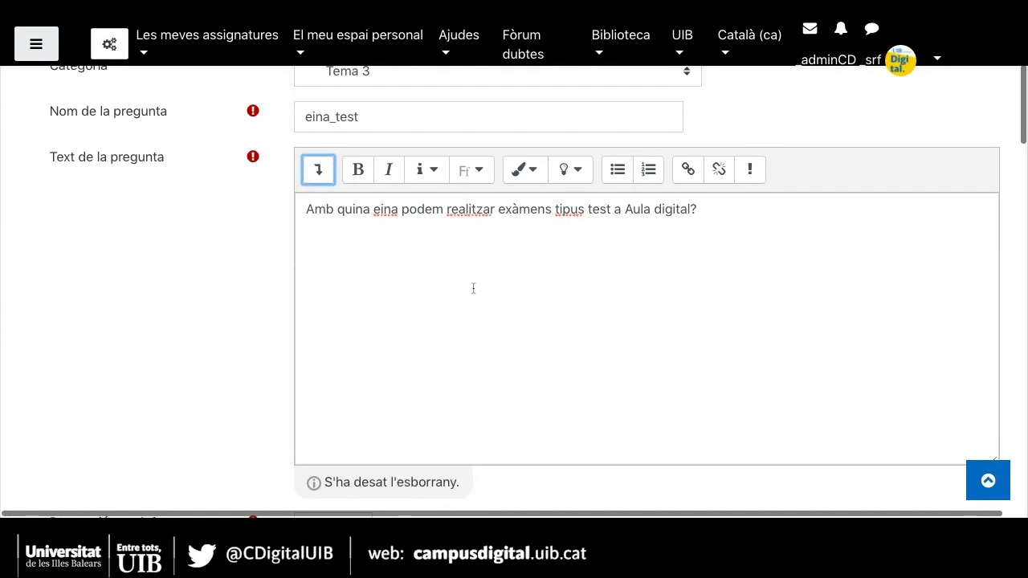
scroll(473, 289, down, 1)
scroll(473, 289, down, 1)
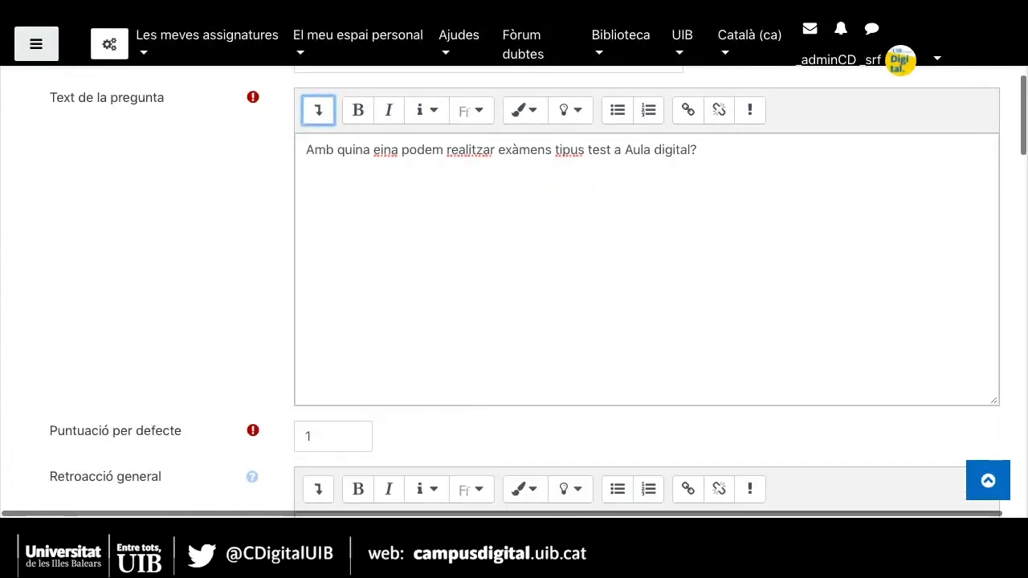
scroll(473, 288, down, 1)
scroll(525, 291, down, 4)
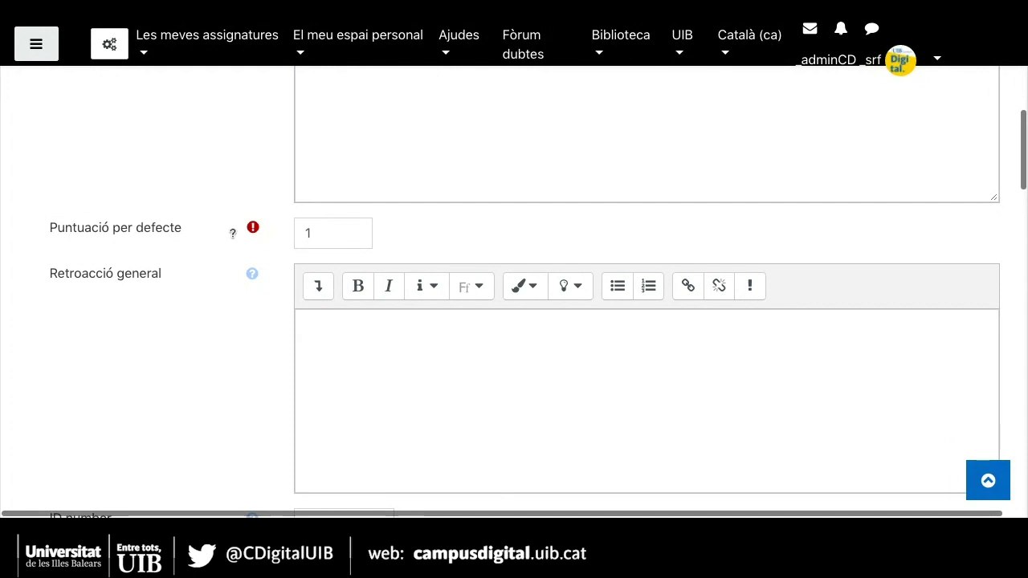
scroll(350, 234, down, 1)
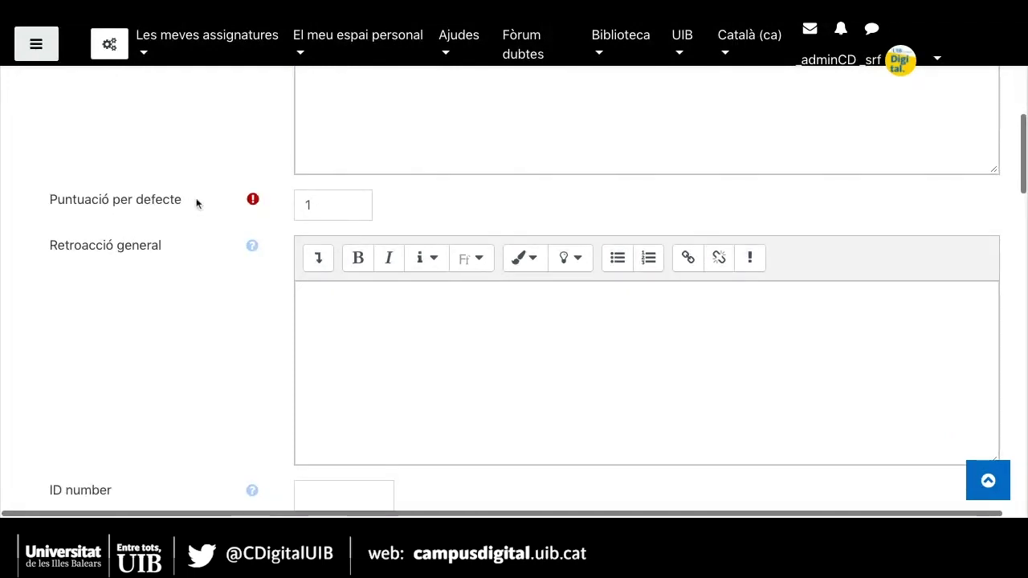
scroll(162, 293, down, 1)
scroll(162, 293, down, 2)
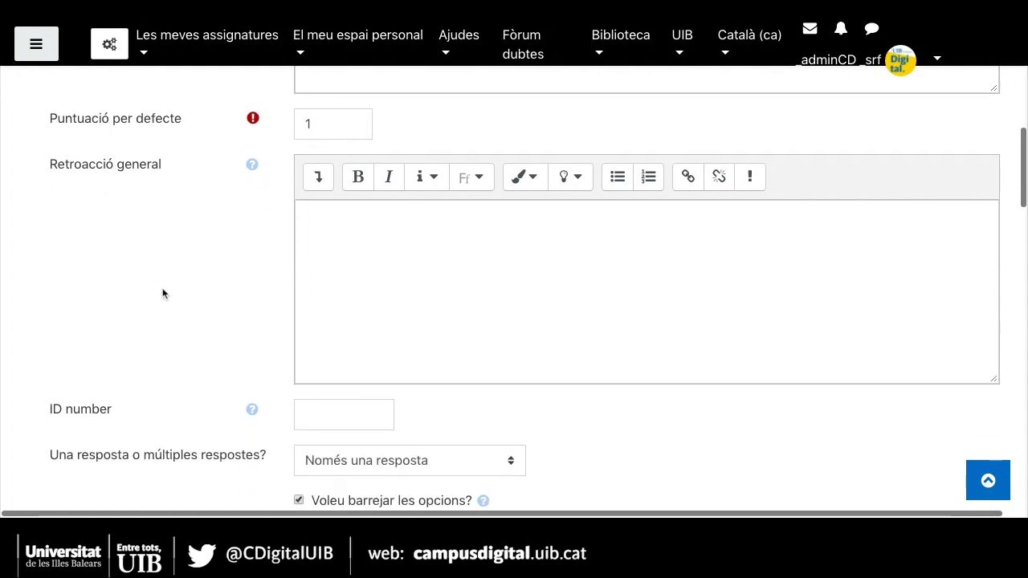
scroll(162, 293, down, 2)
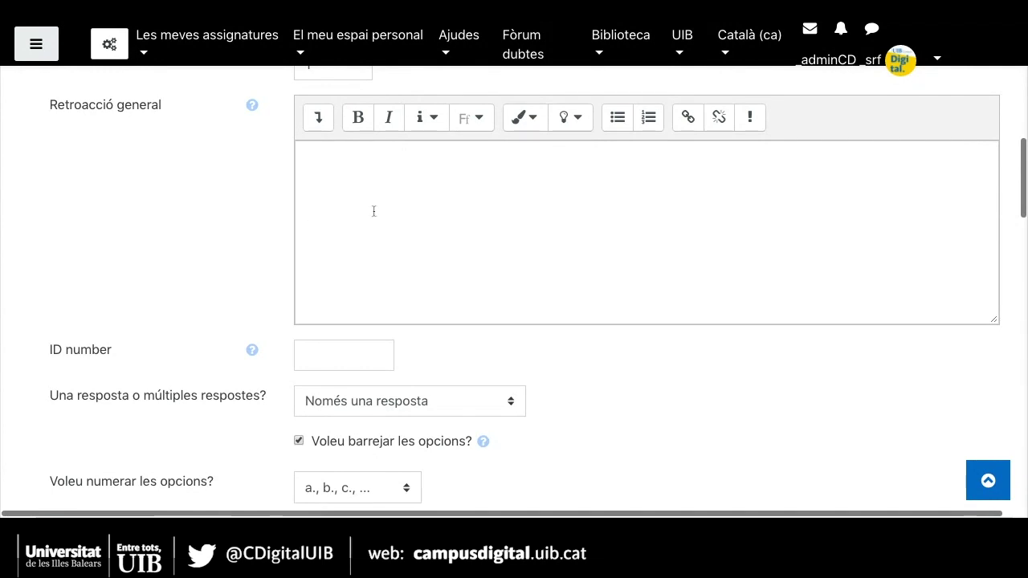
scroll(417, 204, up, 1)
scroll(419, 205, down, 1)
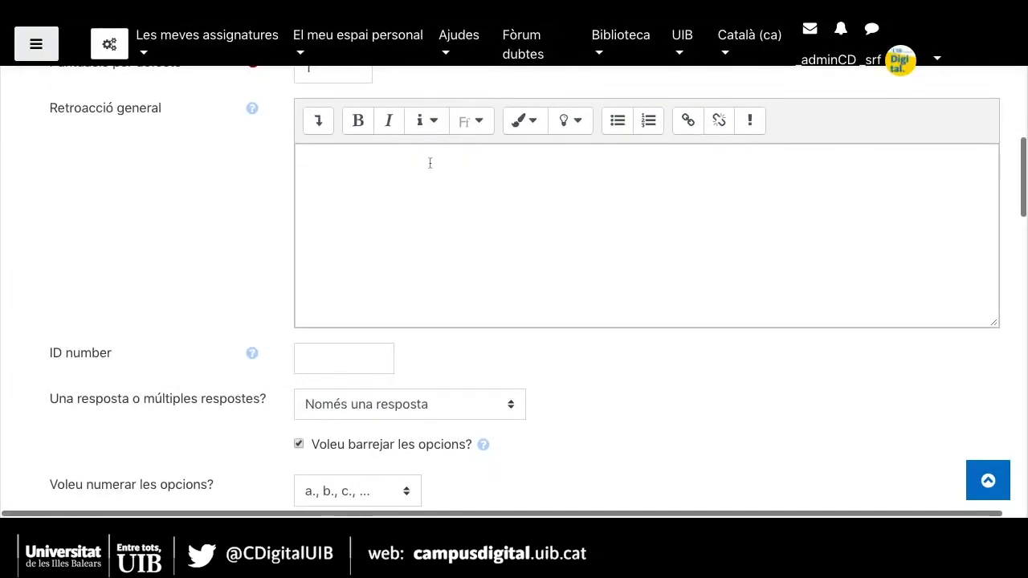
Step: Review the question's ID number, single or multiple answers, option shuffling and option numbering settings
scroll(429, 159, down, 2)
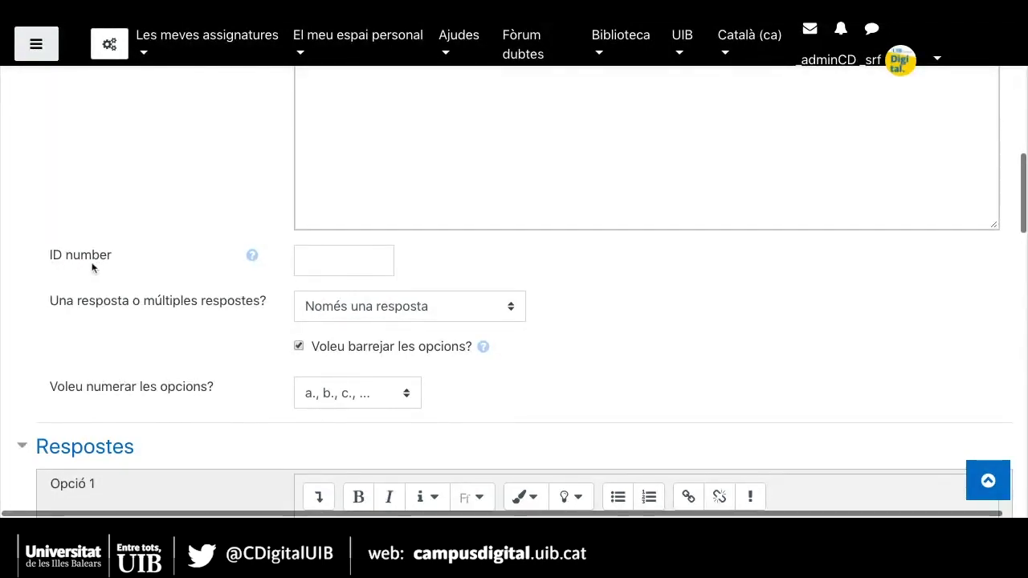
scroll(229, 265, down, 1)
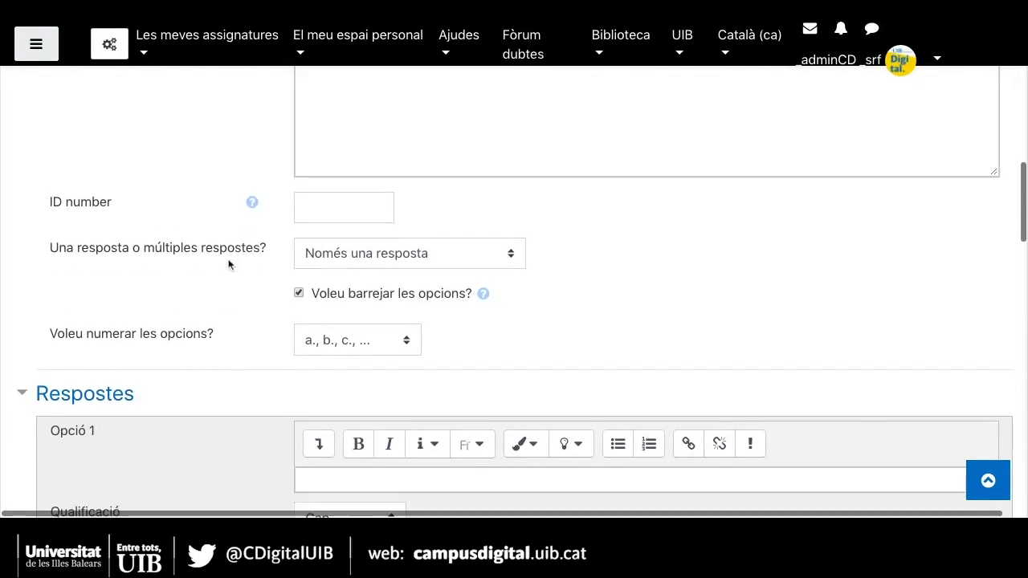
scroll(229, 265, down, 1)
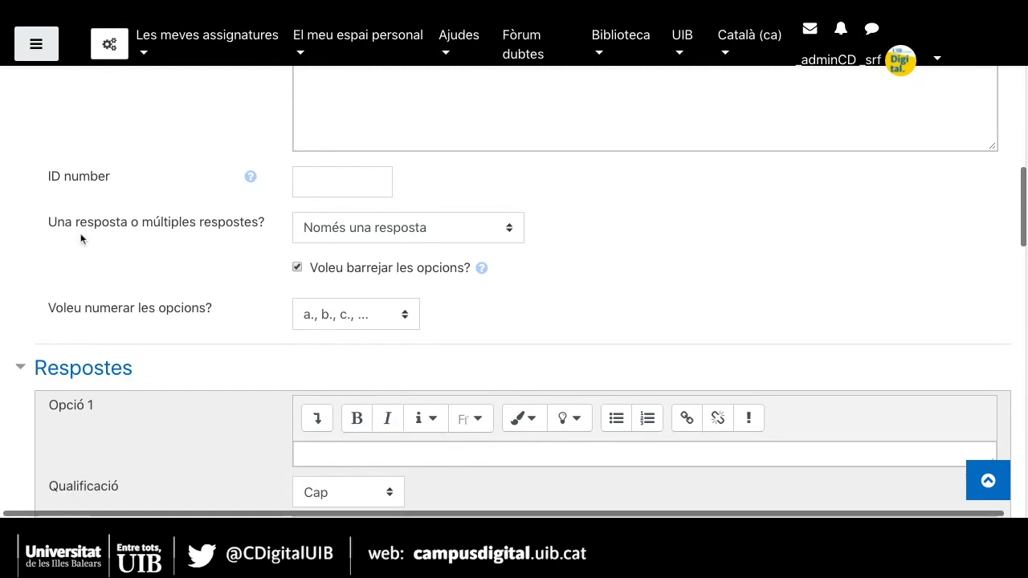
scroll(81, 233, down, 1)
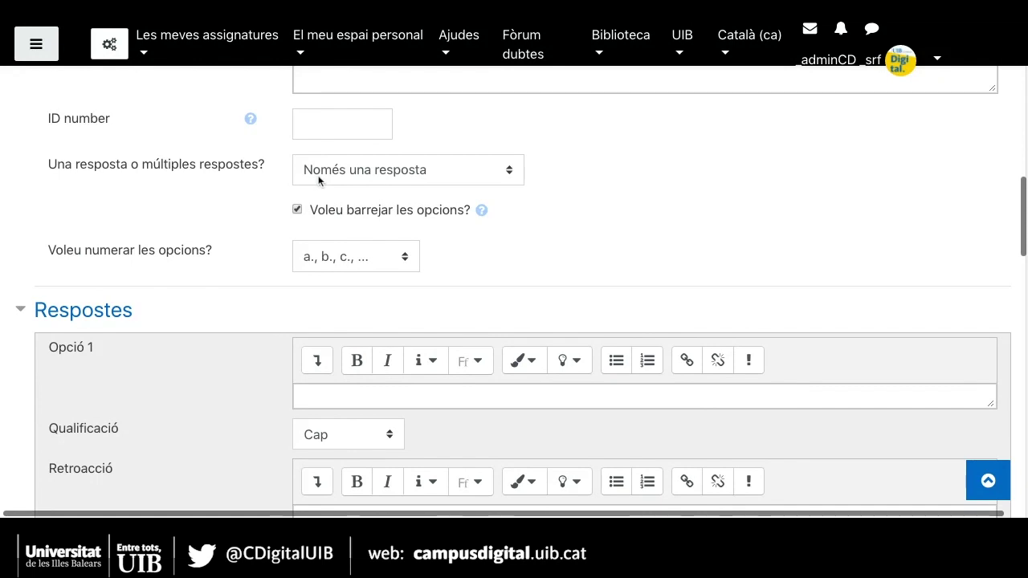
click(408, 170)
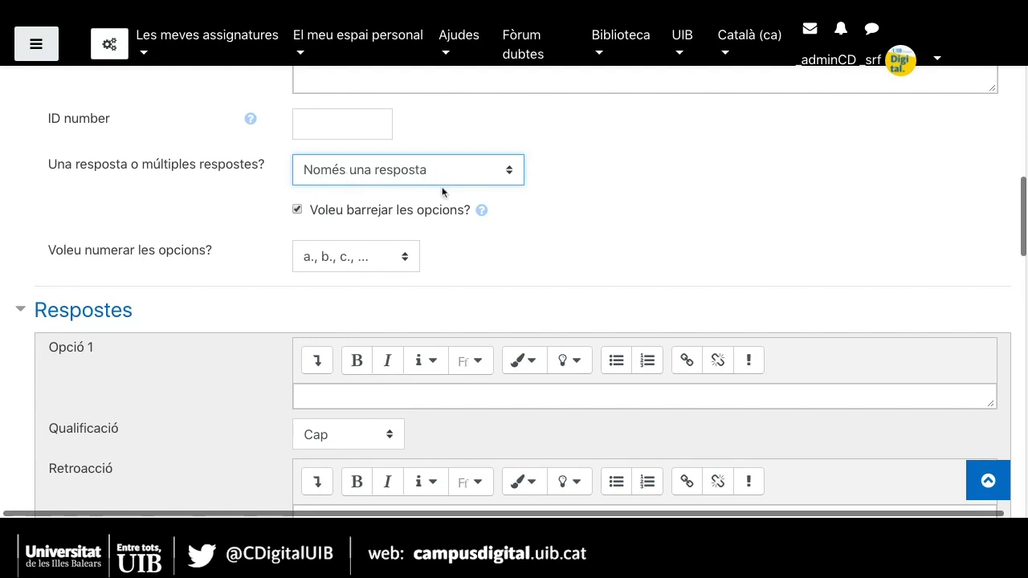
scroll(631, 191, down, 1)
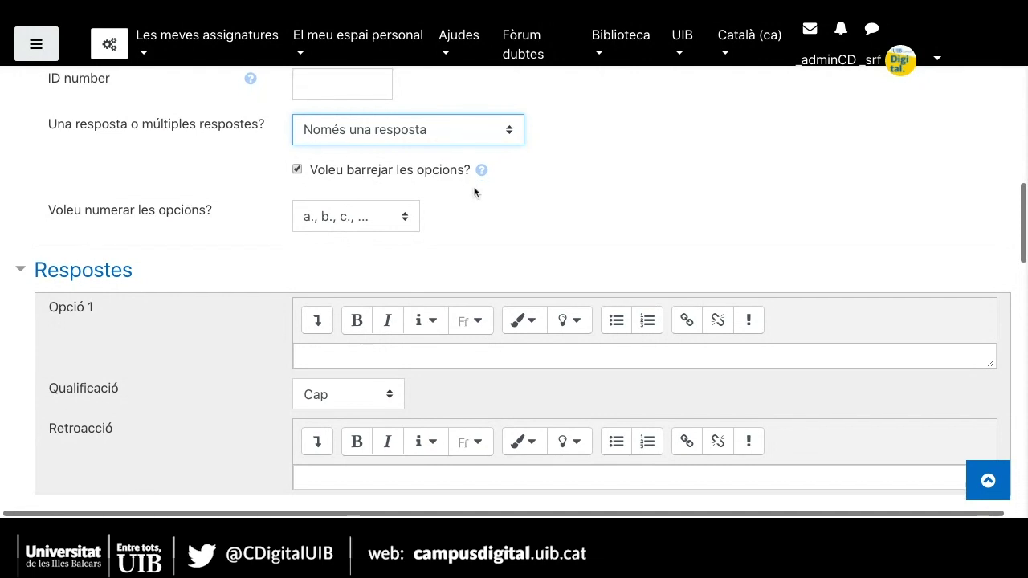
scroll(474, 186, down, 1)
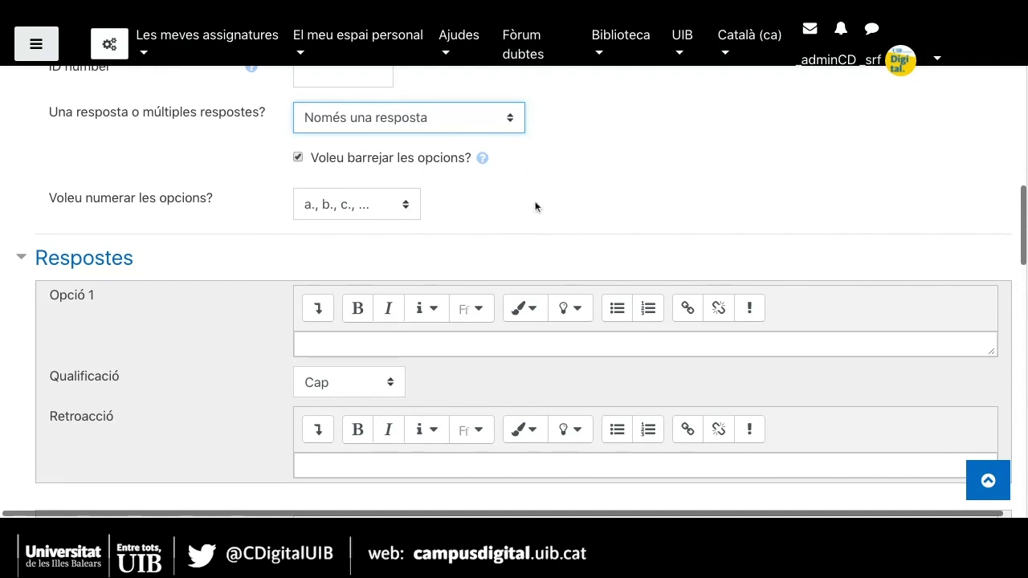
scroll(611, 215, down, 1)
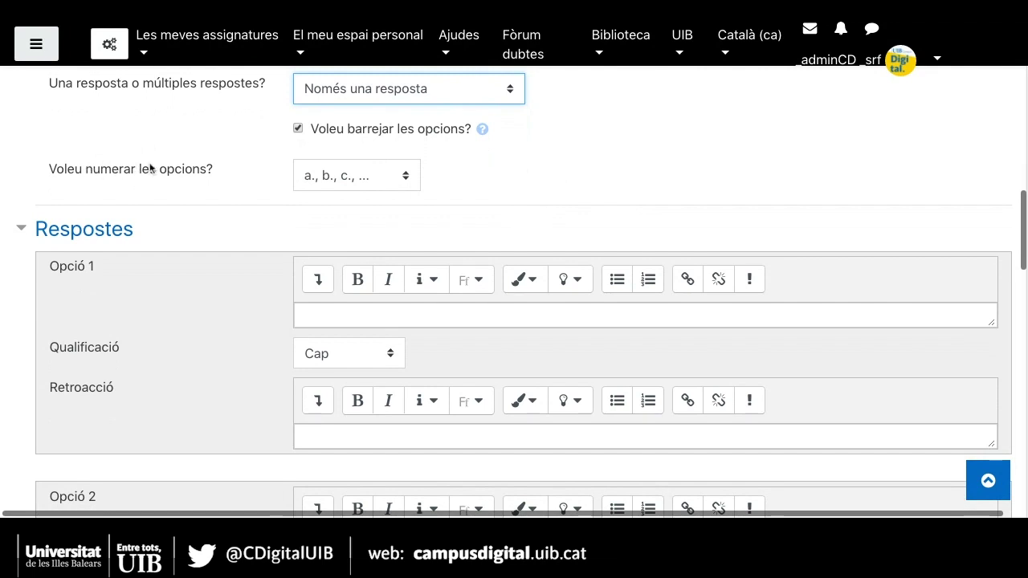
click(361, 178)
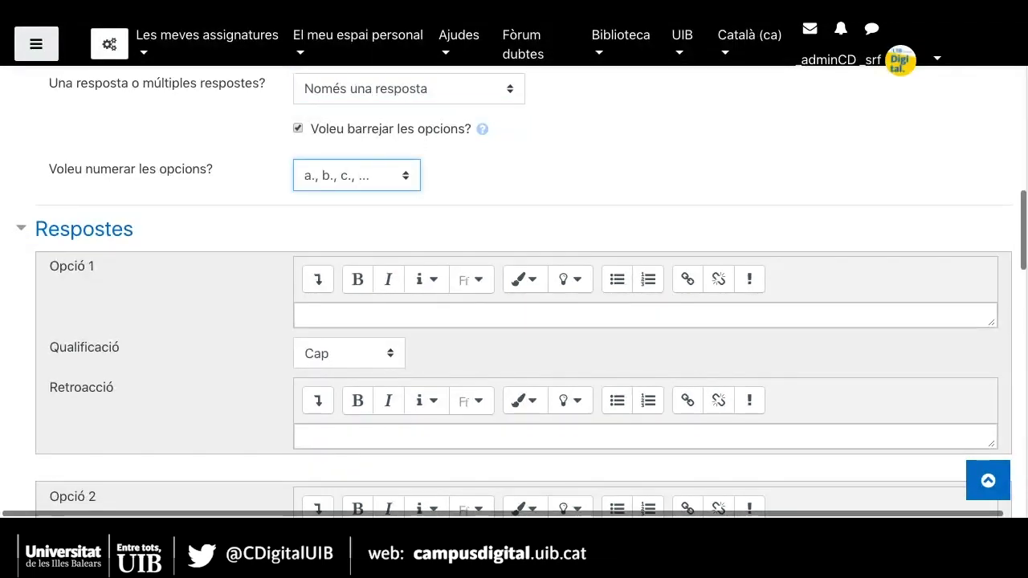
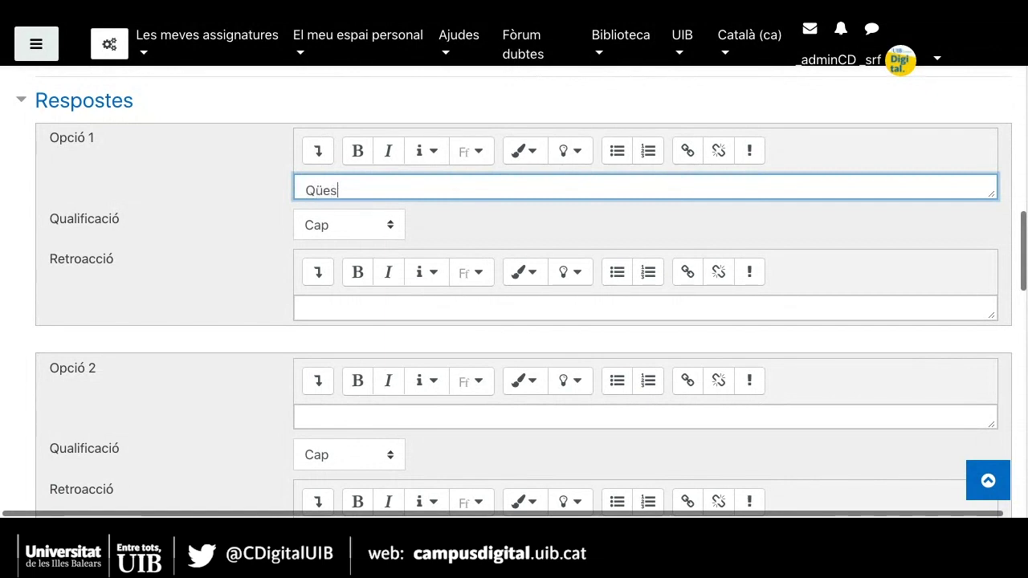
Step: Enter "Qüestionari" as answer option 1 and set its grade to 100%
text(nari)
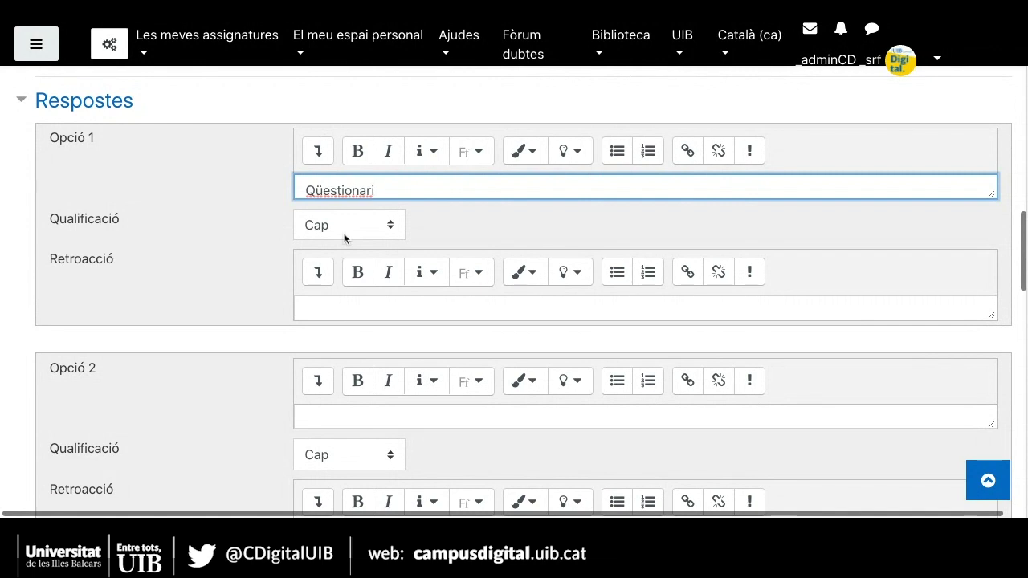
key(Tab)
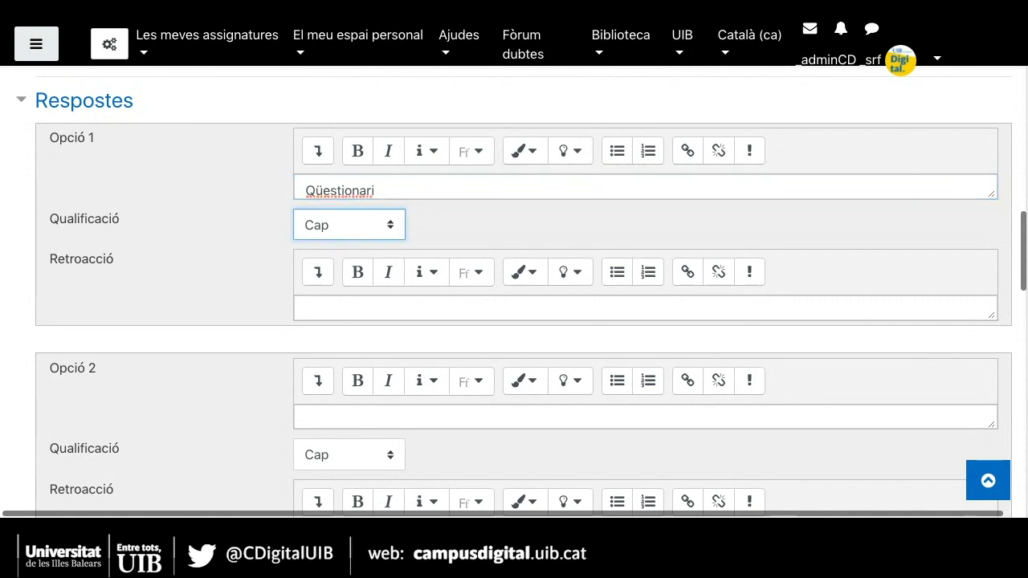
click(339, 251)
scroll(485, 245, down, 1)
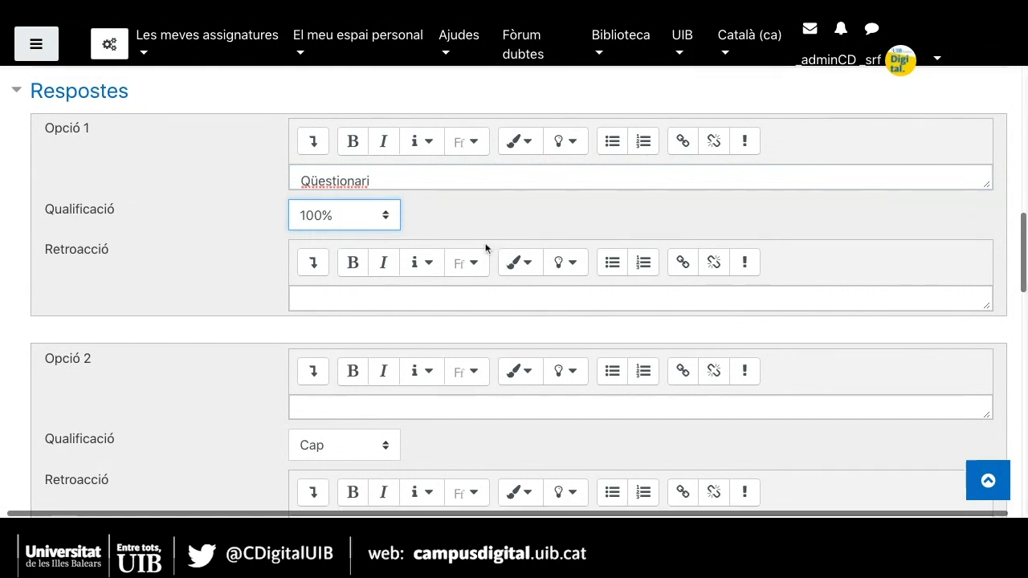
scroll(485, 249, down, 2)
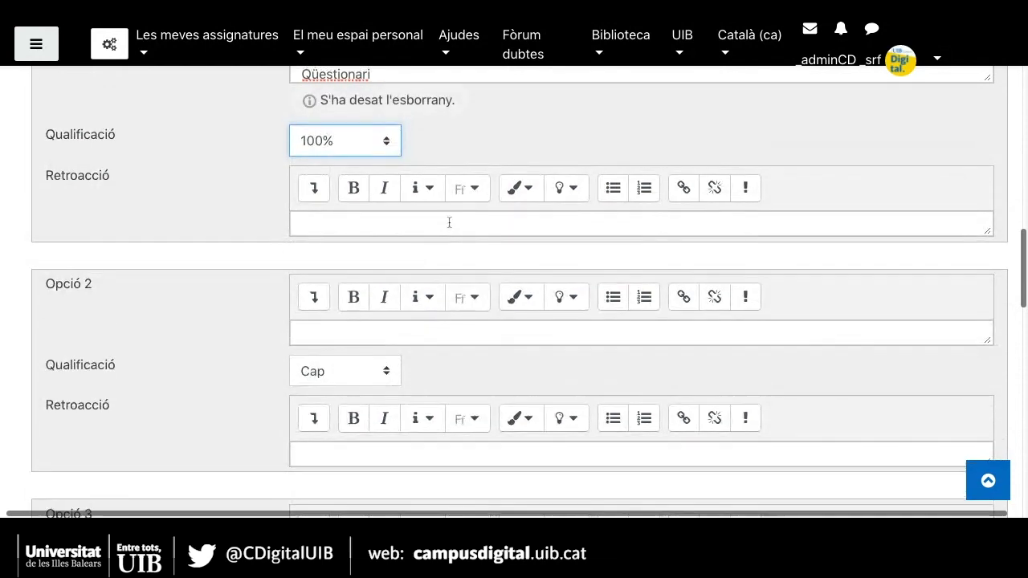
Step: Enter "Tasca" as answer option 2 and set its grade to -33,33333%
scroll(455, 265, up, 1)
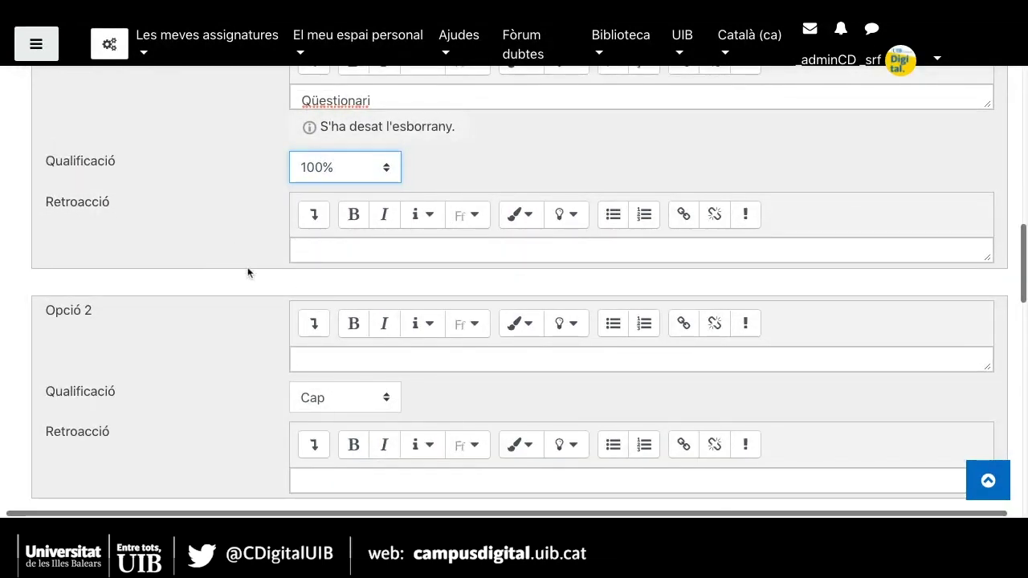
scroll(257, 305, down, 1)
scroll(257, 307, up, 1)
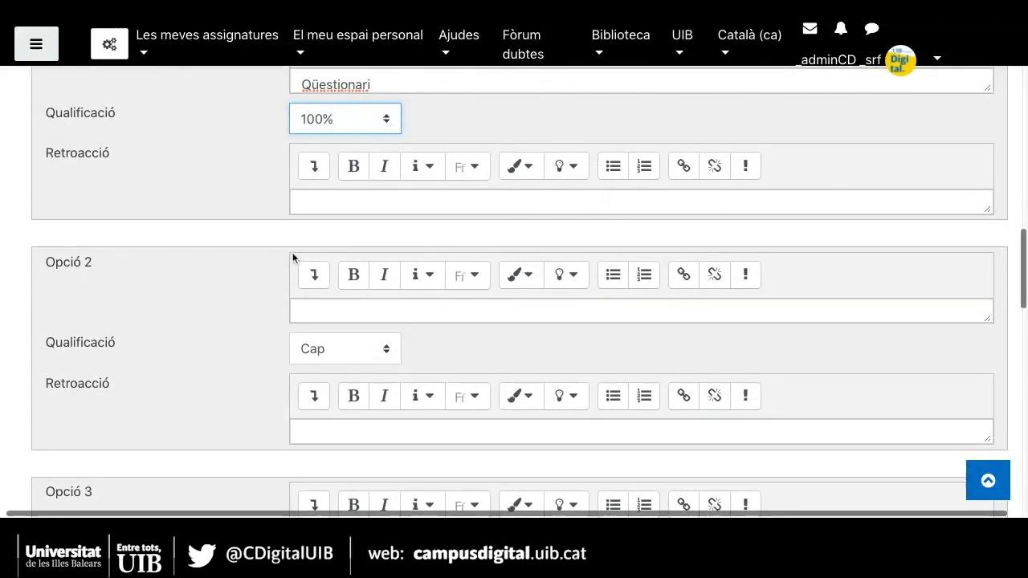
scroll(293, 259, down, 1)
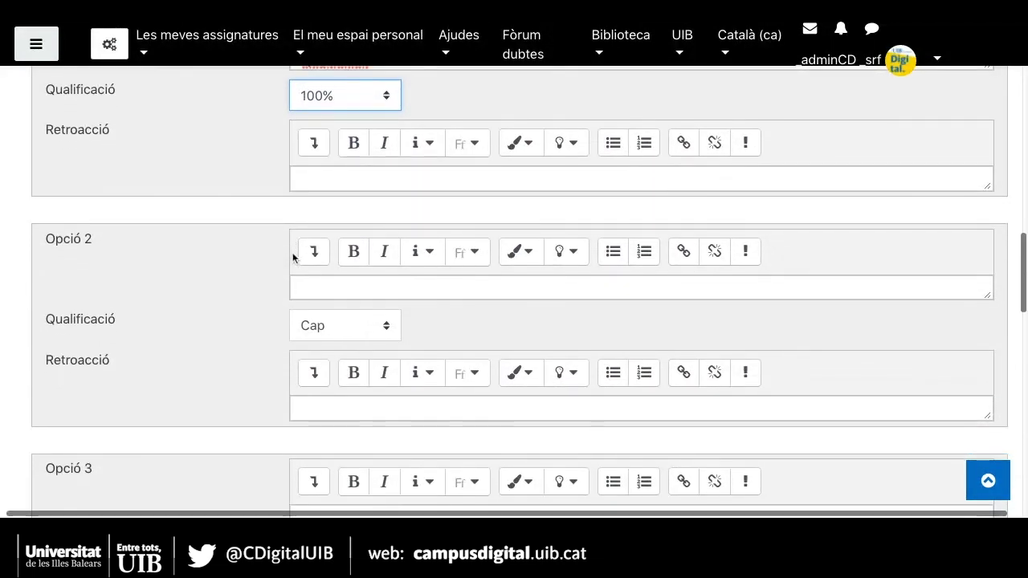
click(314, 289)
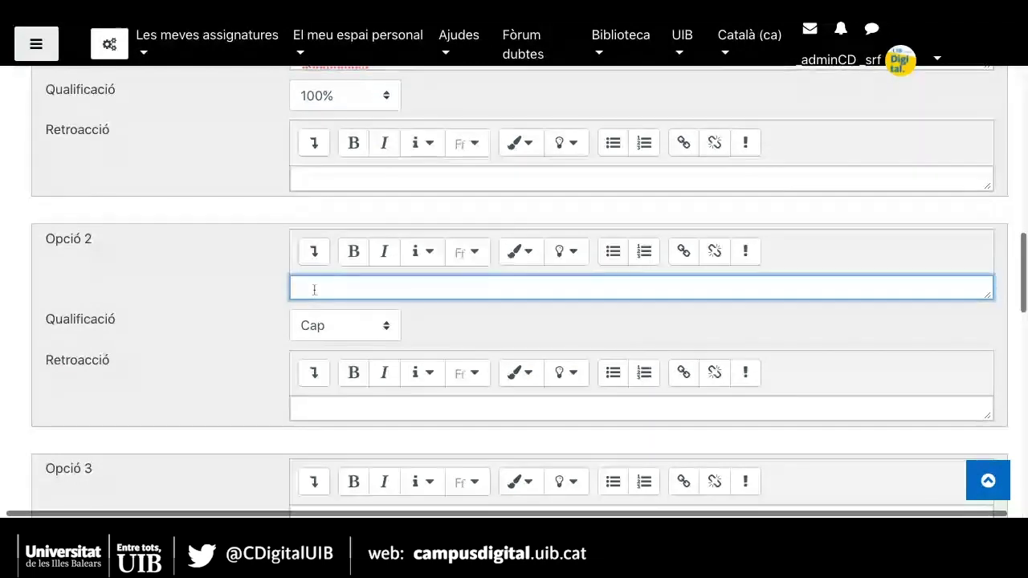
scroll(535, 290, down, 2)
scroll(536, 290, down, 2)
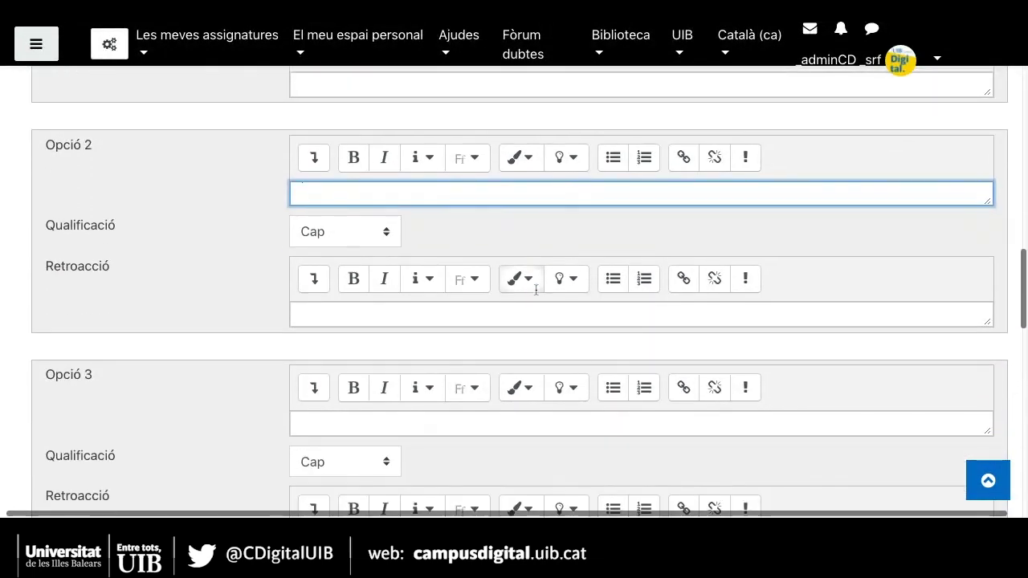
text(Tasca)
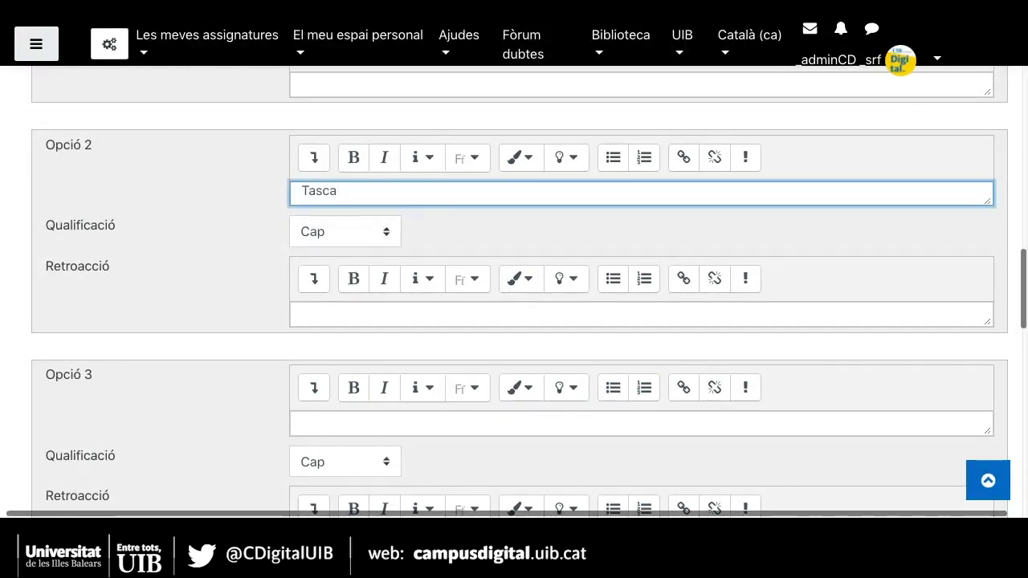
click(334, 232)
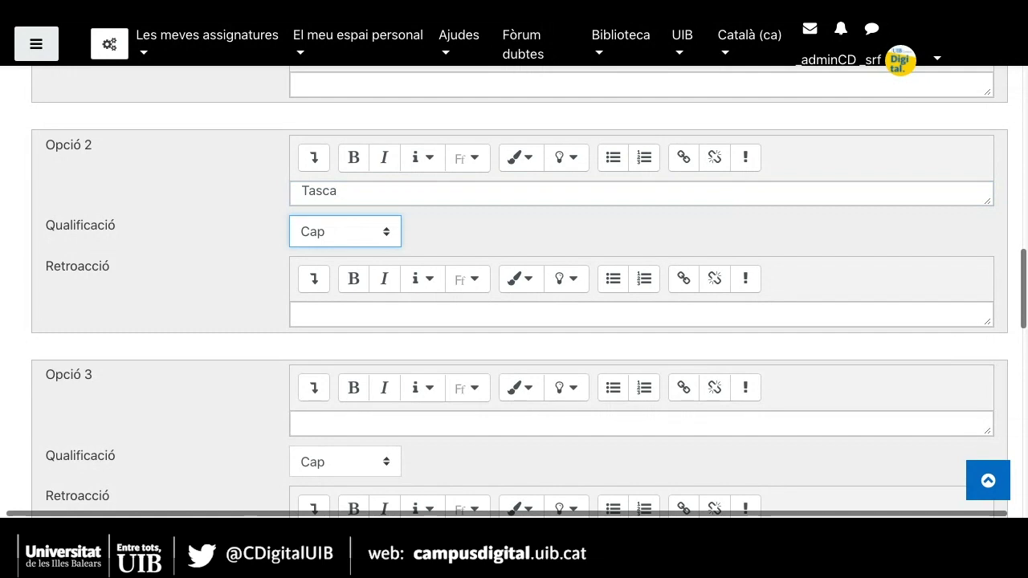
click(337, 381)
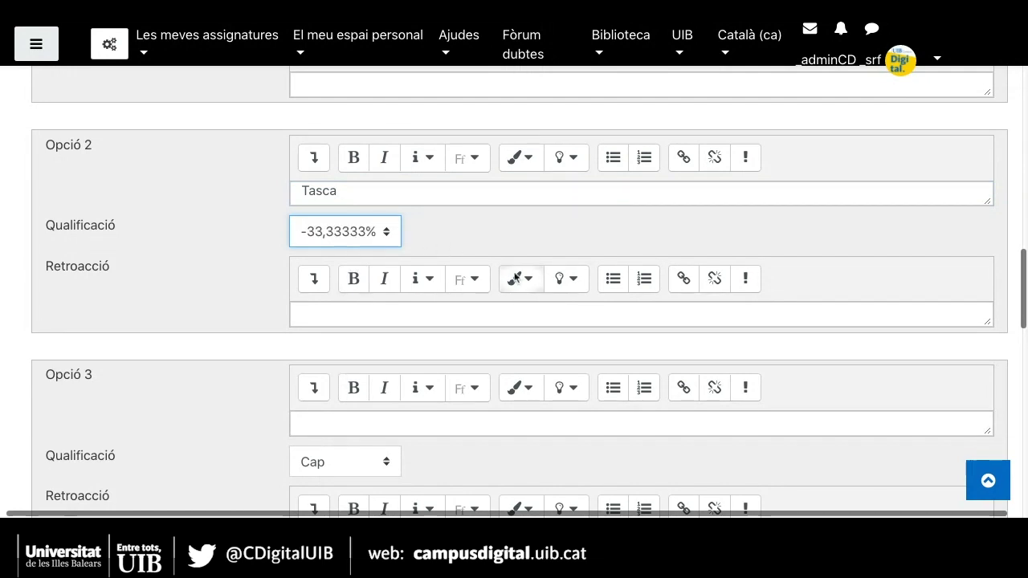
Step: Enter "Consulta" as answer option 3 and set its grade to -33,33333%
click(337, 423)
scroll(588, 349, down, 1)
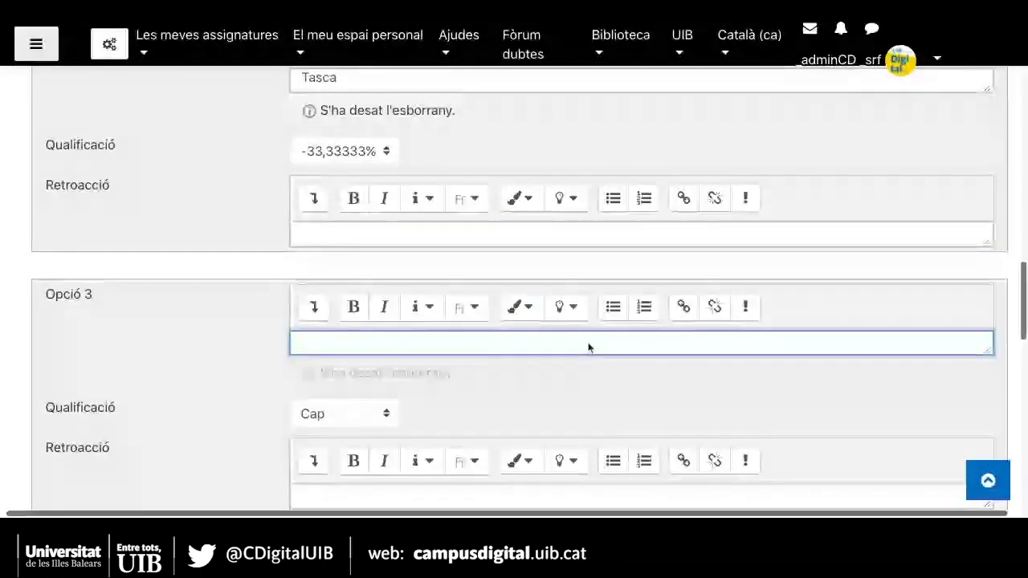
scroll(588, 343, down, 1)
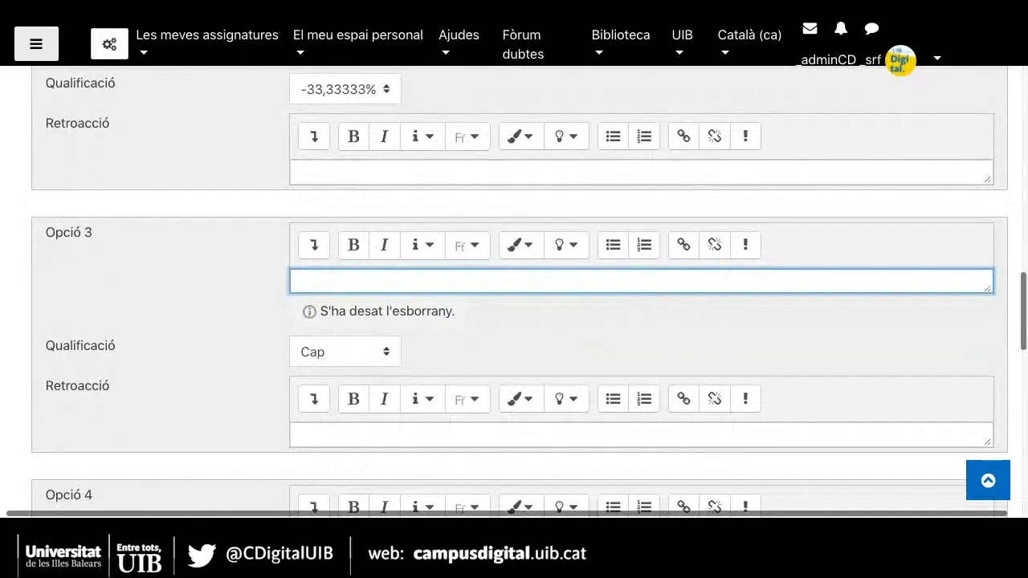
text(Const)
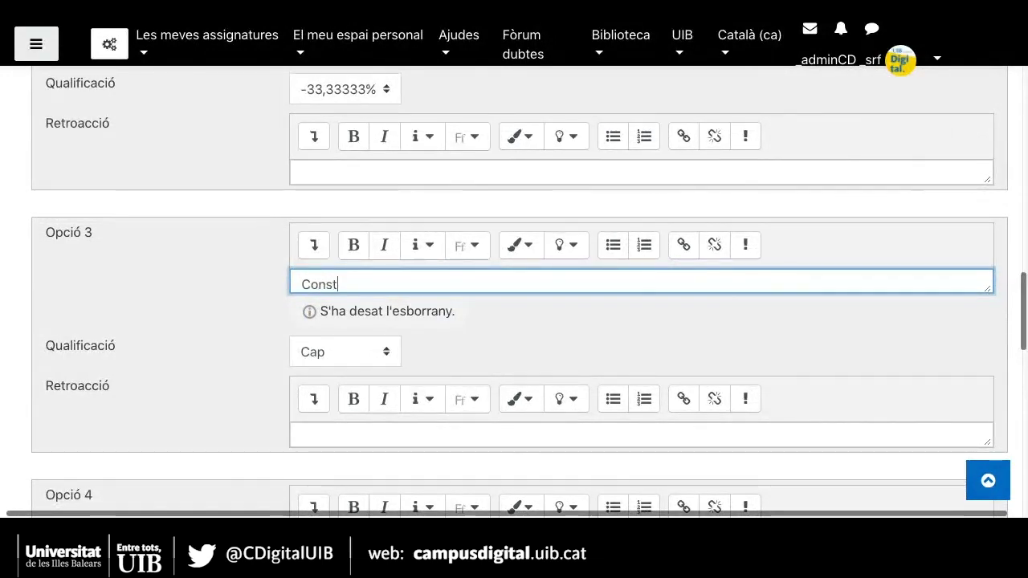
scroll(514, 289, down, 1)
key(BackSpace)
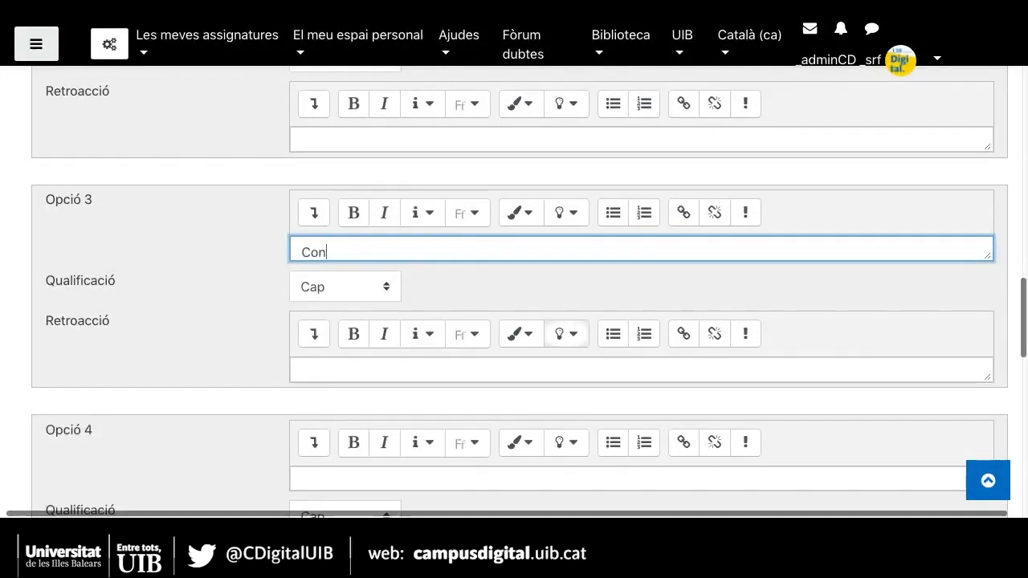
text(ulta)
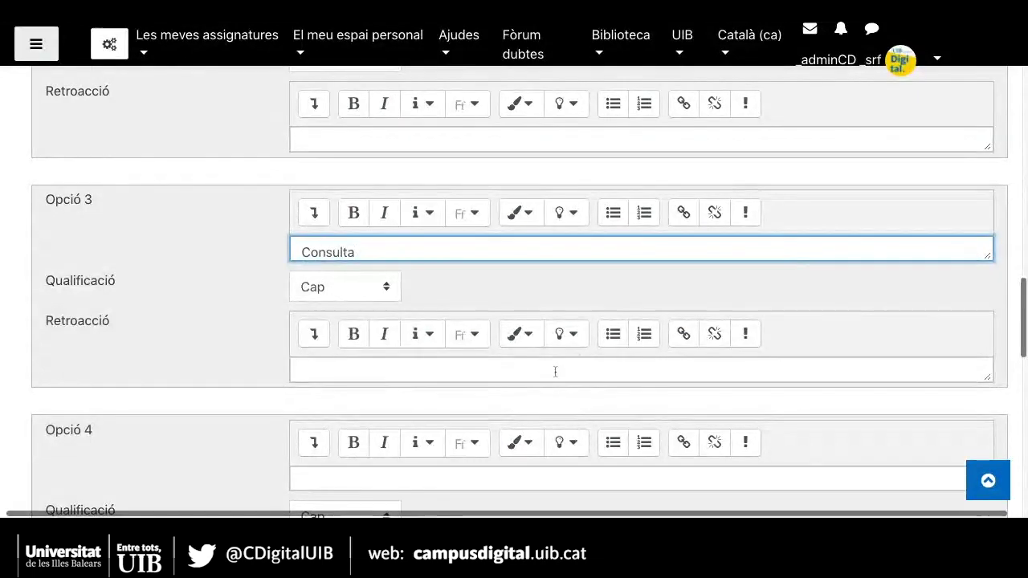
click(365, 286)
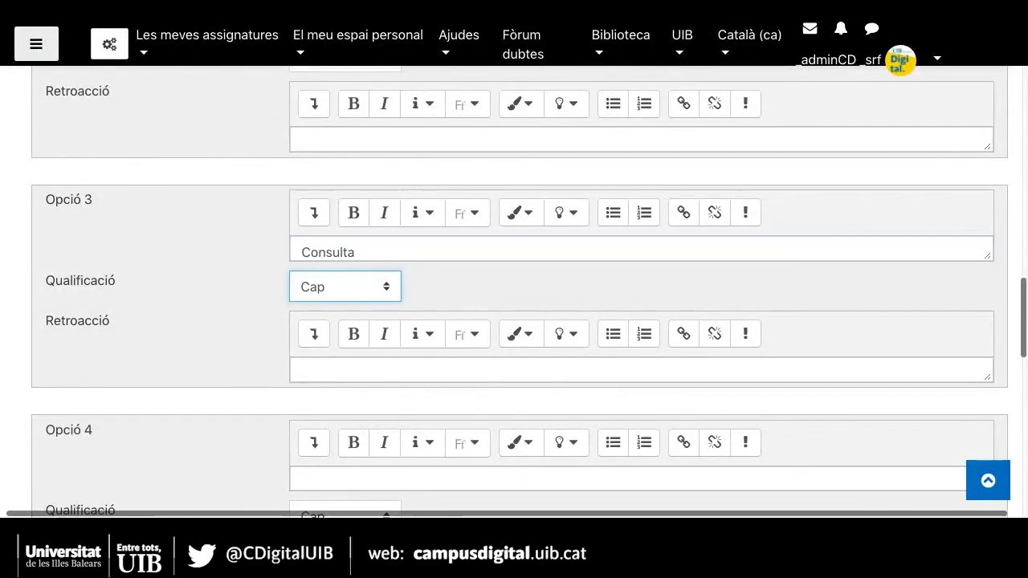
click(345, 418)
Step: Enter "Enquesta" as answer option 4 and set its grade to -33,33333%
scroll(493, 409, down, 3)
click(335, 377)
scroll(477, 320, down, 3)
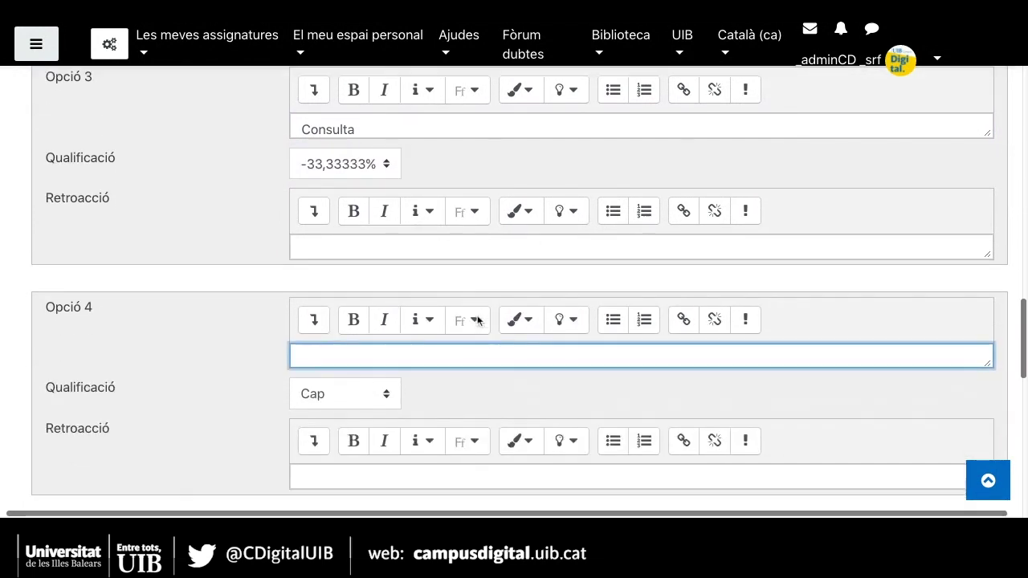
text(Enquesta)
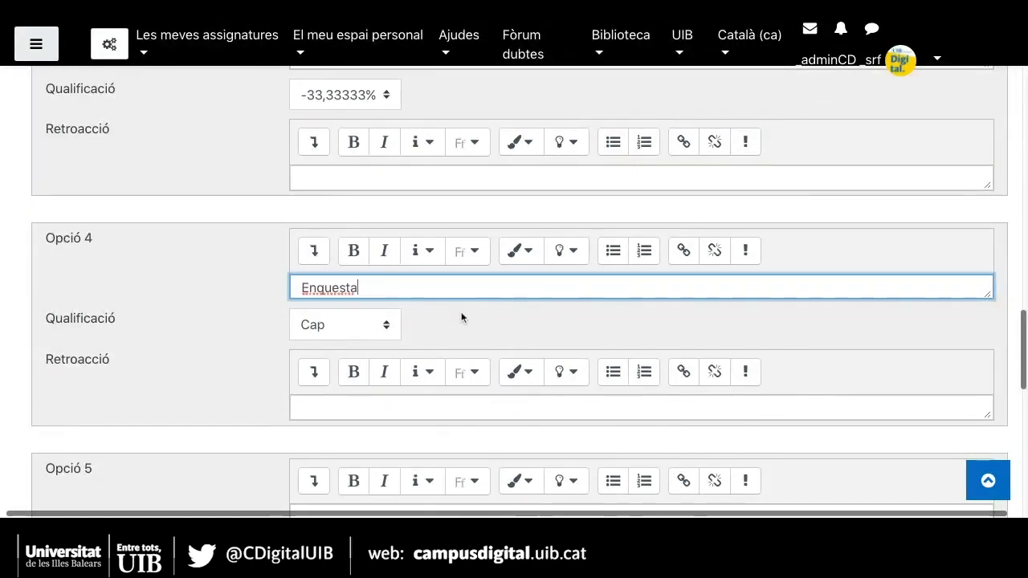
scroll(479, 336, up, 3)
scroll(479, 333, down, 2)
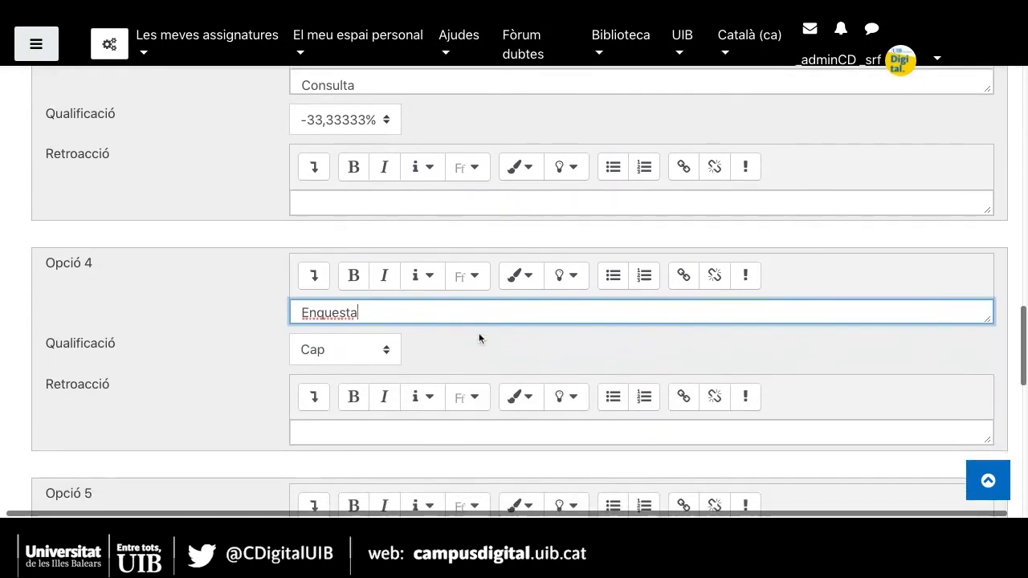
click(337, 346)
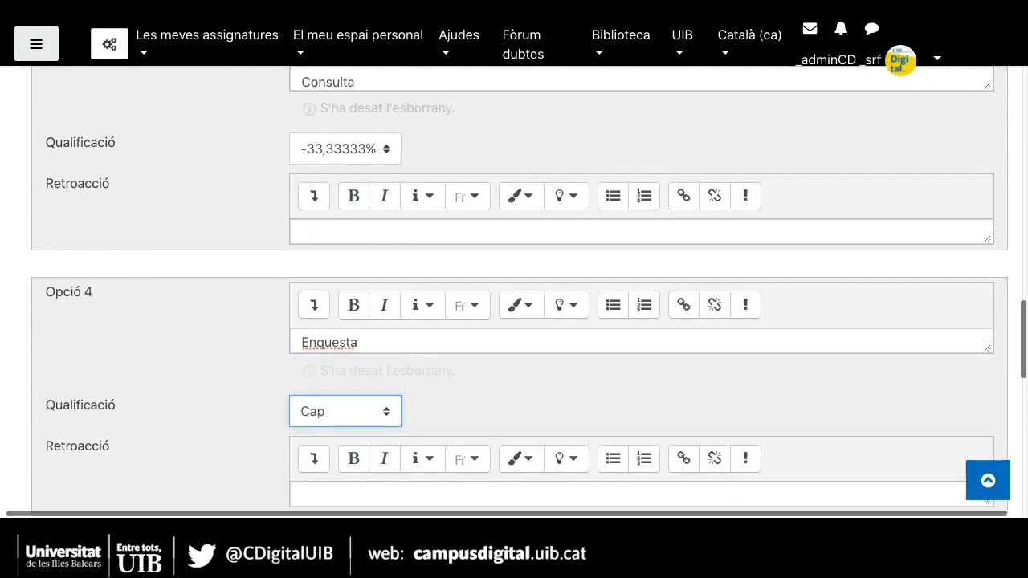
text(-33,33333)
Step: Review the unused option 5 and the question's combined feedback and multiple attempts settings
scroll(541, 429, down, 3)
scroll(541, 433, down, 3)
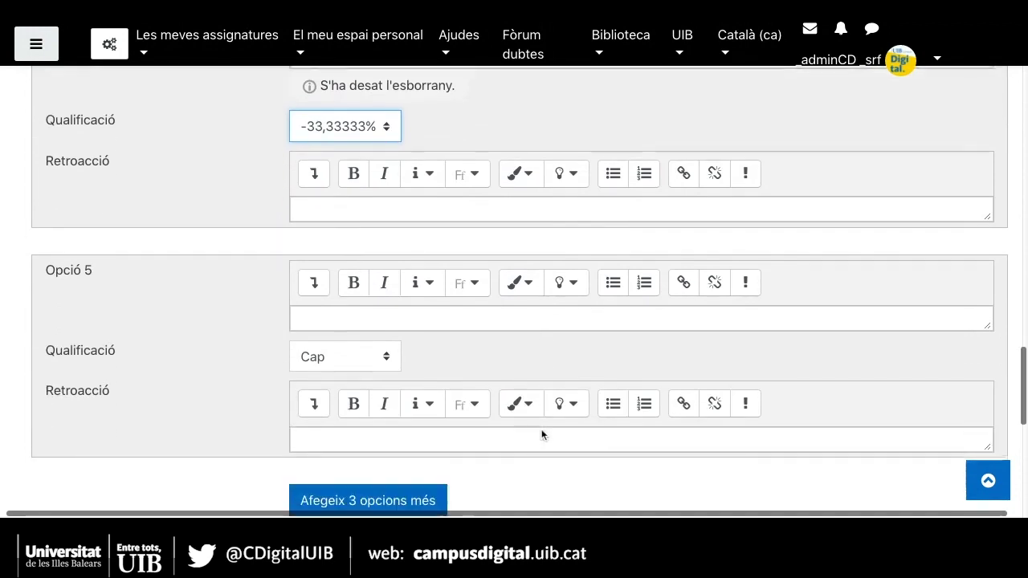
scroll(686, 480, down, 1)
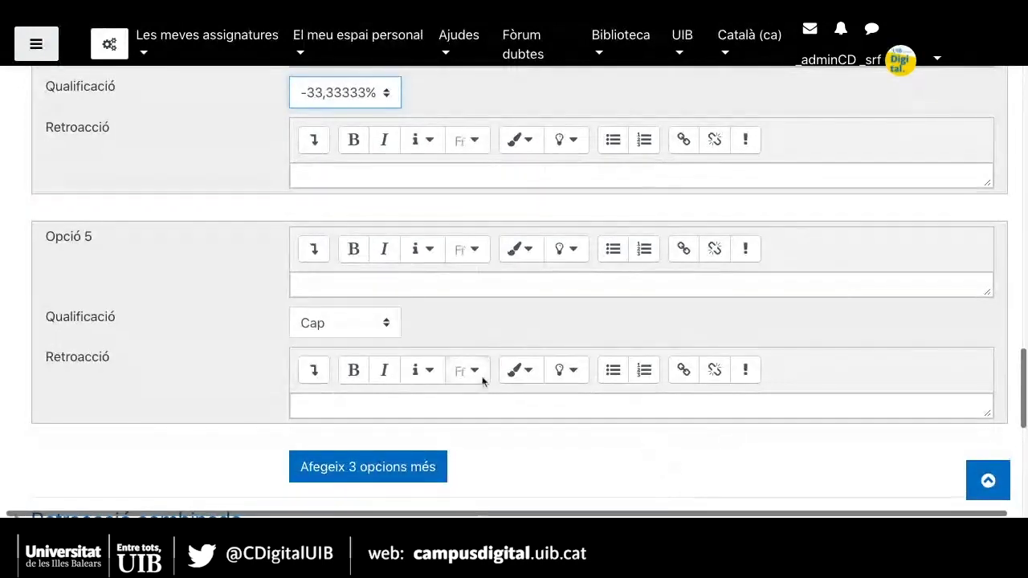
scroll(529, 458, down, 4)
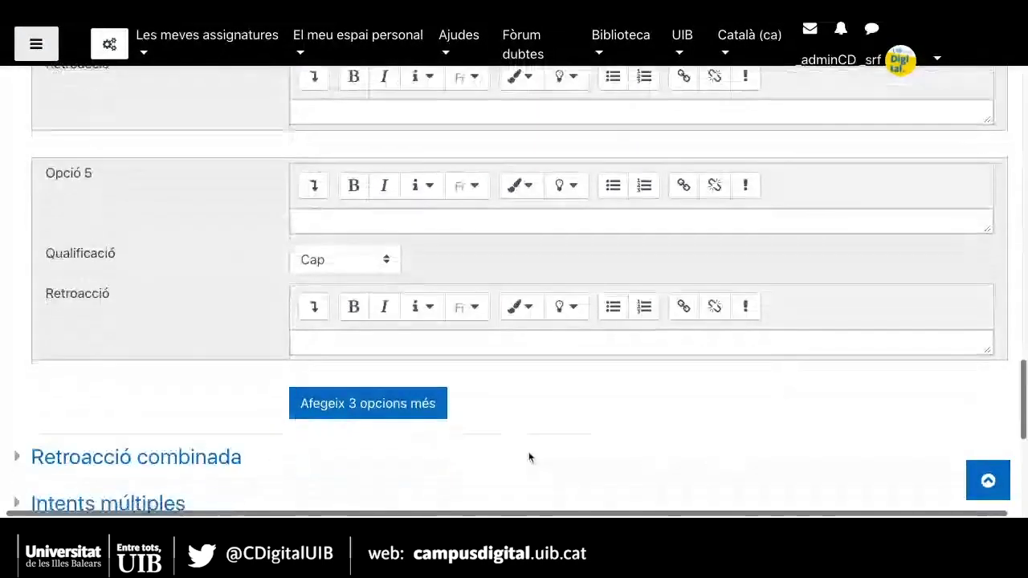
scroll(565, 392, down, 2)
scroll(565, 391, down, 1)
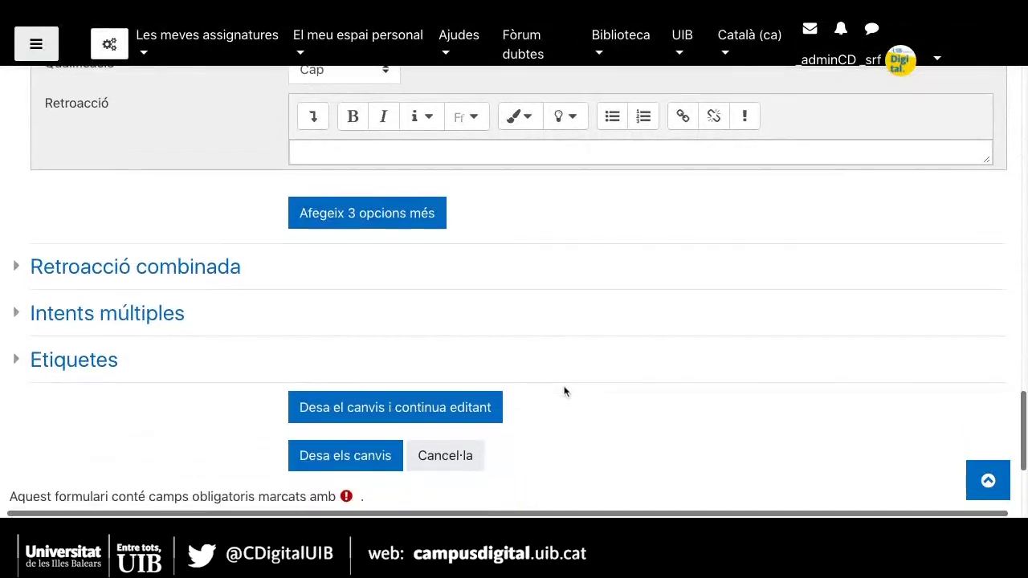
click(16, 268)
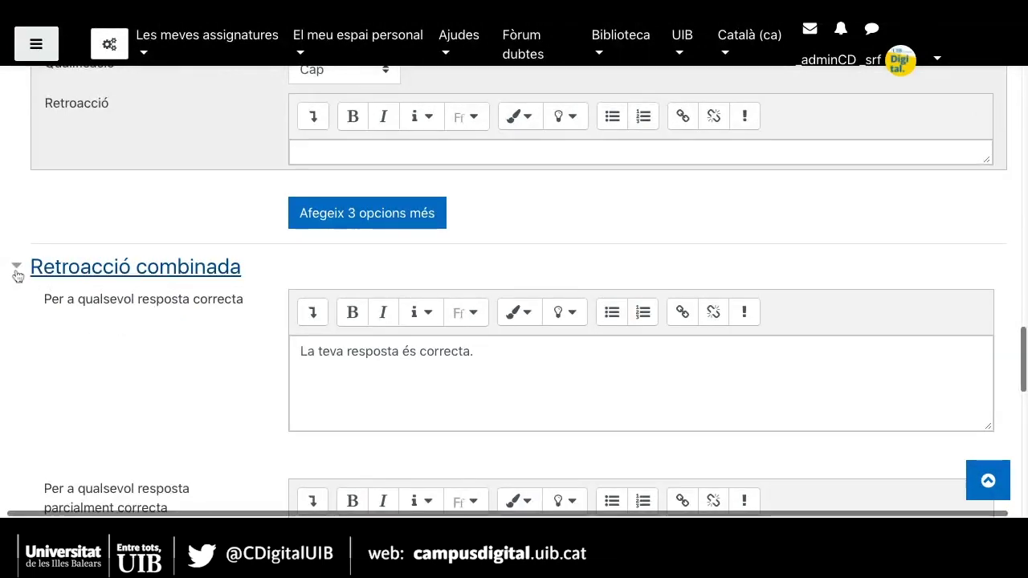
click(17, 273)
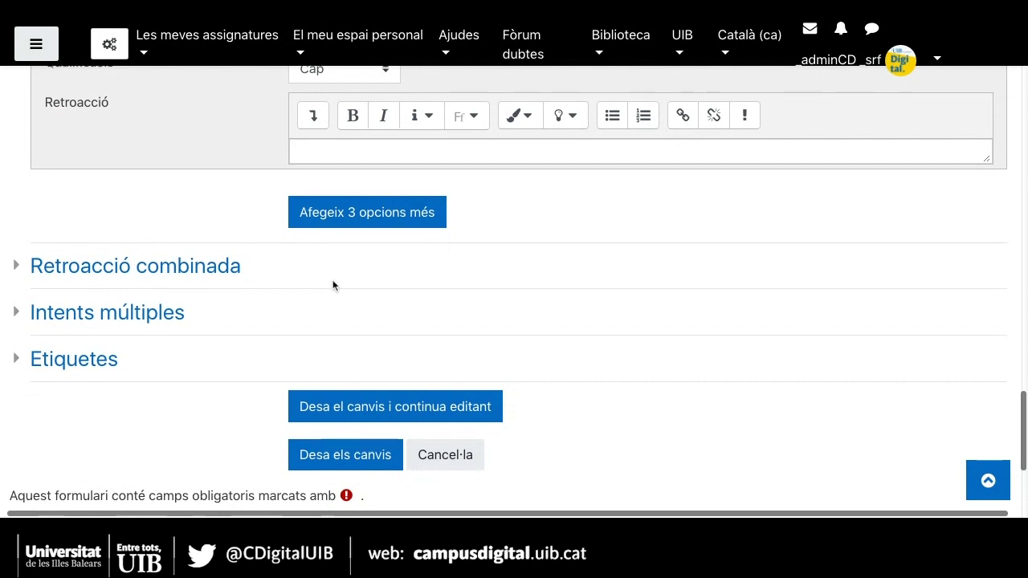
scroll(332, 286, down, 2)
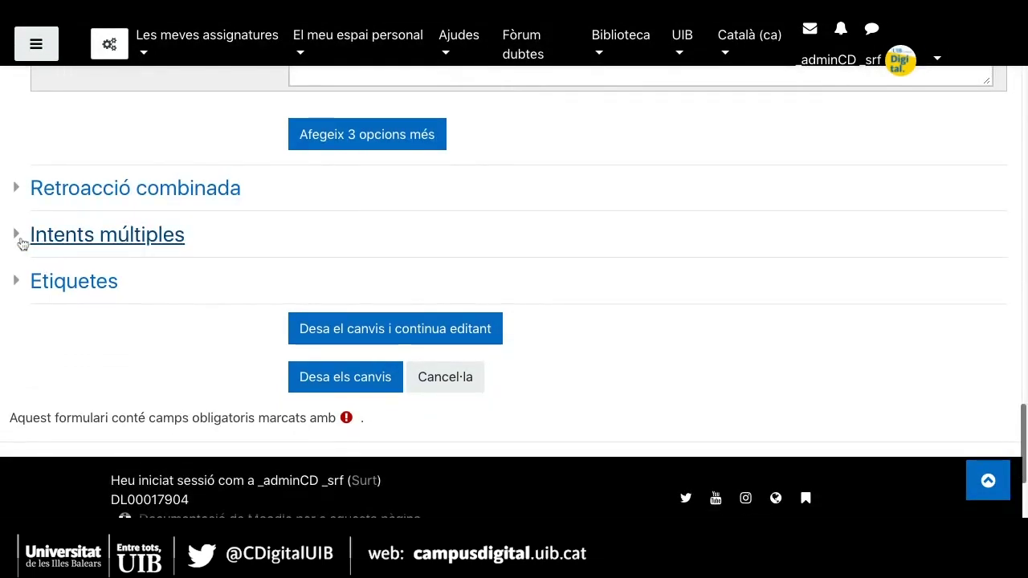
click(20, 241)
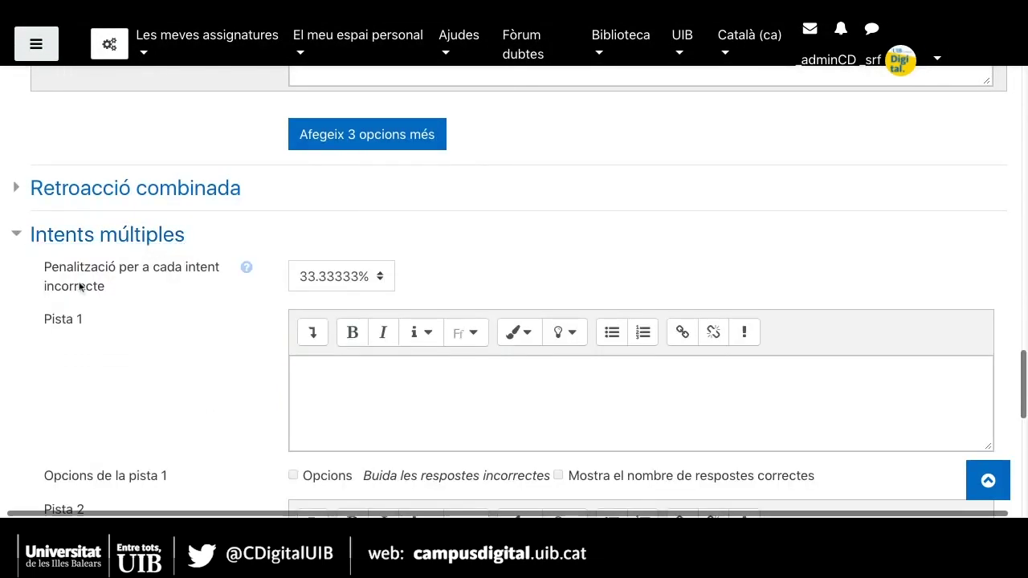
click(16, 239)
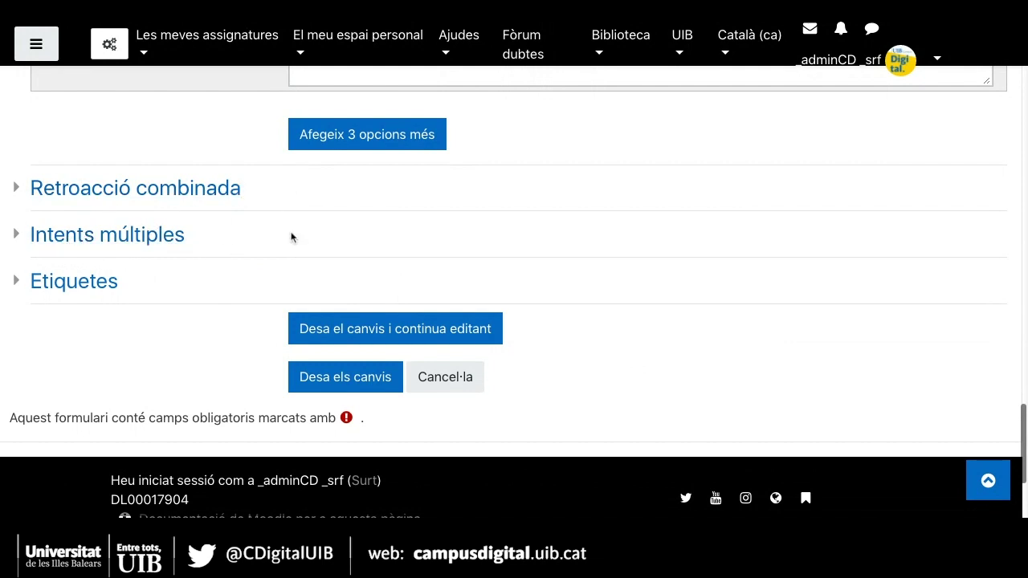
Step: Save the multiple-choice question and check its entry in the question bank's Tema 3 category
scroll(609, 267, up, 2)
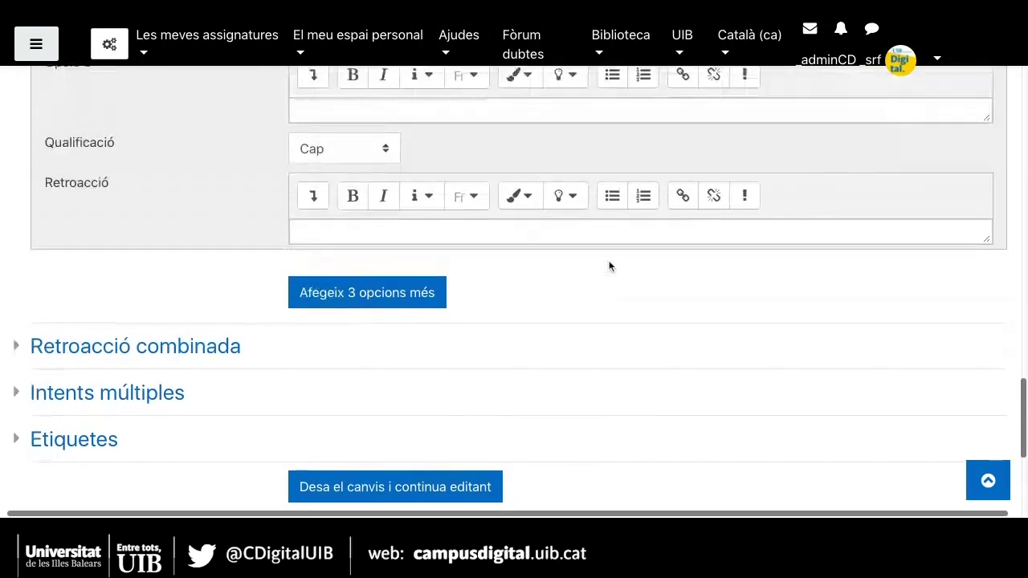
scroll(609, 266, up, 1)
scroll(609, 266, down, 2)
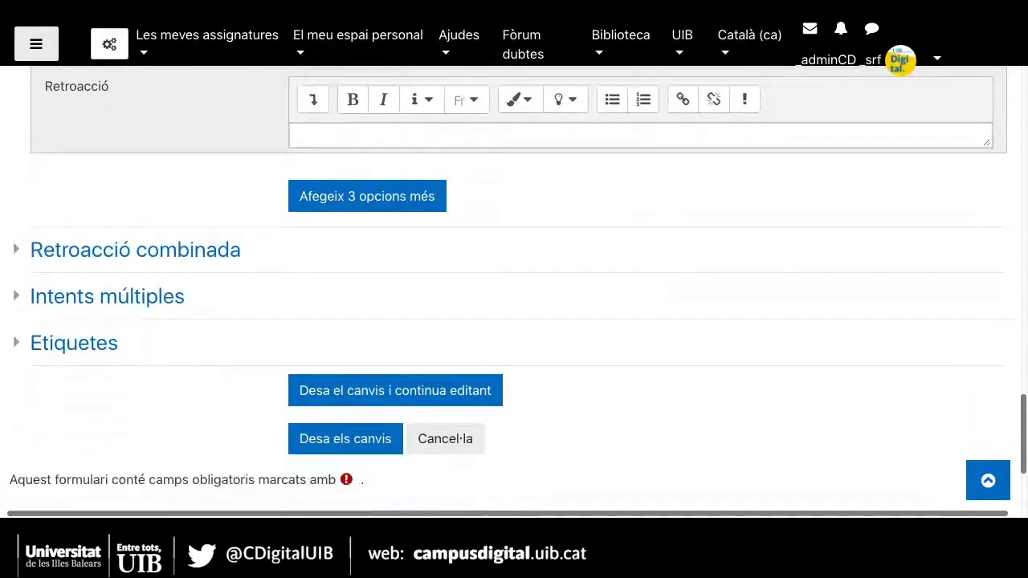
scroll(514, 291, down, 1)
scroll(514, 291, up, 8)
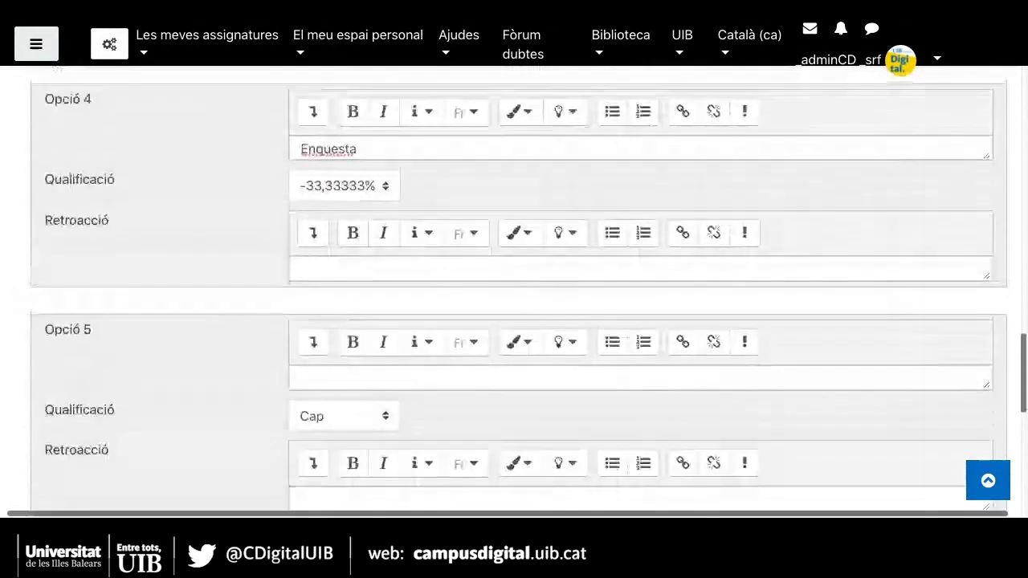
scroll(514, 291, down, 5)
scroll(514, 292, down, 4)
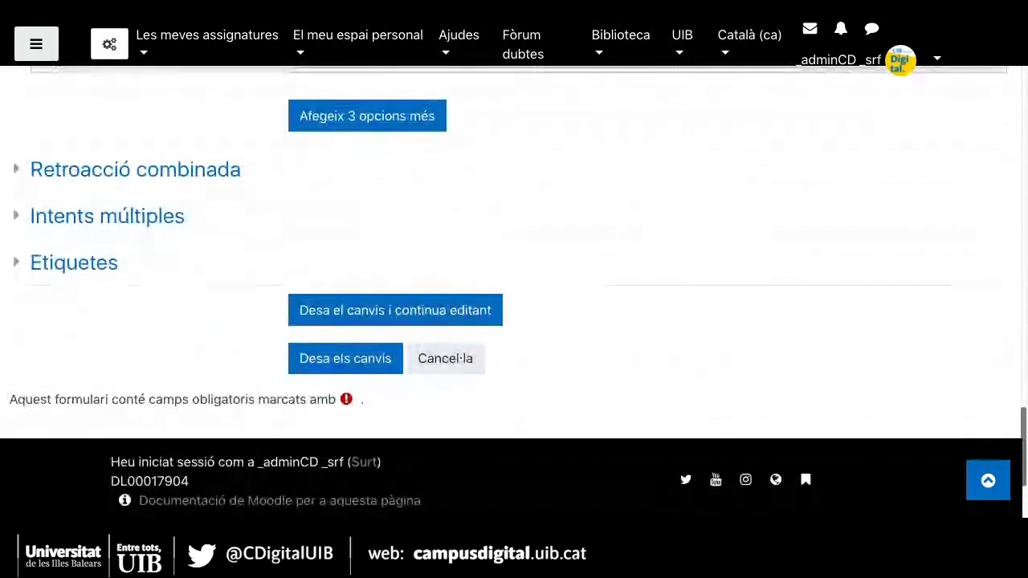
click(340, 361)
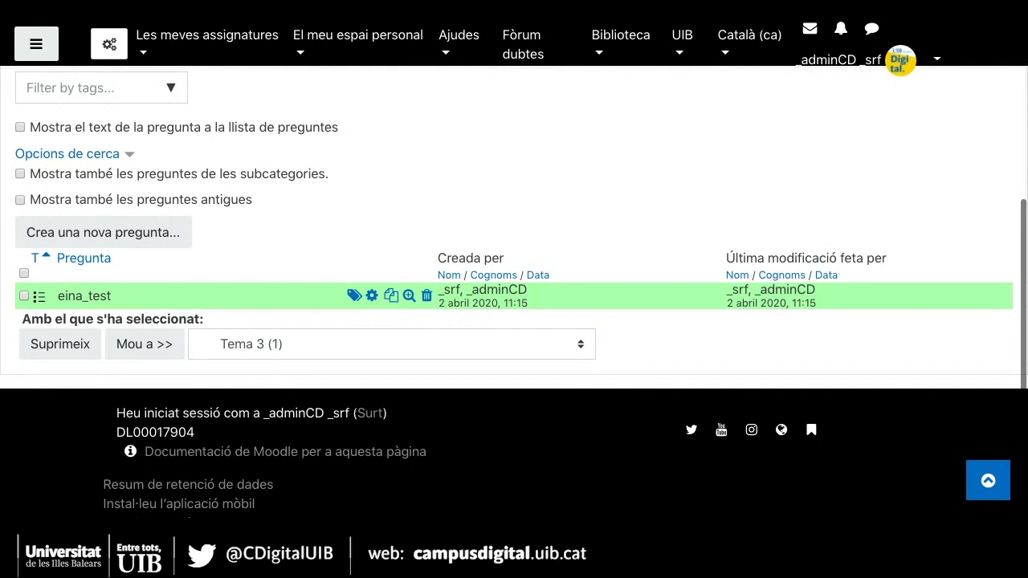
scroll(514, 289, up, 4)
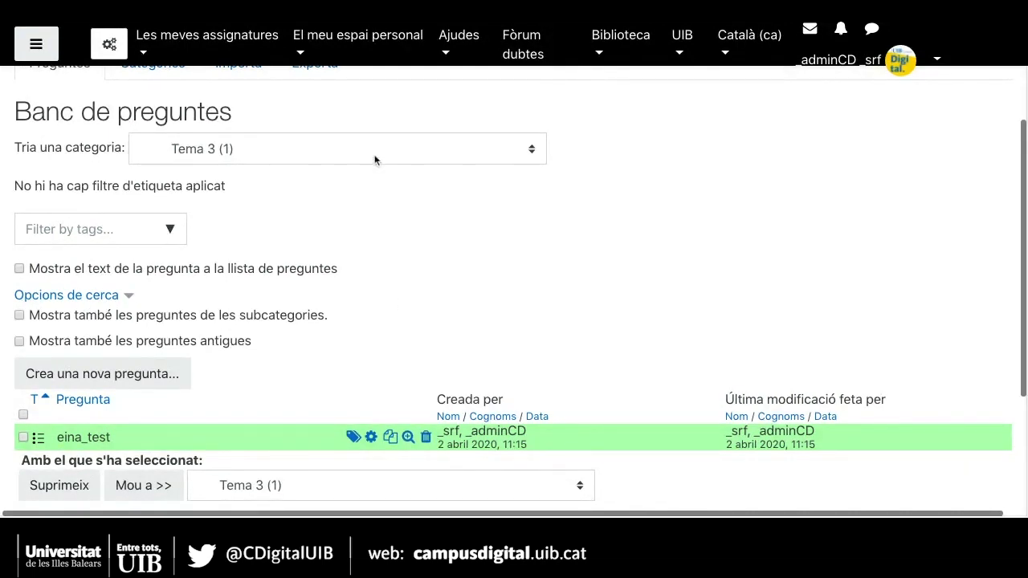
scroll(537, 380, down, 2)
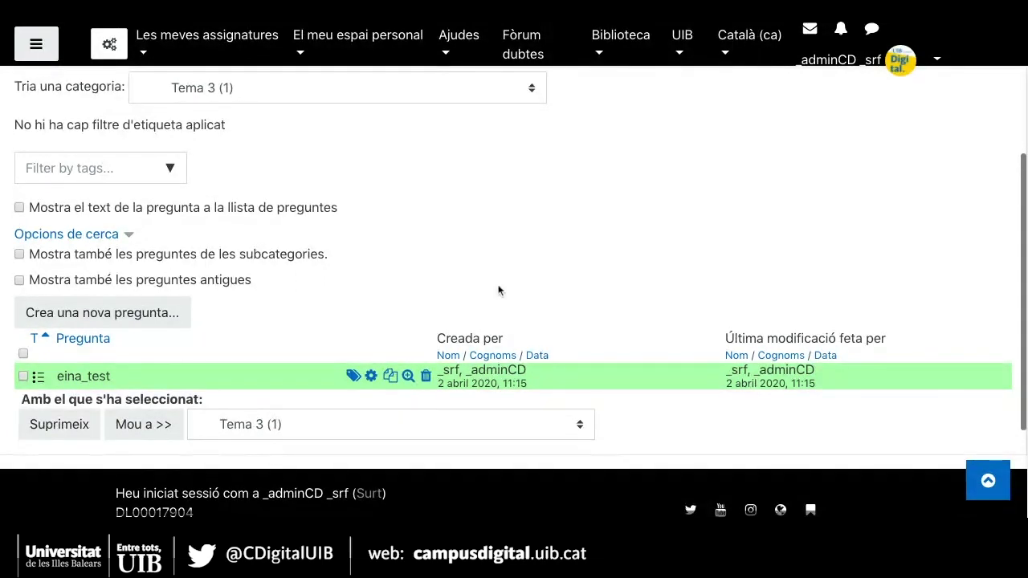
scroll(501, 234, up, 2)
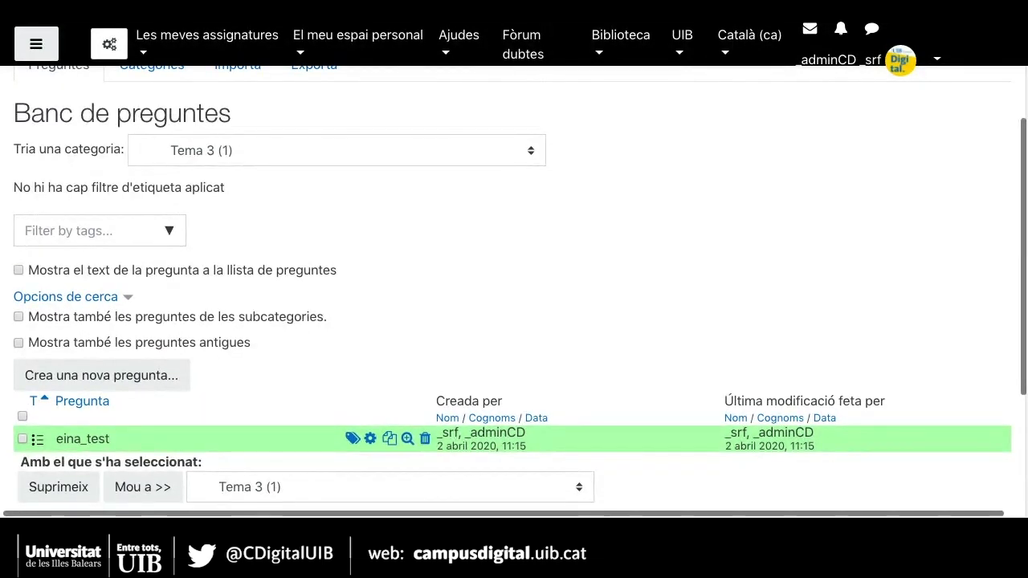
Step: Return to the course's WEBSEMINAR section and switch its editing mode off and on again
scroll(595, 193, up, 4)
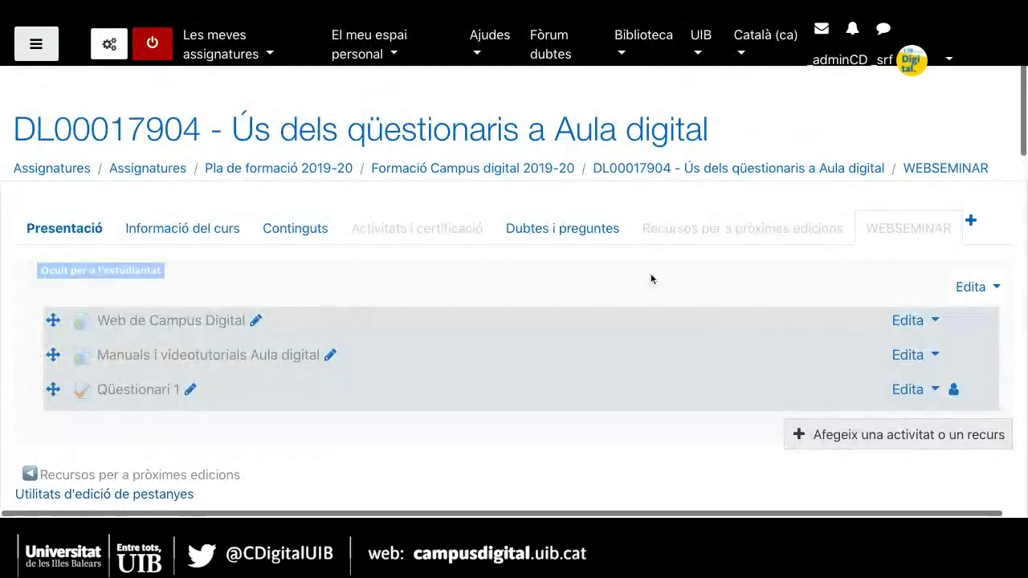
click(150, 51)
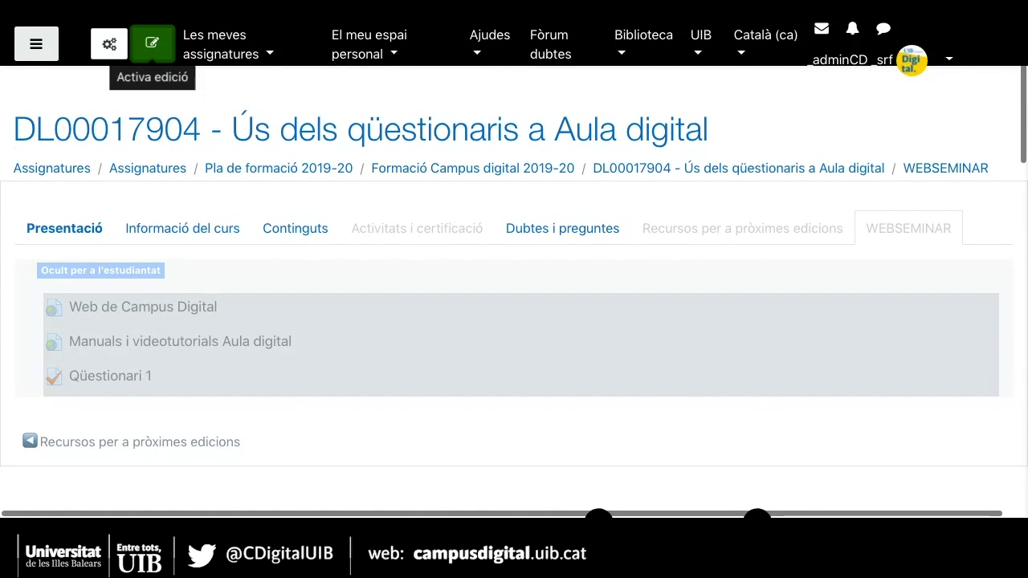
click(140, 62)
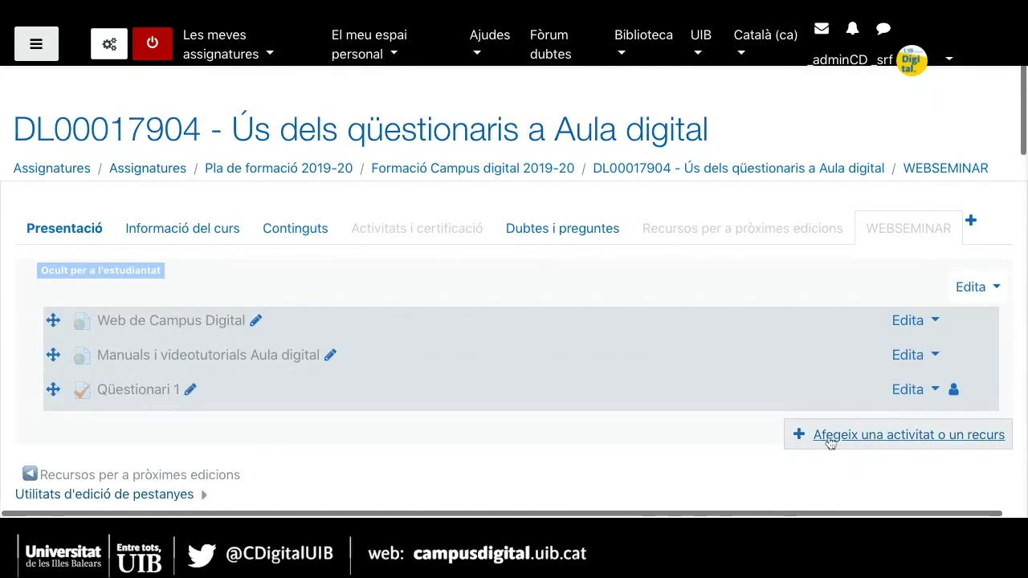
Step: Add a new Qüestionari activity to the WEBSEMINAR section
scroll(829, 442, down, 2)
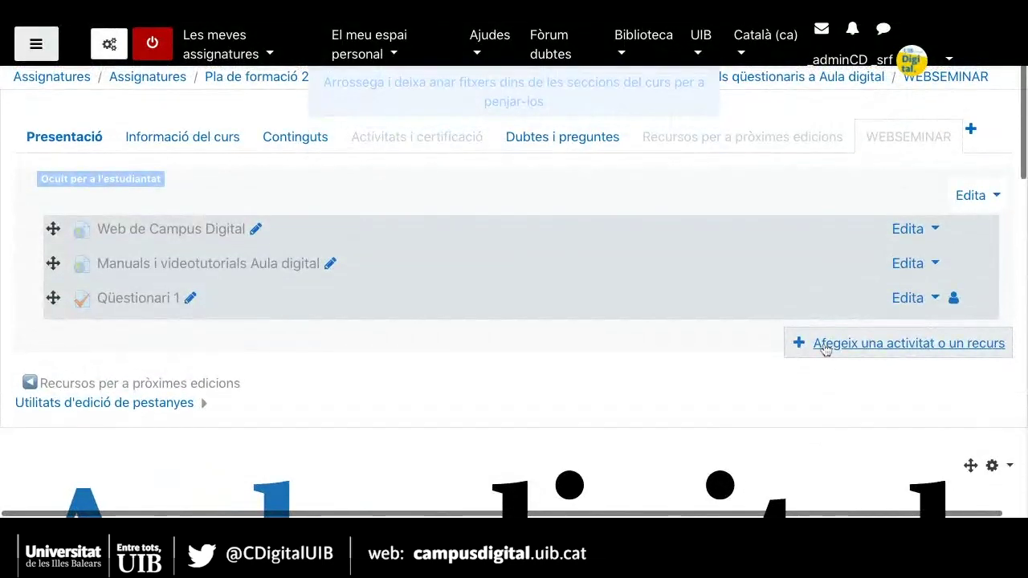
click(824, 345)
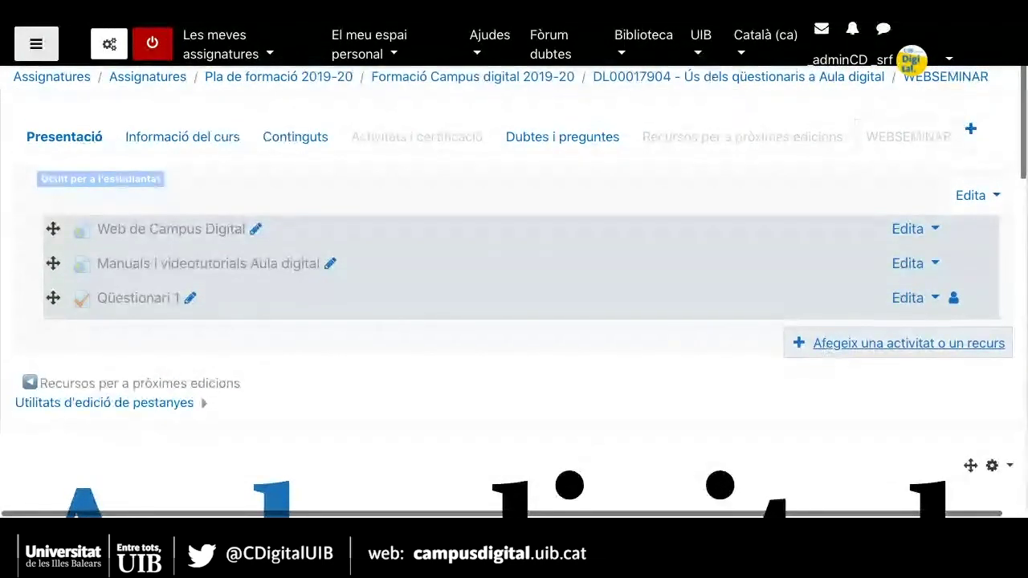
scroll(369, 362, down, 3)
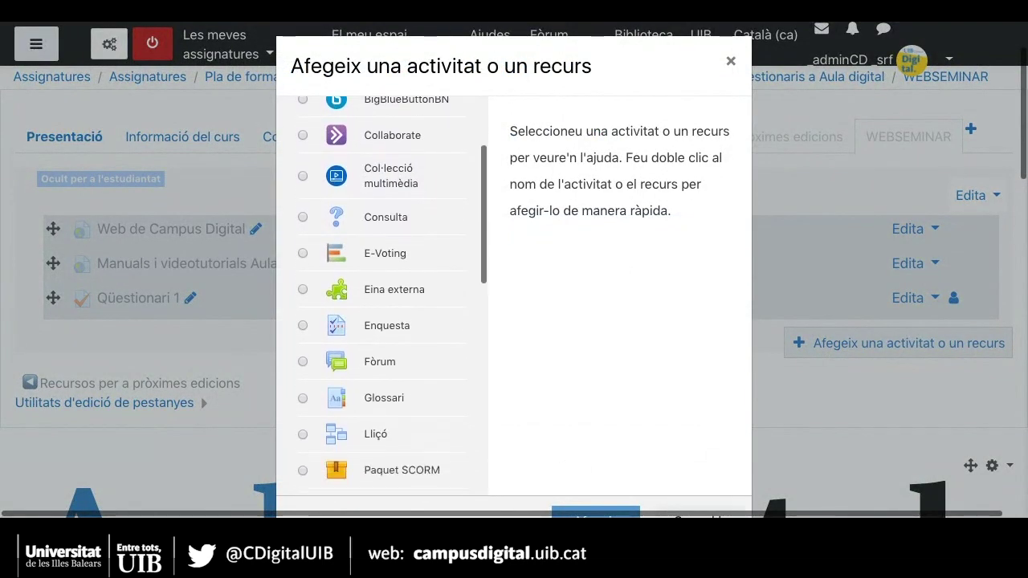
scroll(448, 357, down, 1)
scroll(449, 356, up, 3)
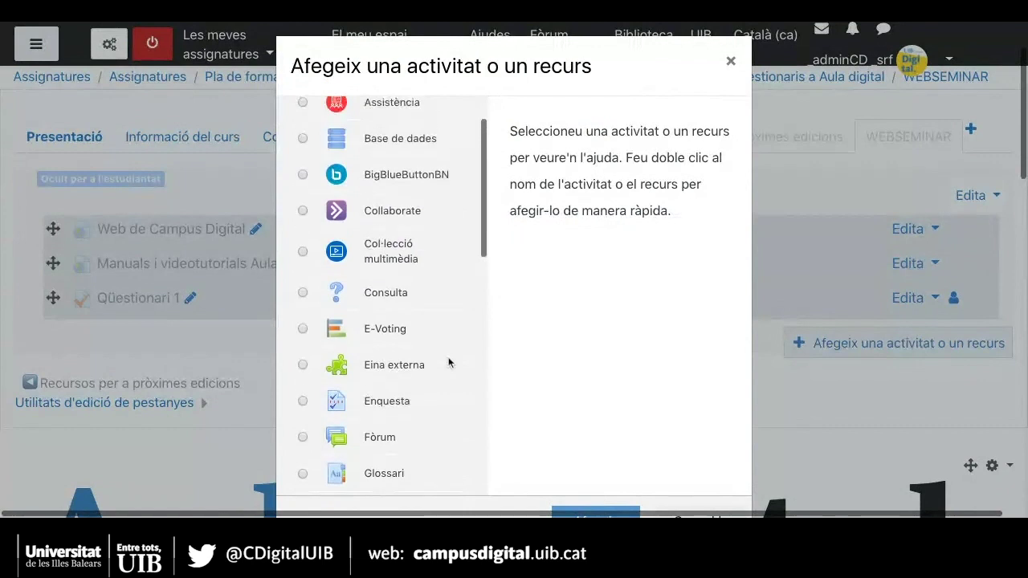
scroll(449, 359, down, 5)
scroll(450, 362, down, 3)
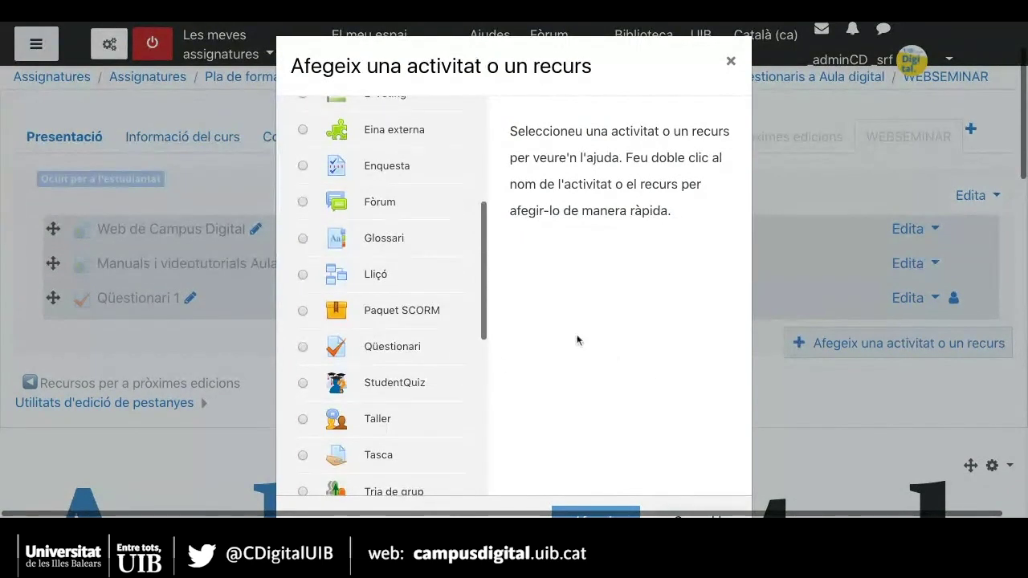
scroll(865, 303, down, 2)
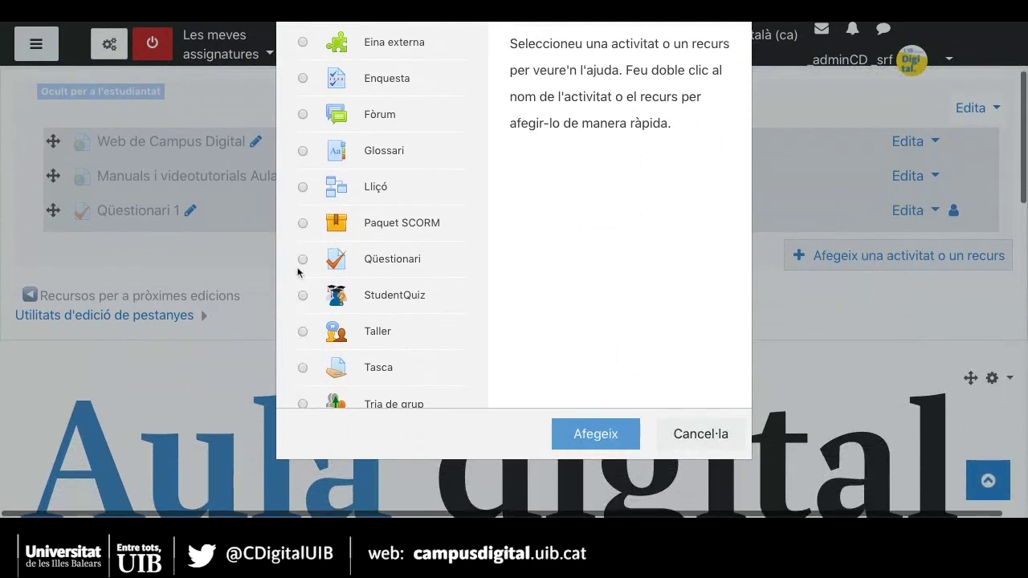
click(302, 259)
click(585, 435)
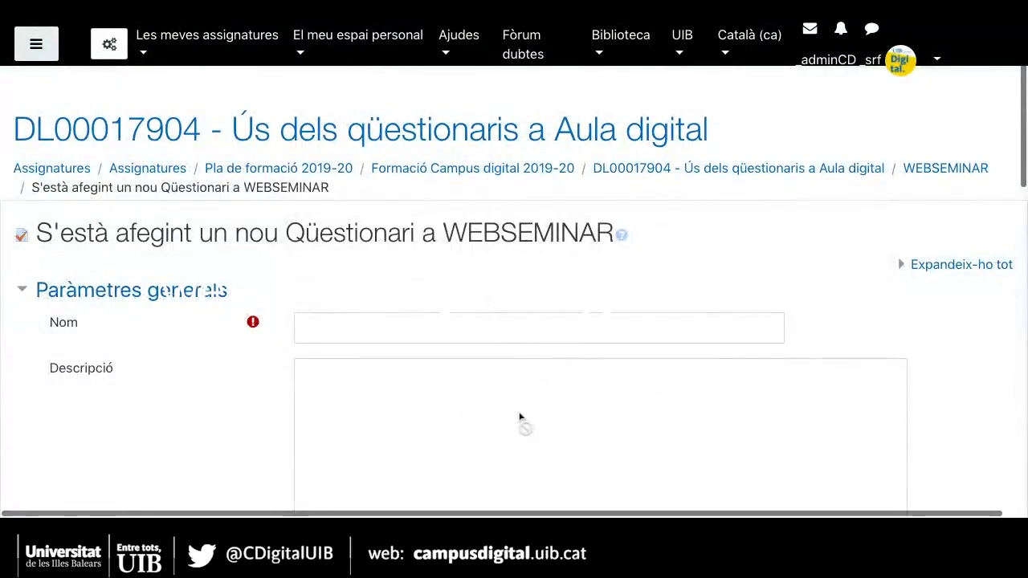
Step: Name the new quiz "Primer parcial" and enter "Instruccions" as its description
scroll(522, 418, down, 3)
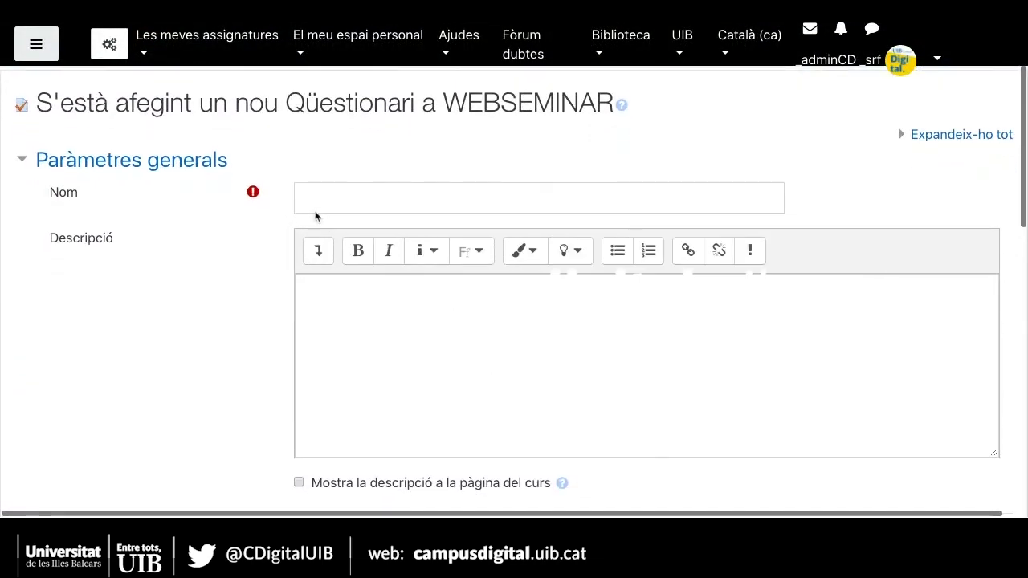
click(324, 205)
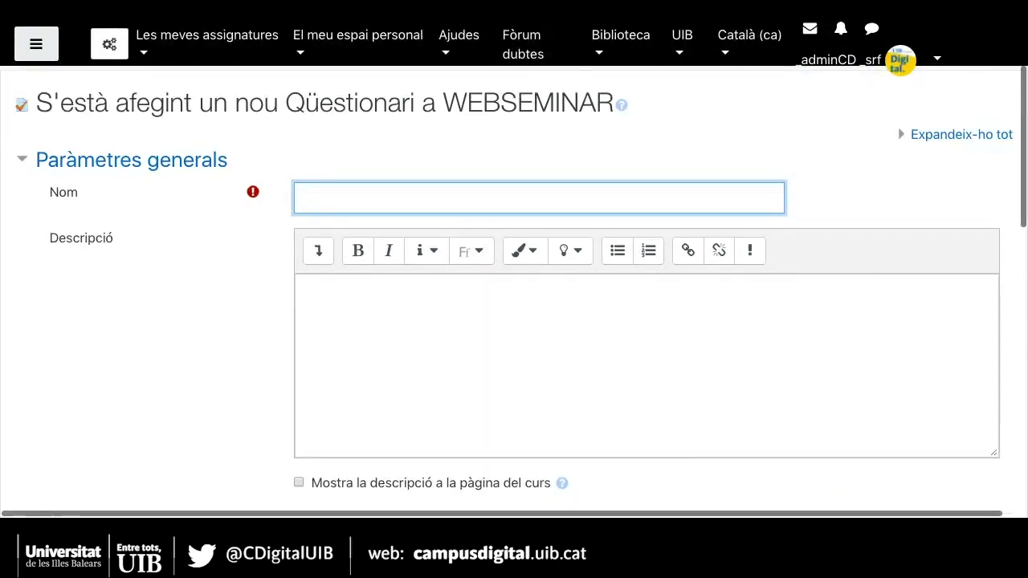
text(Primer parcial)
click(337, 325)
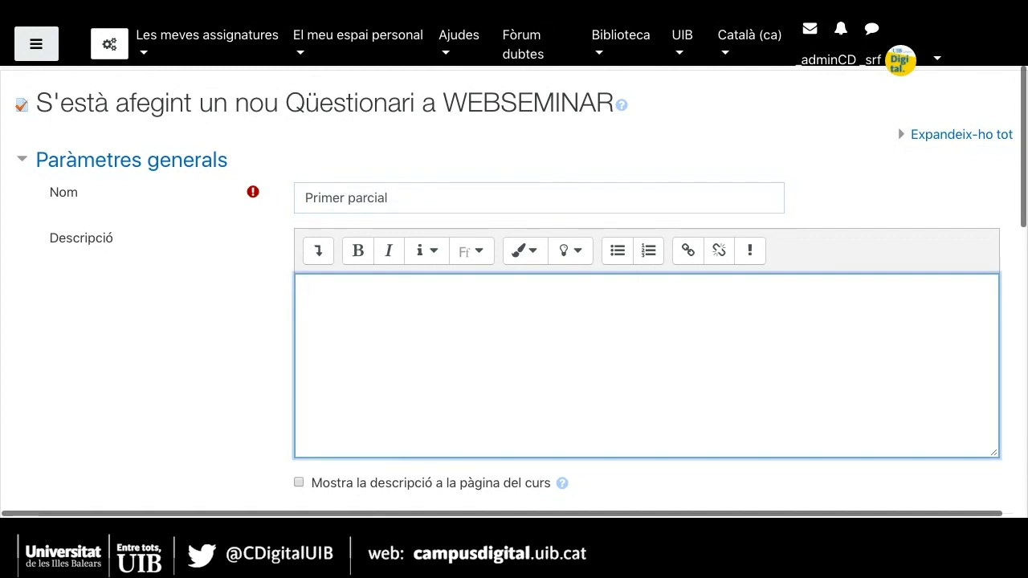
text(Instruccions)
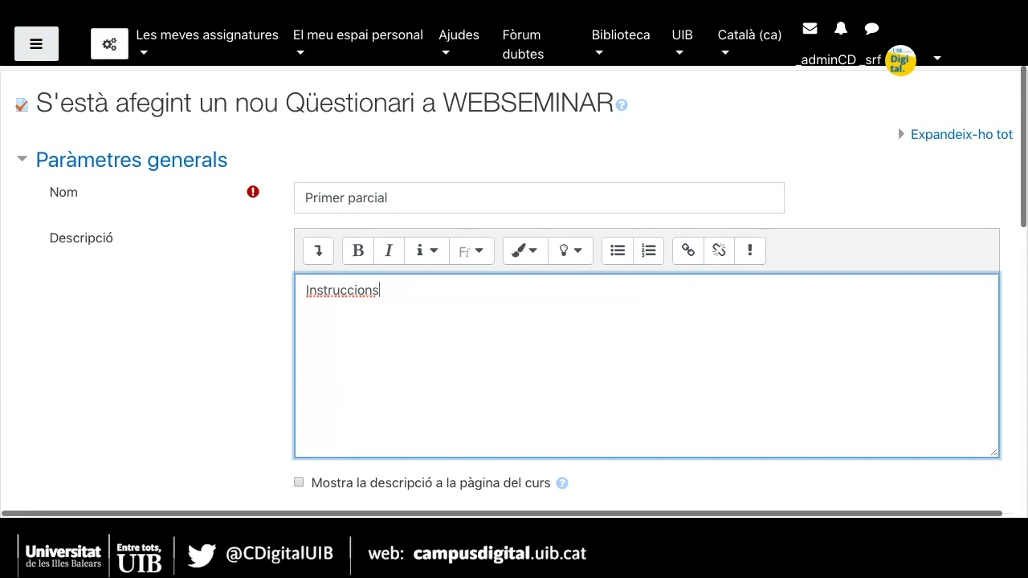
Step: Enable the quiz's opening date in the Temporització settings and set it to 2 abril 2020 at 16:00
scroll(521, 361, down, 3)
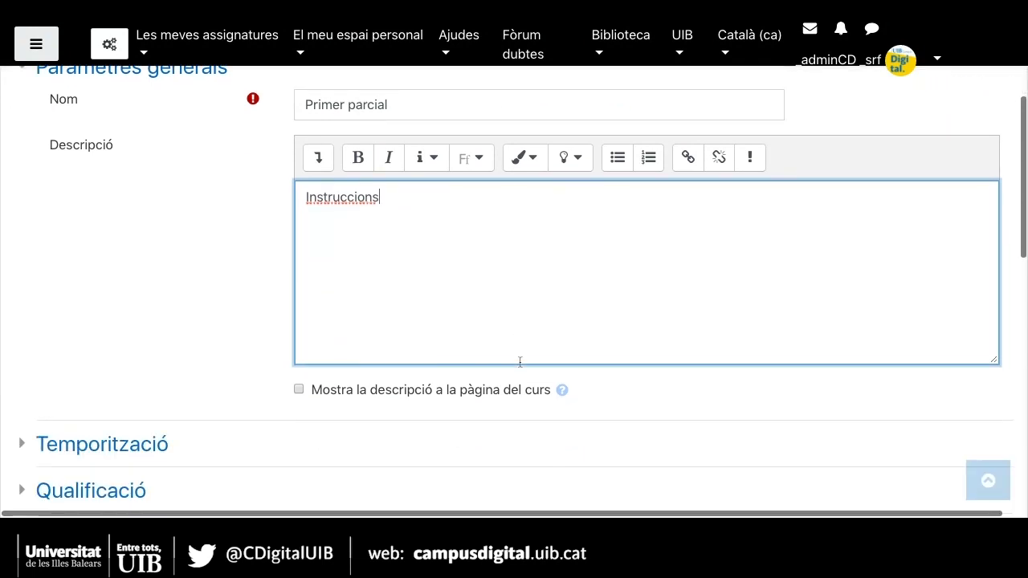
scroll(521, 361, up, 2)
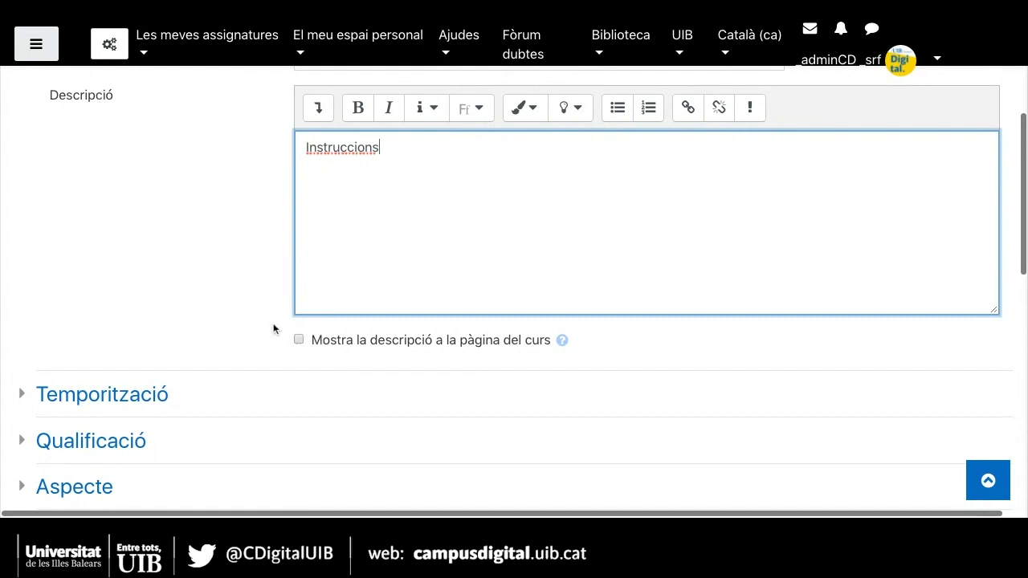
scroll(249, 362, down, 3)
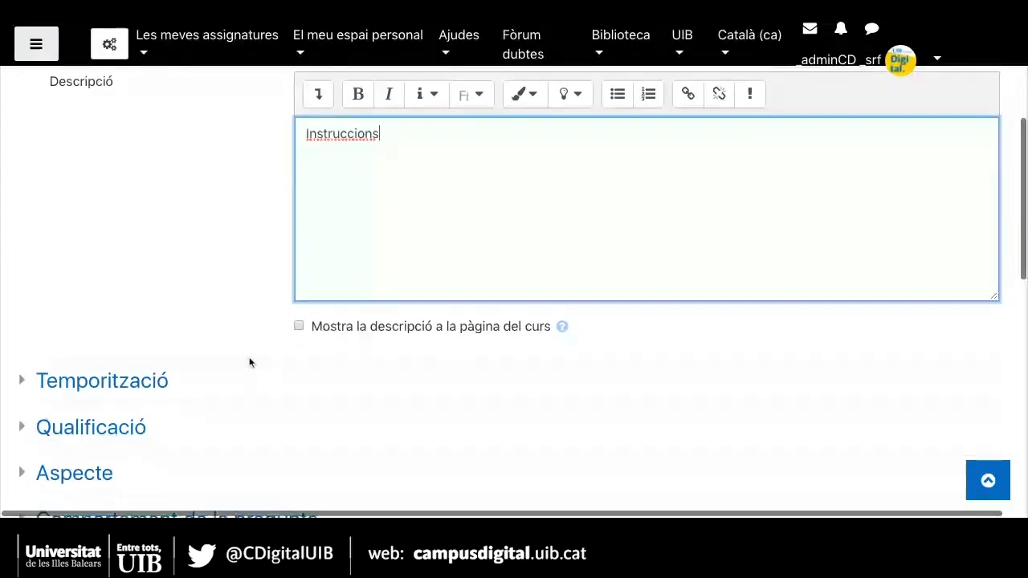
scroll(188, 330, down, 2)
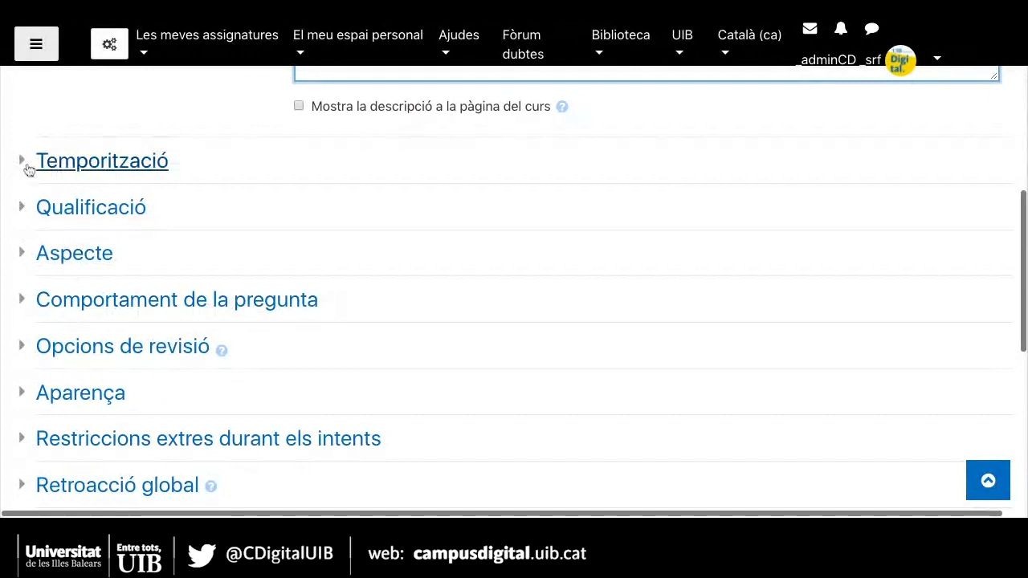
click(28, 167)
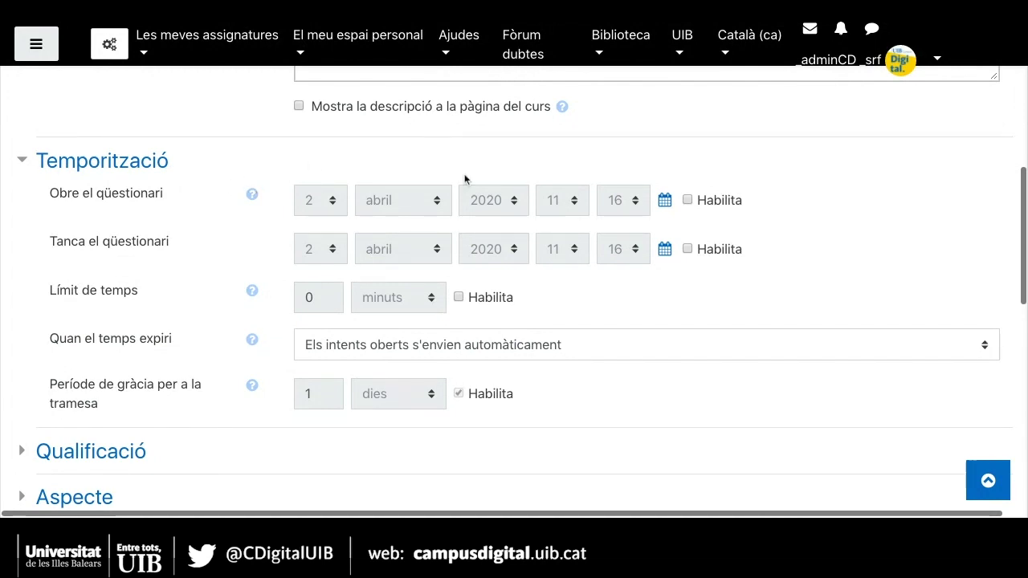
click(689, 201)
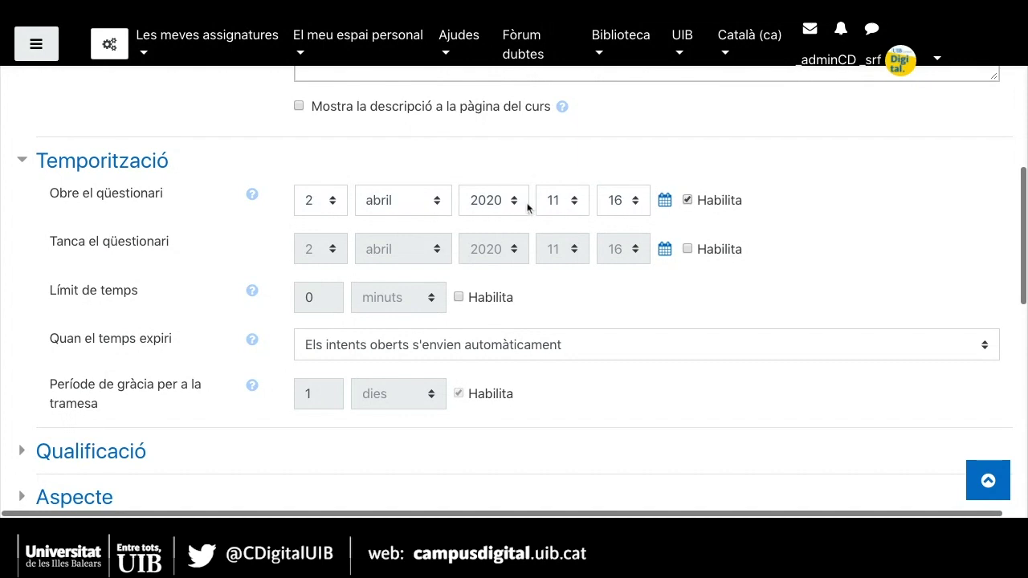
click(577, 200)
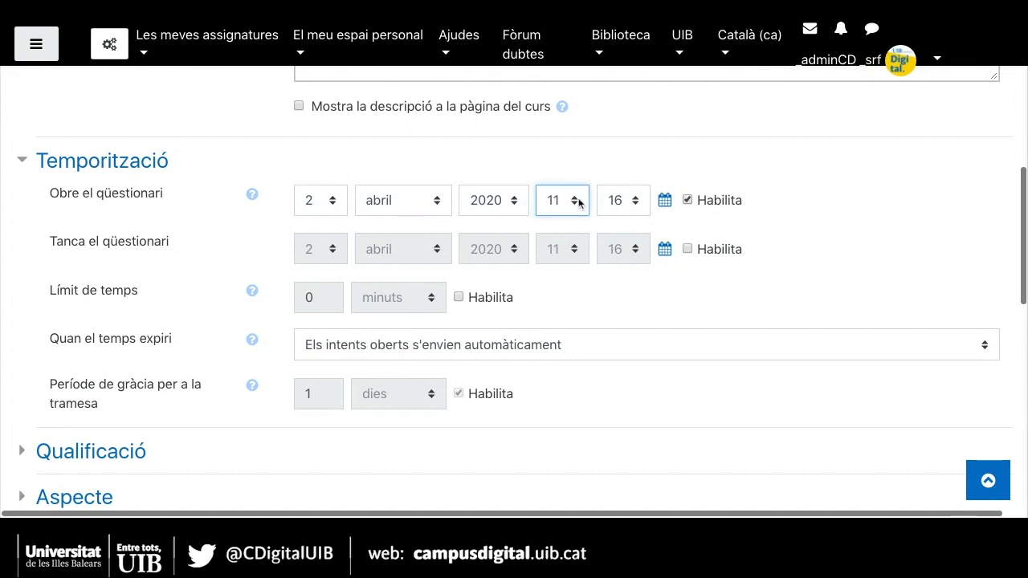
text(16)
click(624, 201)
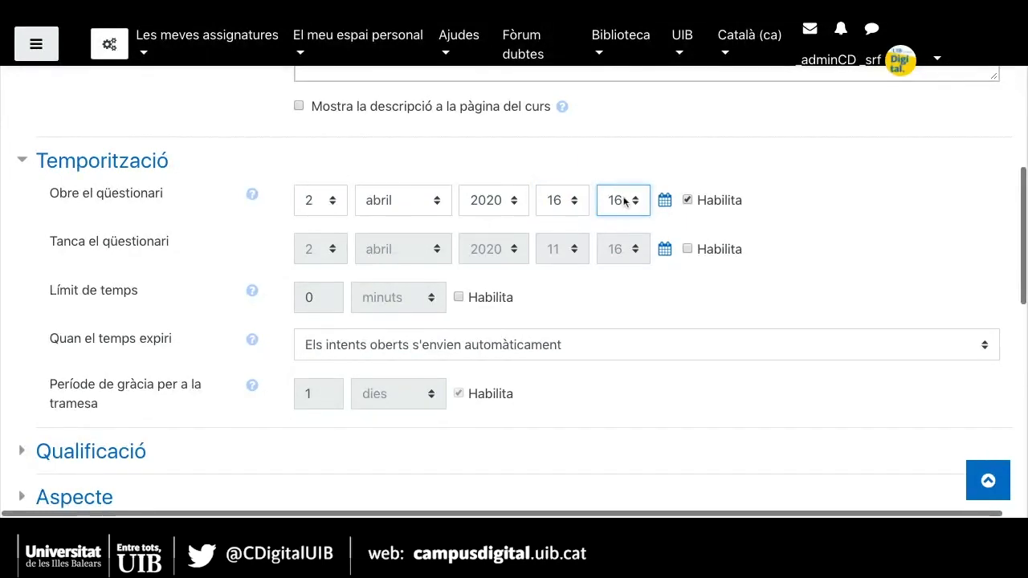
text(00)
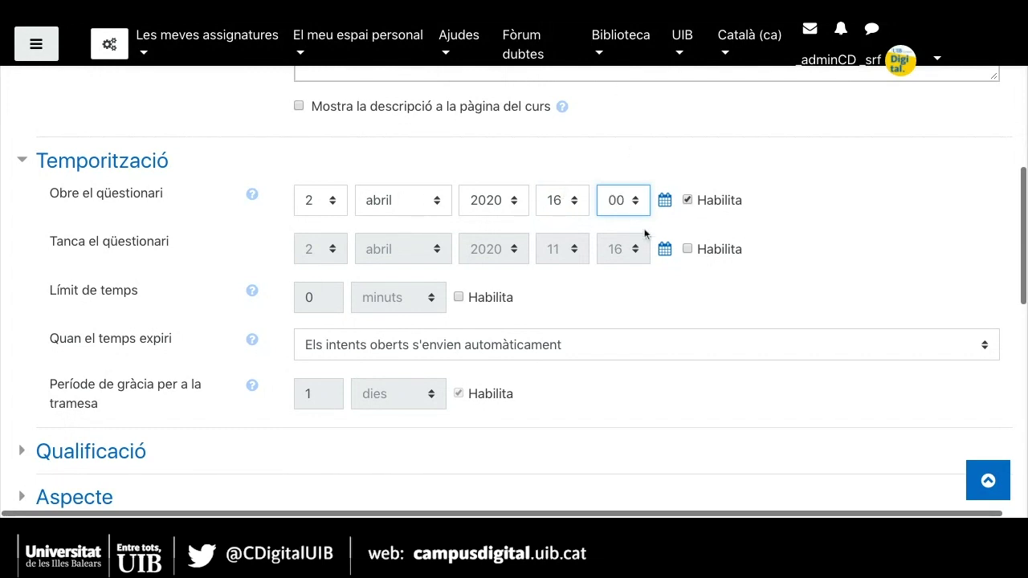
Step: Enable the quiz's closing date and set it to 2 abril 2020 at 16:30
scroll(710, 253, down, 1)
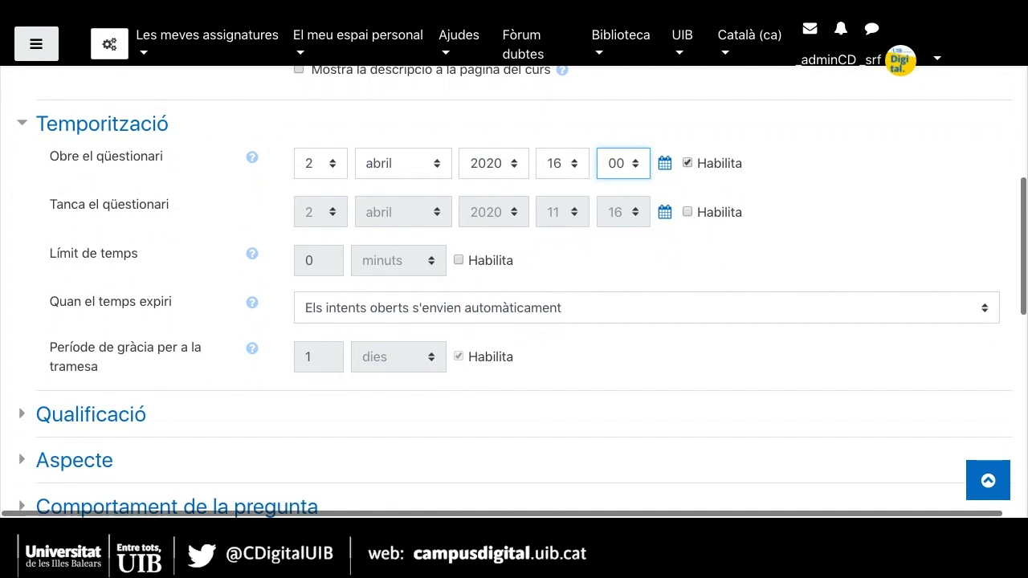
click(687, 212)
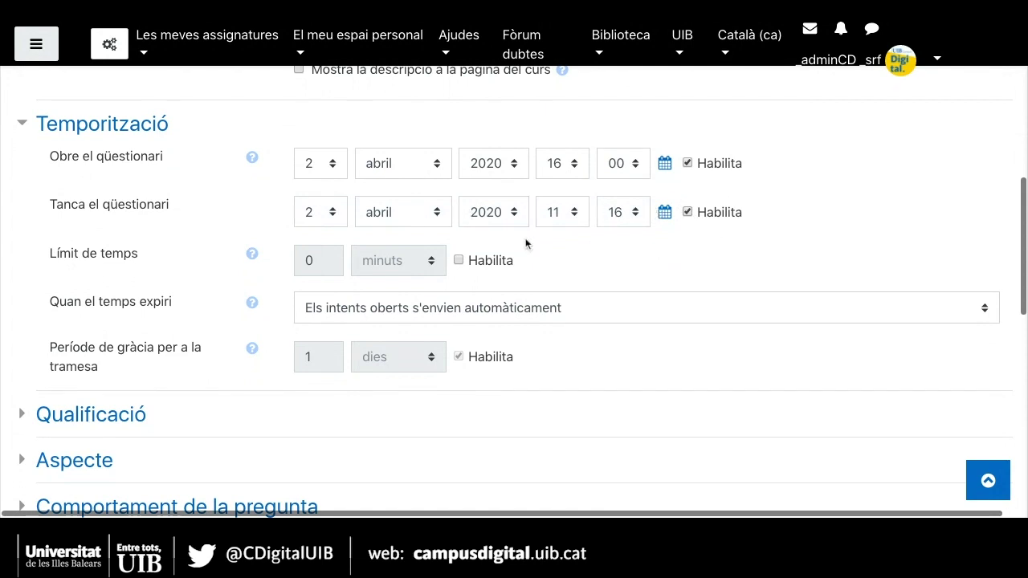
click(577, 214)
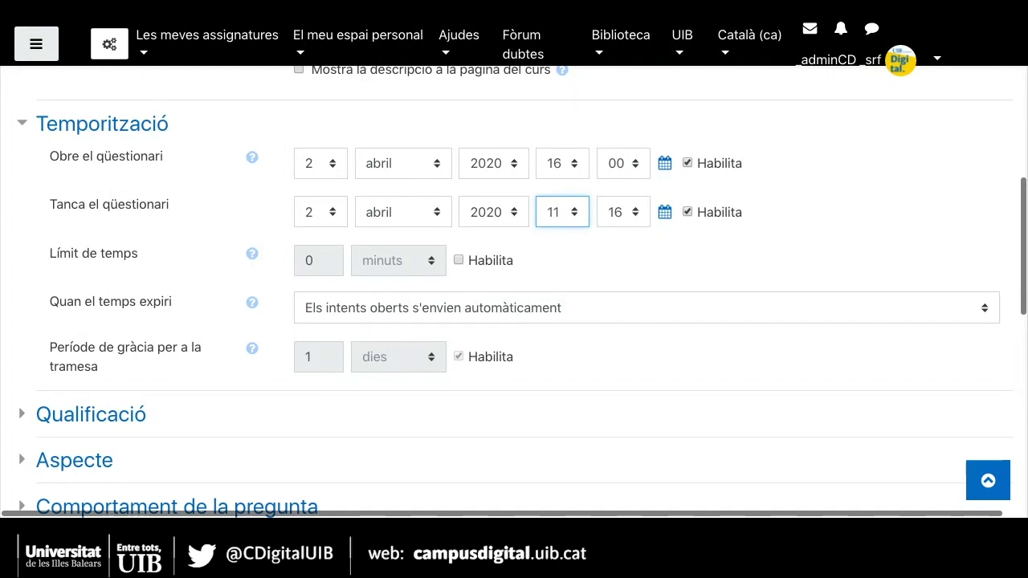
text(18)
text(16)
key(Tab)
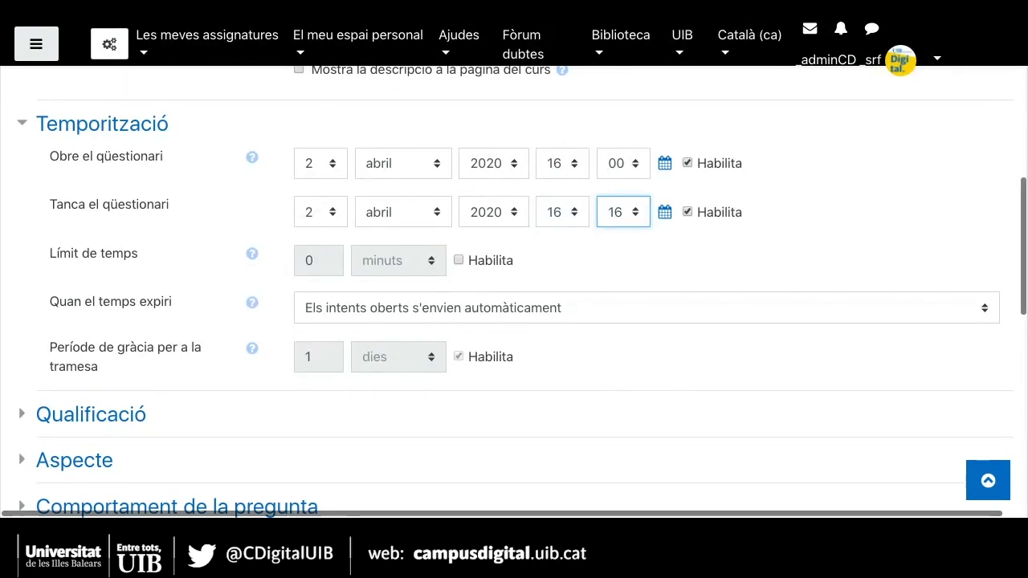
text(30)
Step: Enable the quiz's time limit and set it to 25 minutes
scroll(620, 248, down, 1)
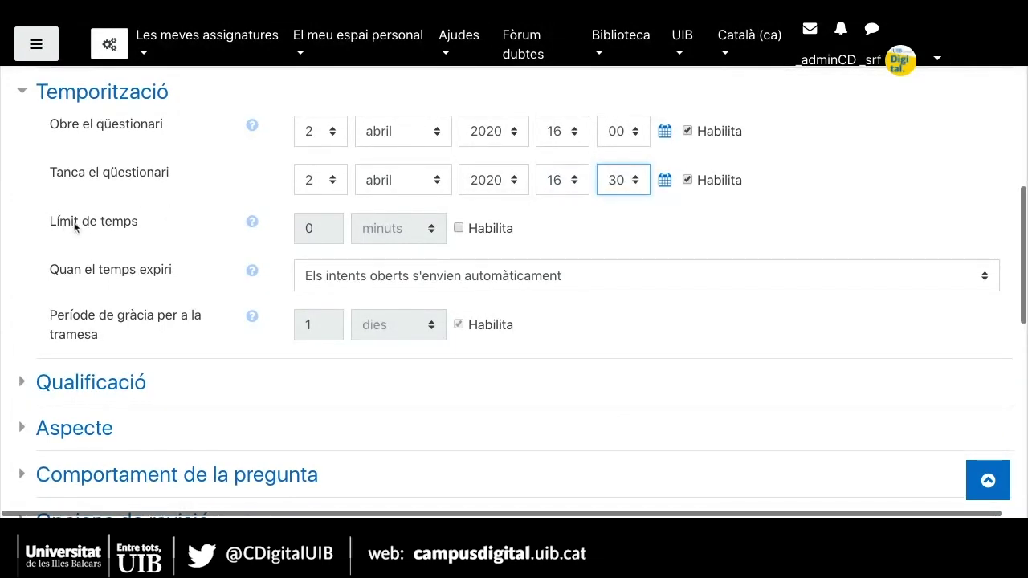
drag(100, 223, 138, 223)
click(146, 224)
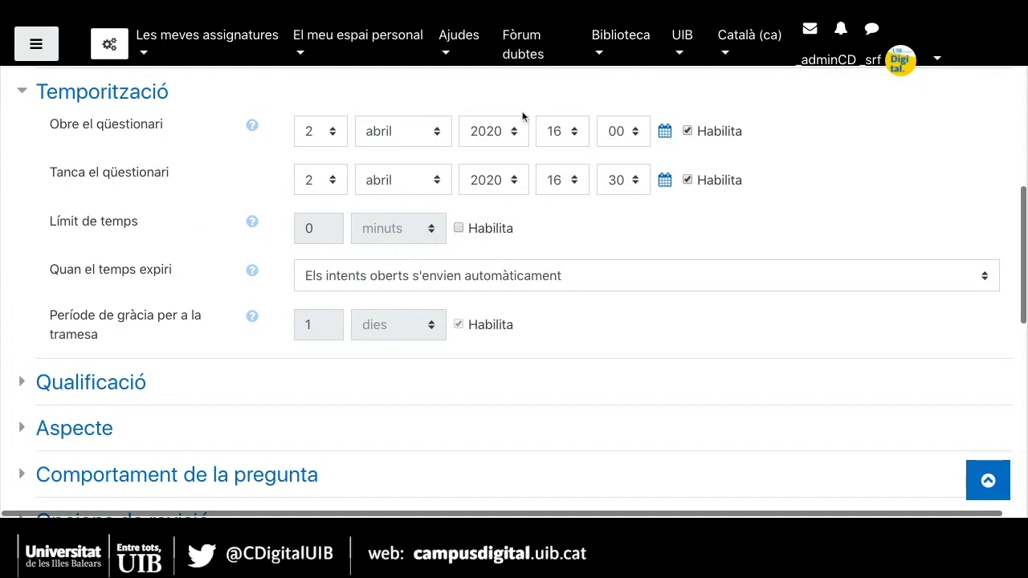
click(458, 229)
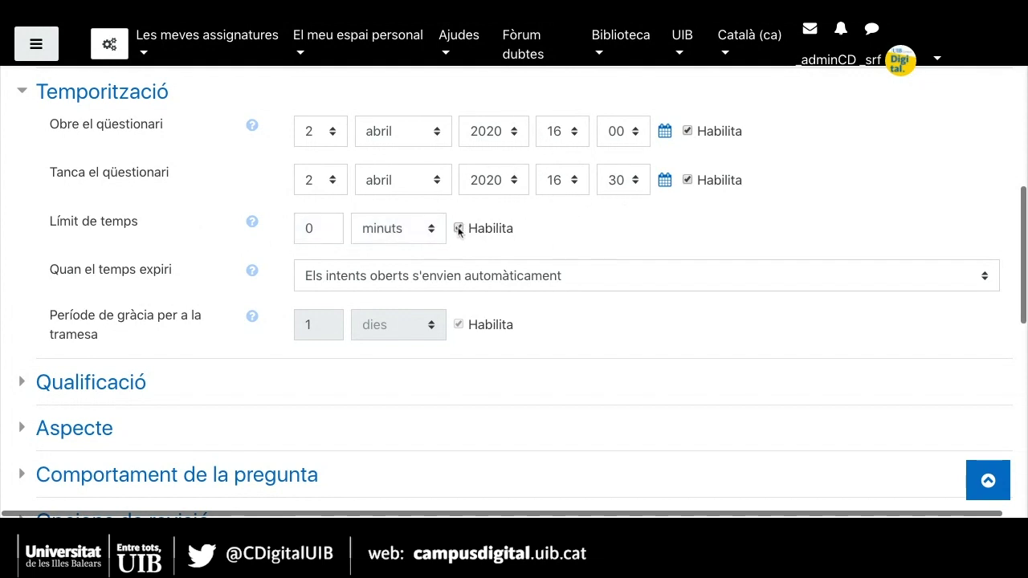
double_click(321, 232)
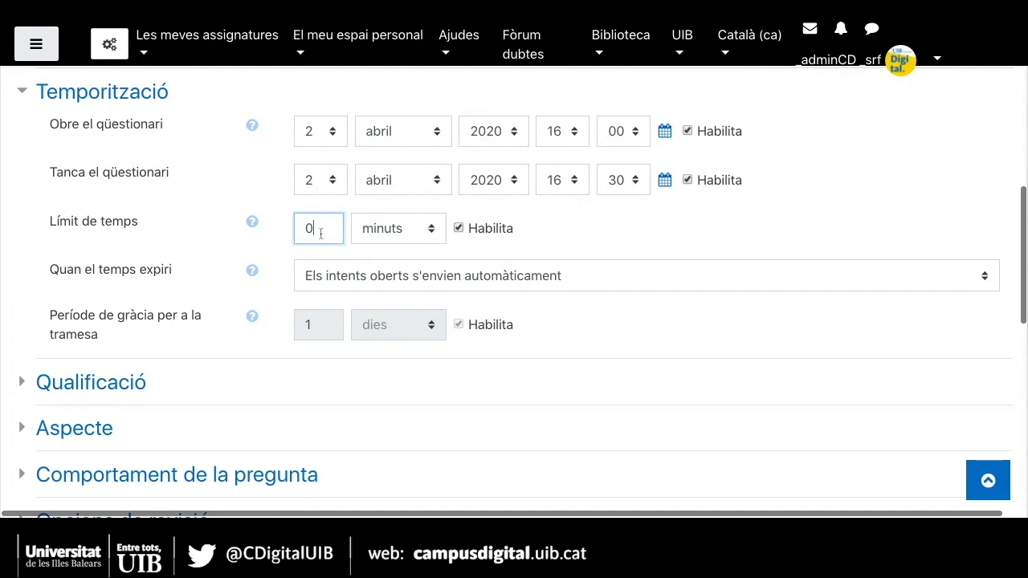
text(25)
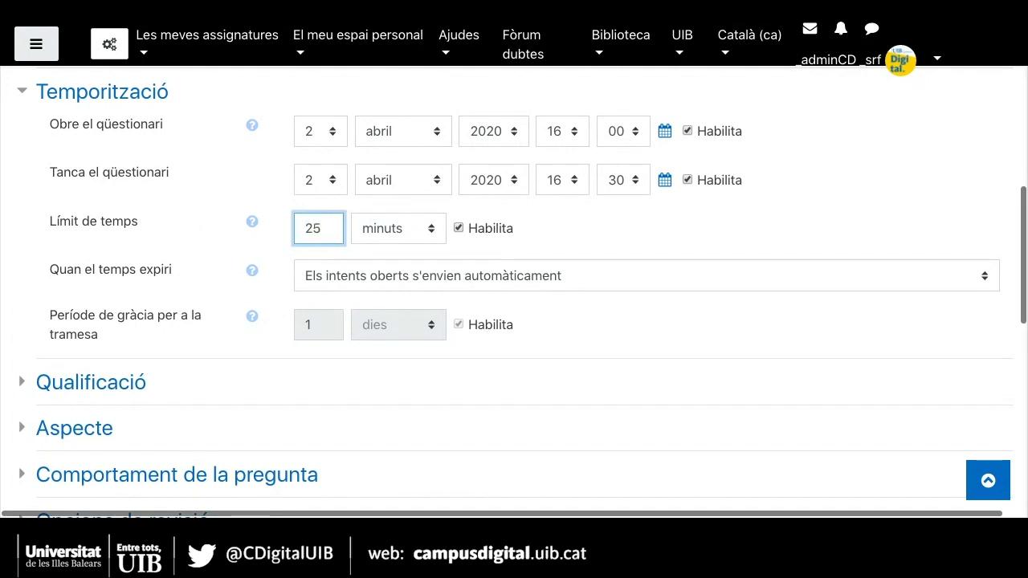
click(570, 234)
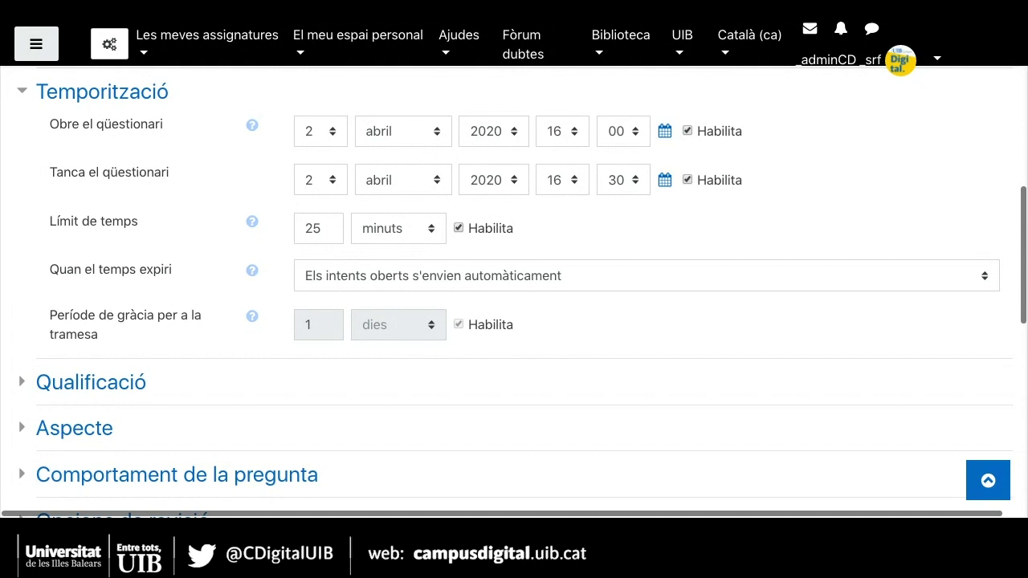
Step: Review the Quan el temps expiri options, keeping Els intents oberts s'envien automàticament
scroll(673, 253, down, 2)
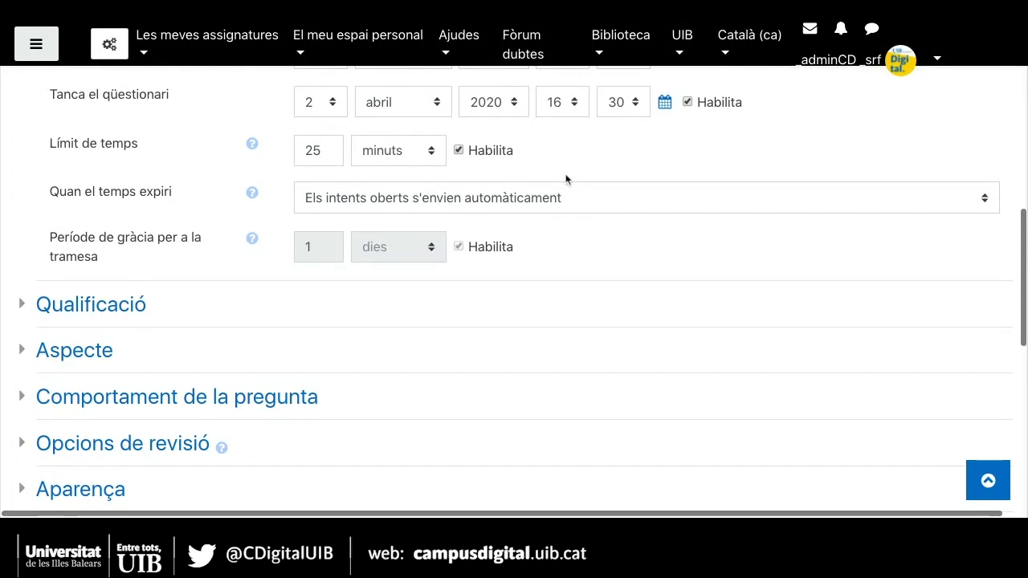
click(586, 193)
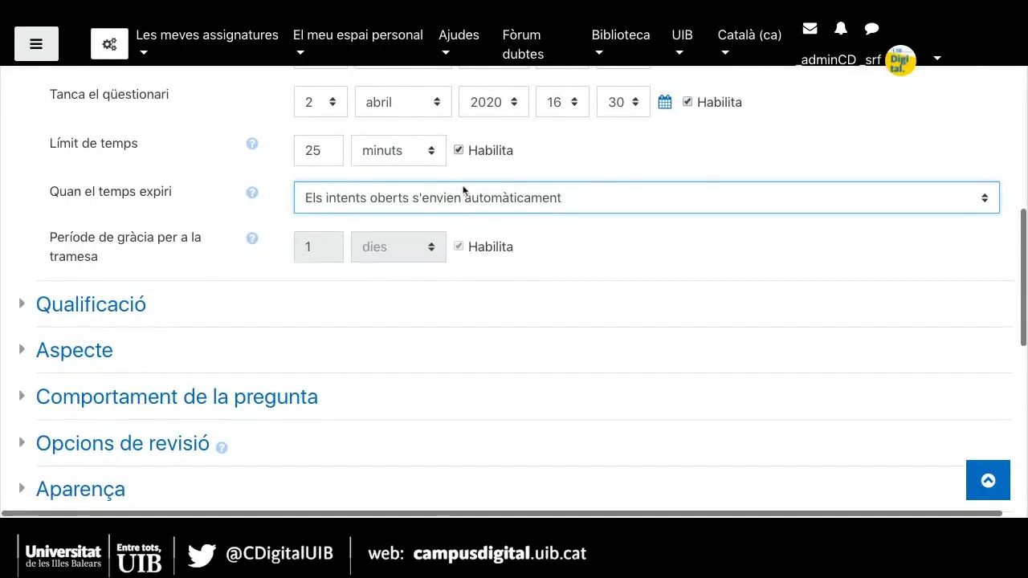
scroll(613, 237, down, 2)
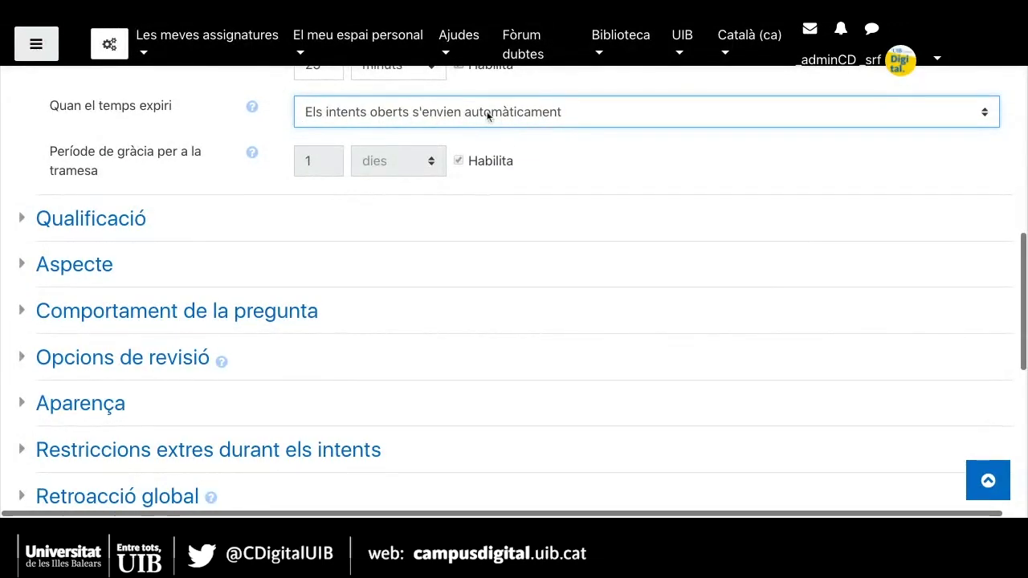
Step: Expand the Qualificació settings and set the quiz's passing grade (Qualificació per aprovar) to 5
click(18, 221)
scroll(555, 292, down, 3)
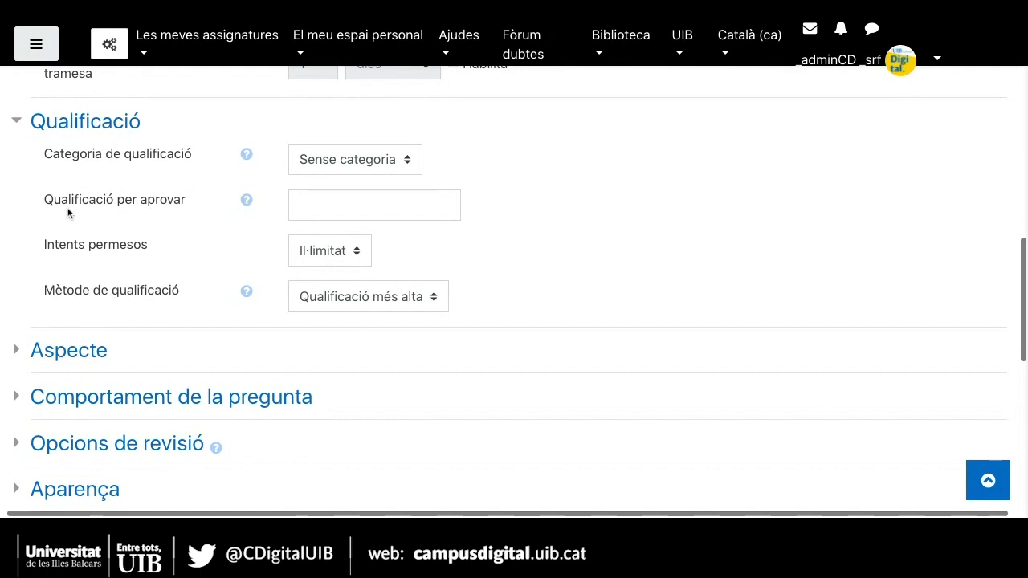
click(308, 206)
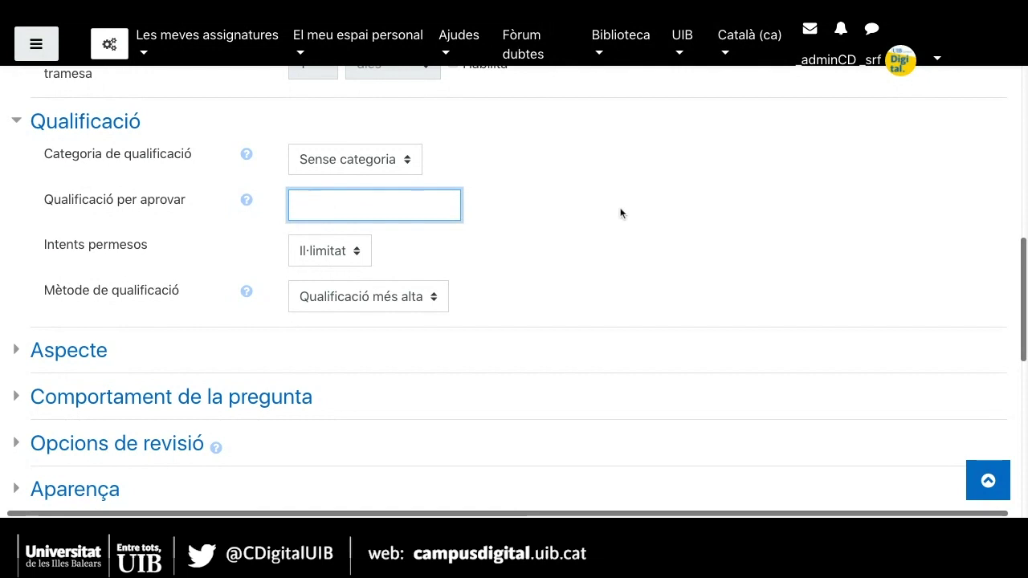
text(5)
click(589, 261)
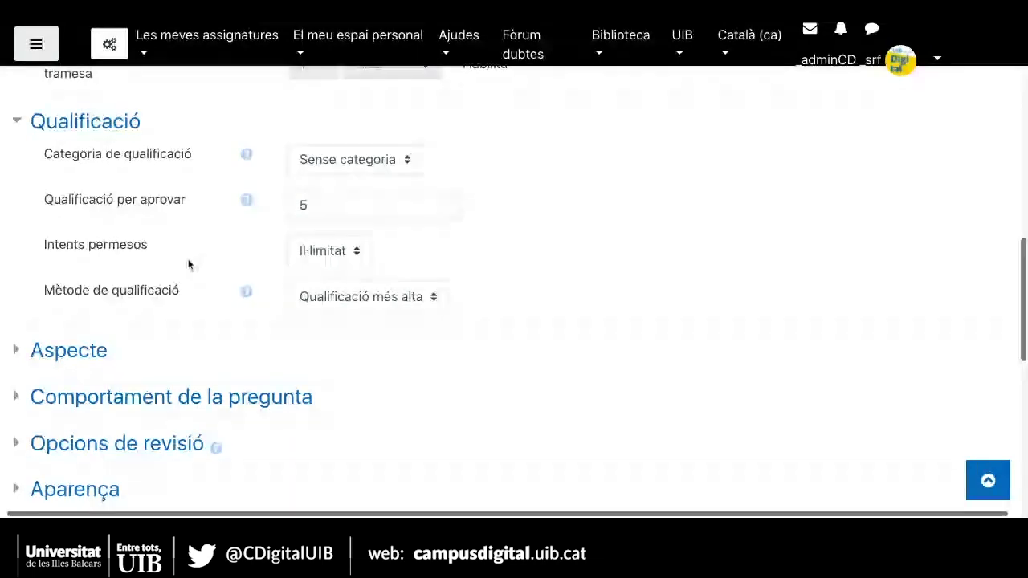
Step: Limit the quiz's allowed attempts (Intents permesos) to 1
scroll(454, 249, down, 1)
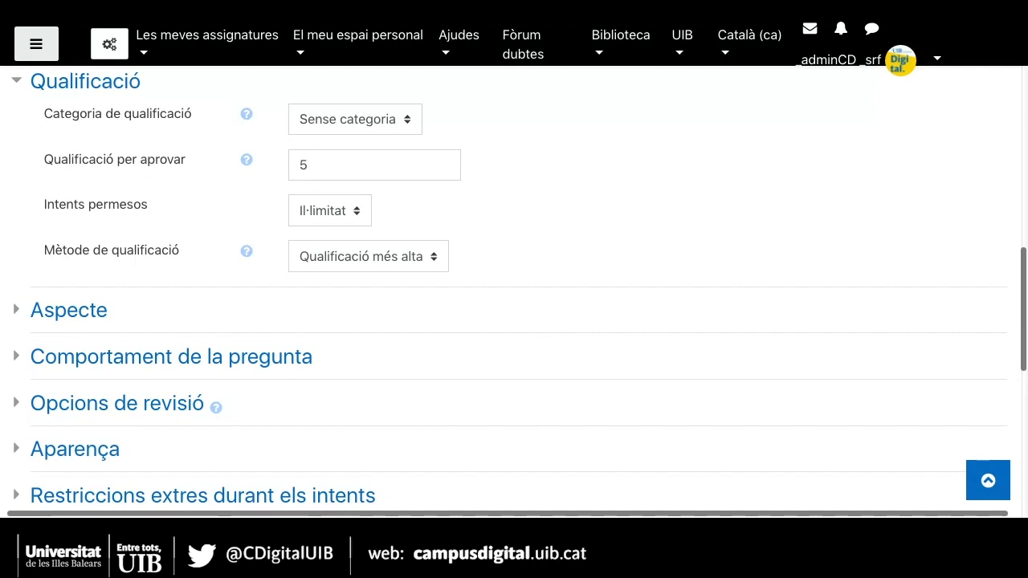
scroll(514, 291, up, 3)
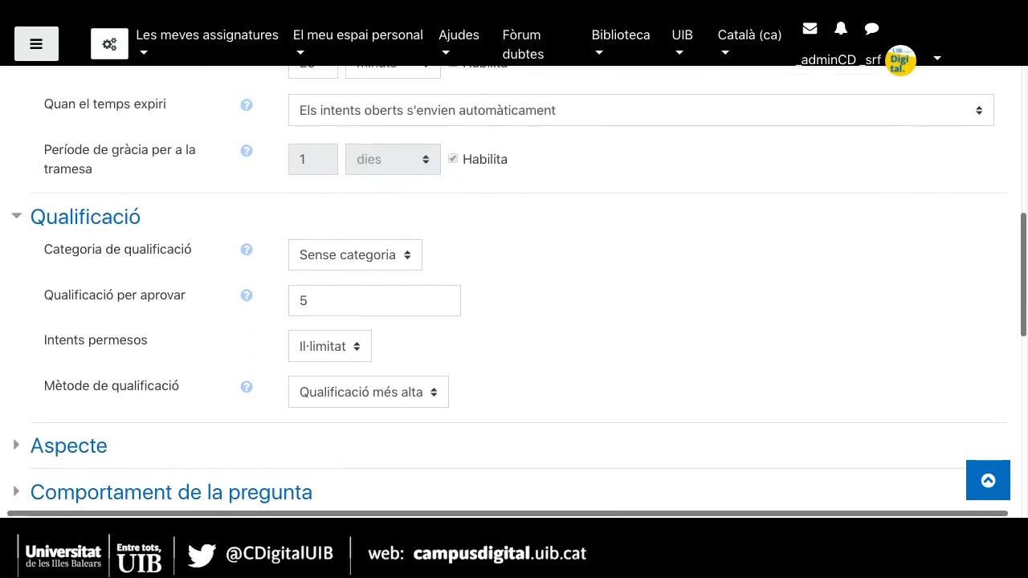
scroll(514, 291, down, 1)
scroll(514, 291, down, 1)
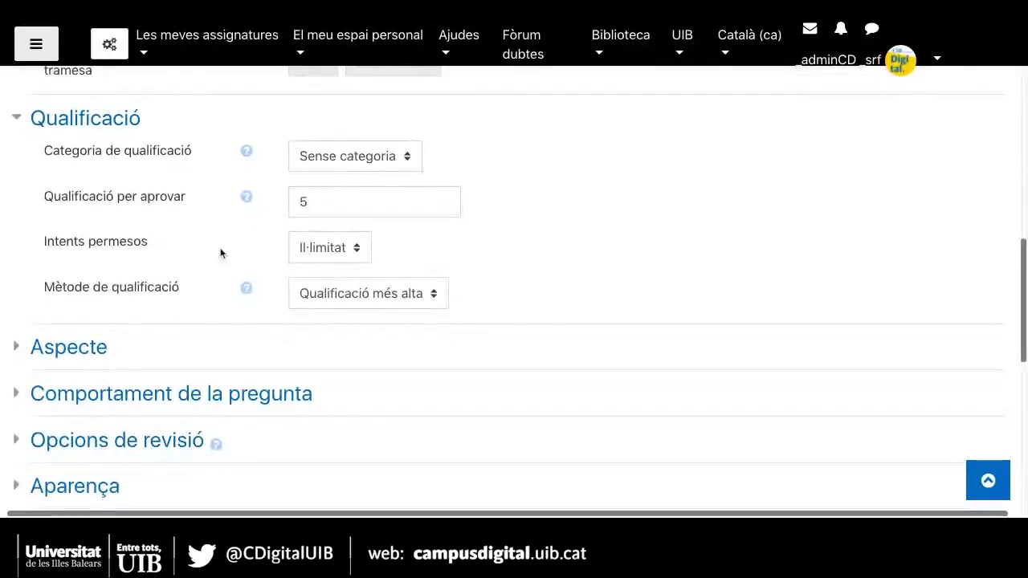
click(344, 251)
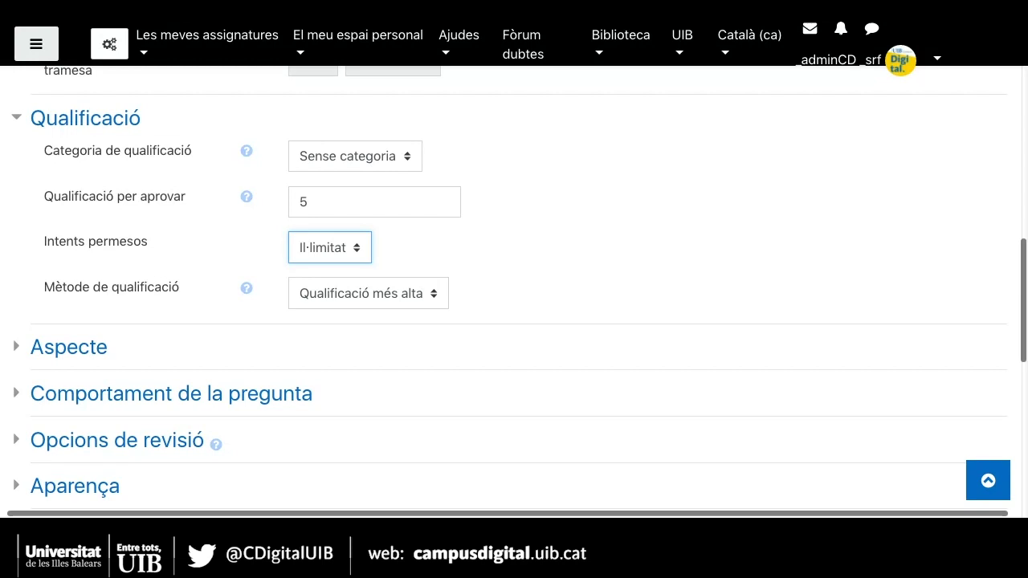
click(342, 268)
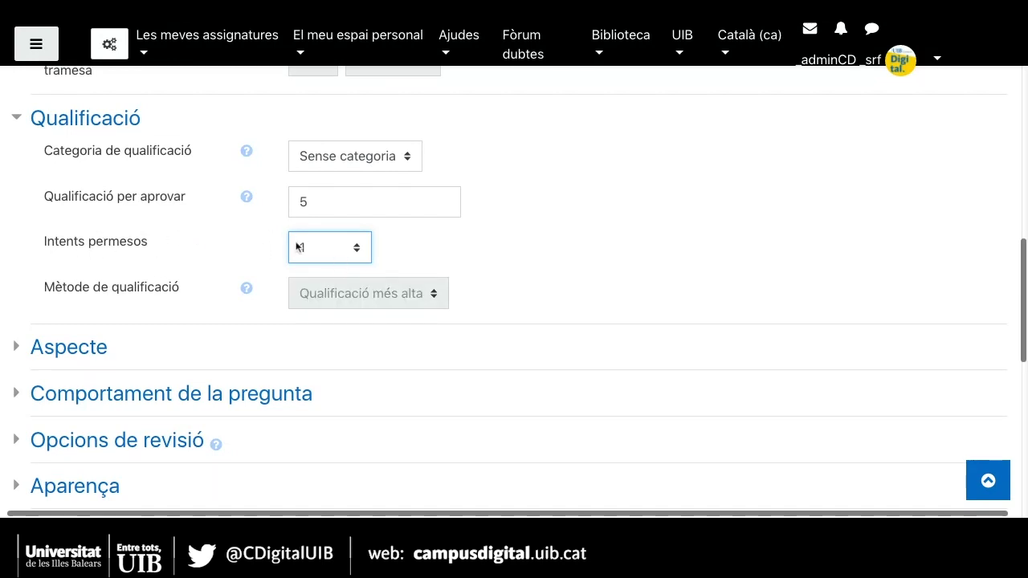
Step: Expand the Aspecte settings with their additional options and review the Pàgina nova choices, keeping Cada pregunta
scroll(443, 265, down, 1)
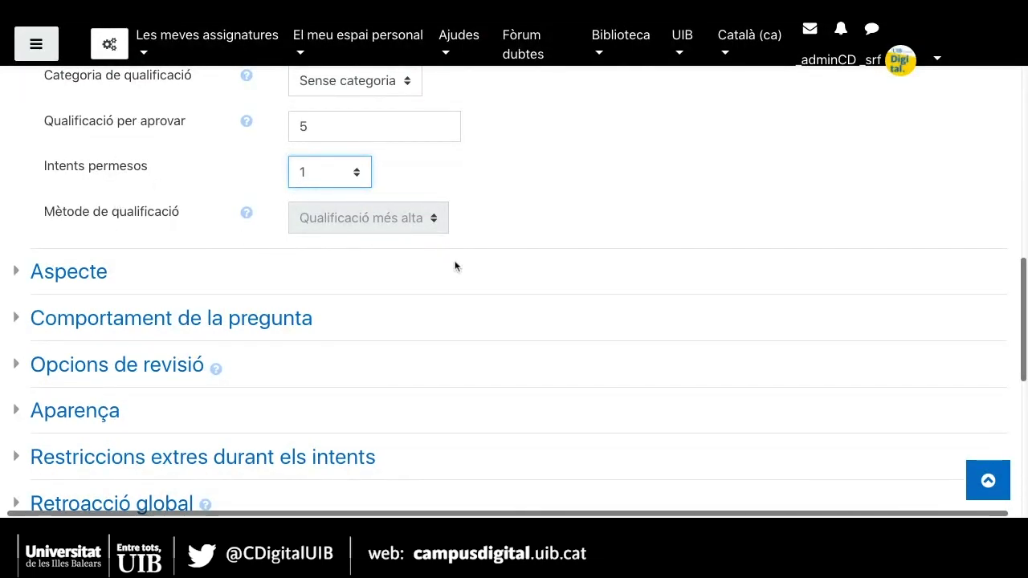
scroll(454, 266, down, 1)
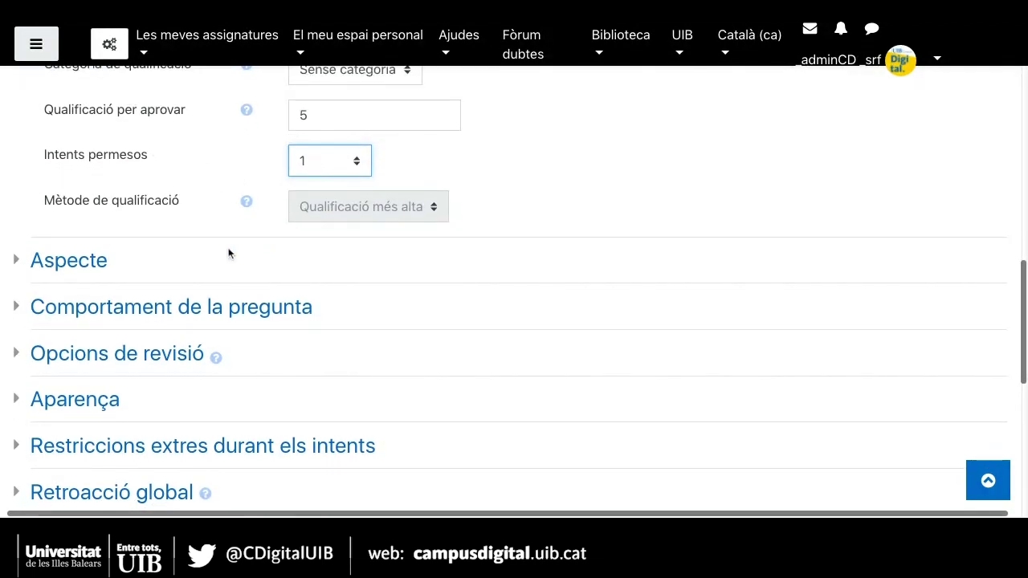
scroll(266, 265, down, 2)
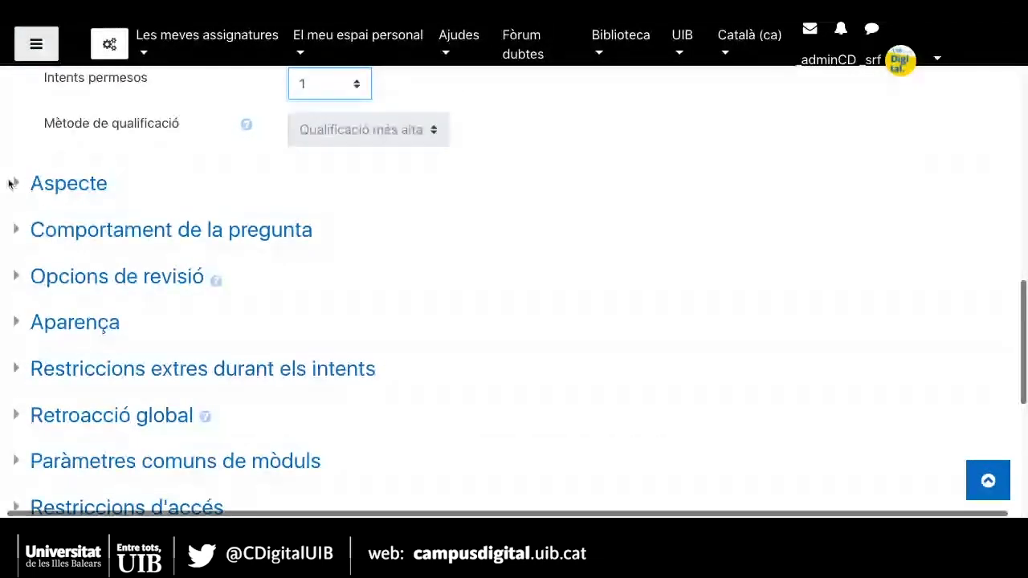
click(16, 183)
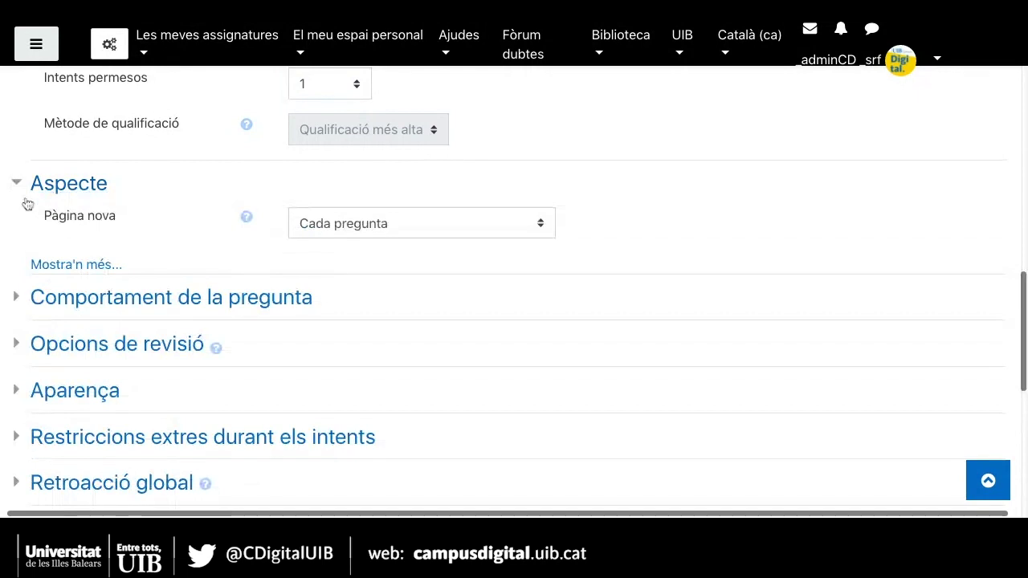
click(80, 266)
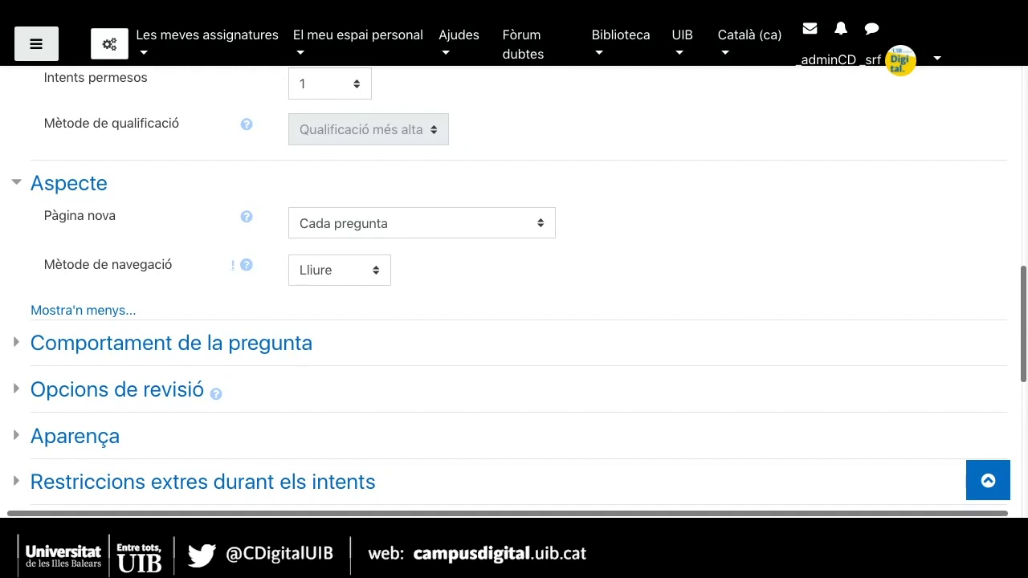
click(422, 223)
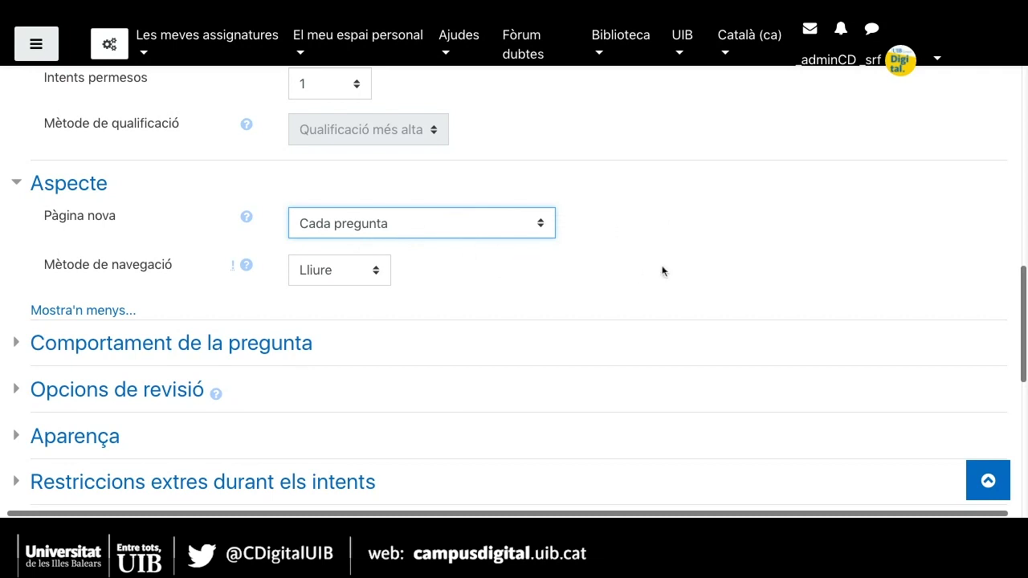
Step: Try the Seqüencial option for Mètode de navegació and return it to Lliure
scroll(662, 270, down, 1)
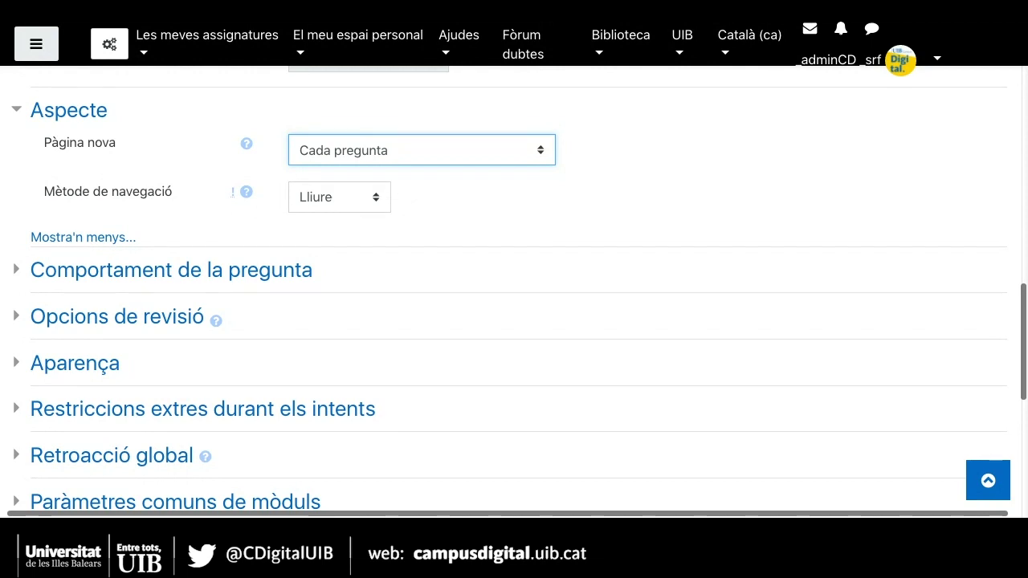
click(339, 197)
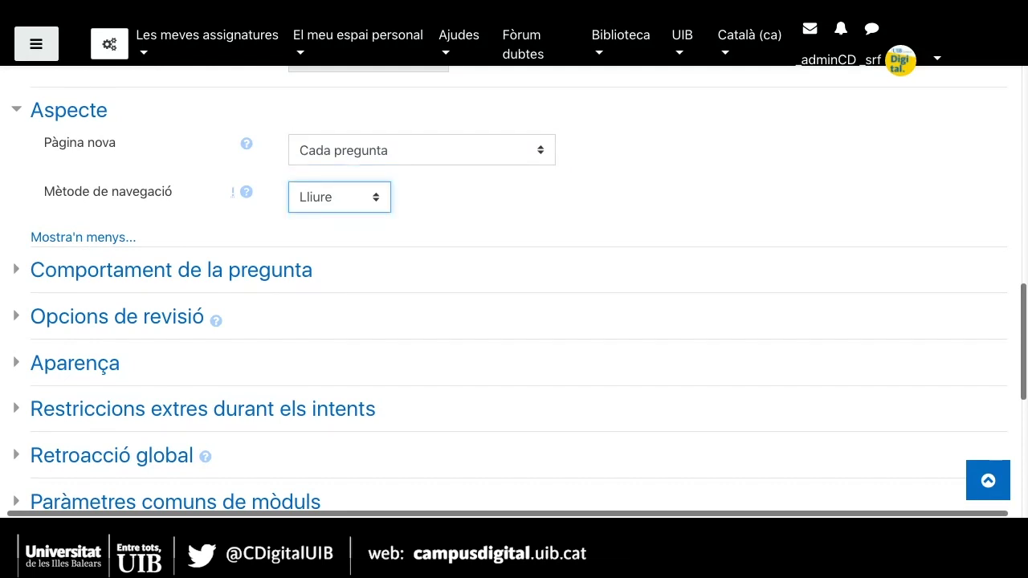
key(Down)
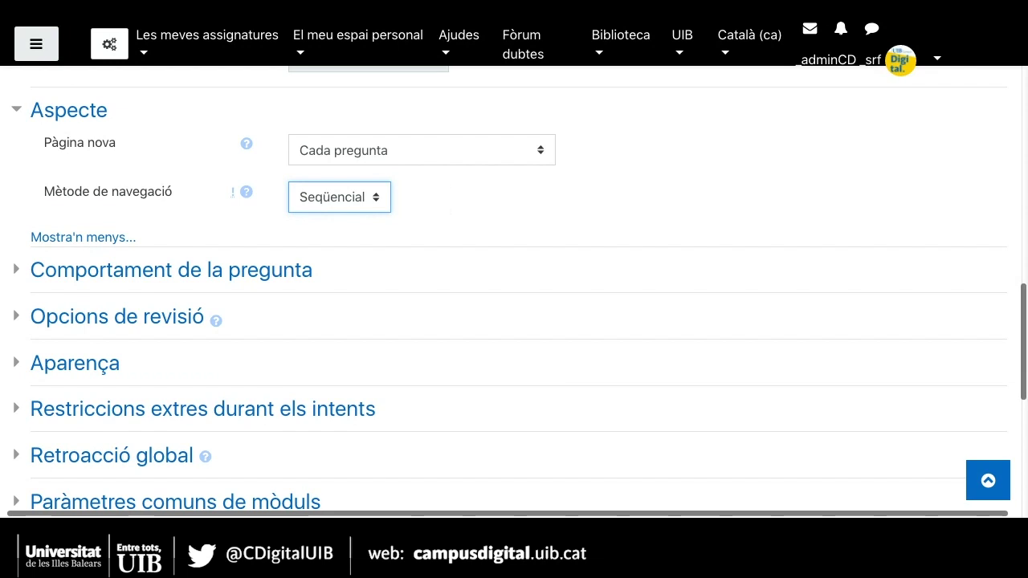
key(Up)
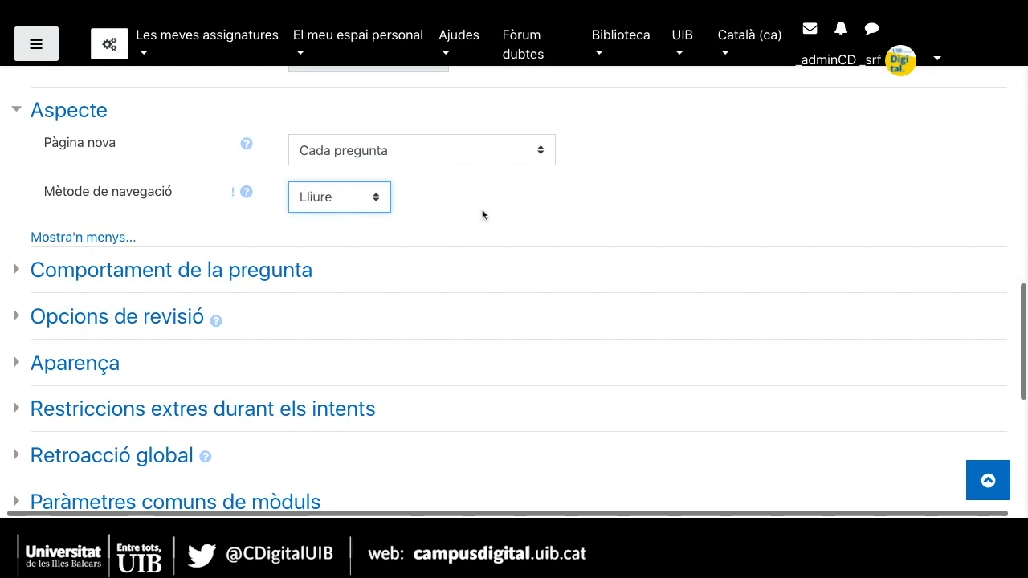
Step: Expand all Comportament de la pregunta settings and review the Com es comporten les preguntes choices, keeping Retroacció diferida
scroll(483, 212, down, 3)
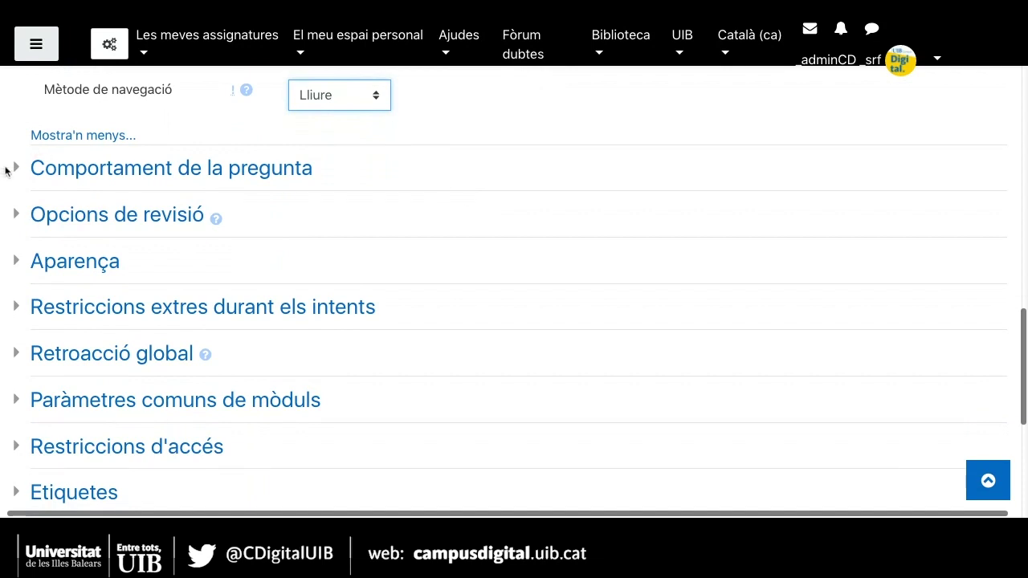
click(20, 171)
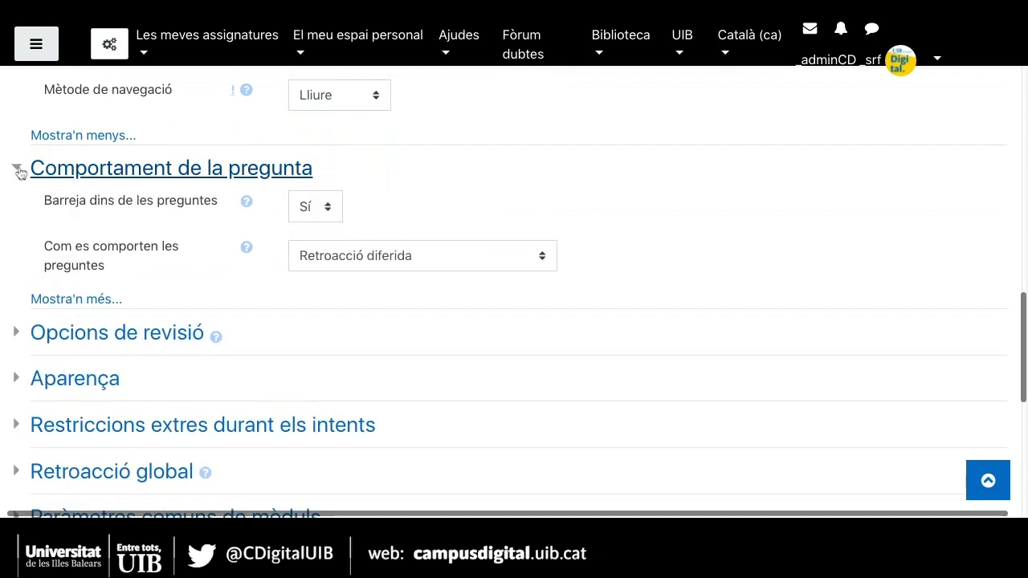
click(74, 299)
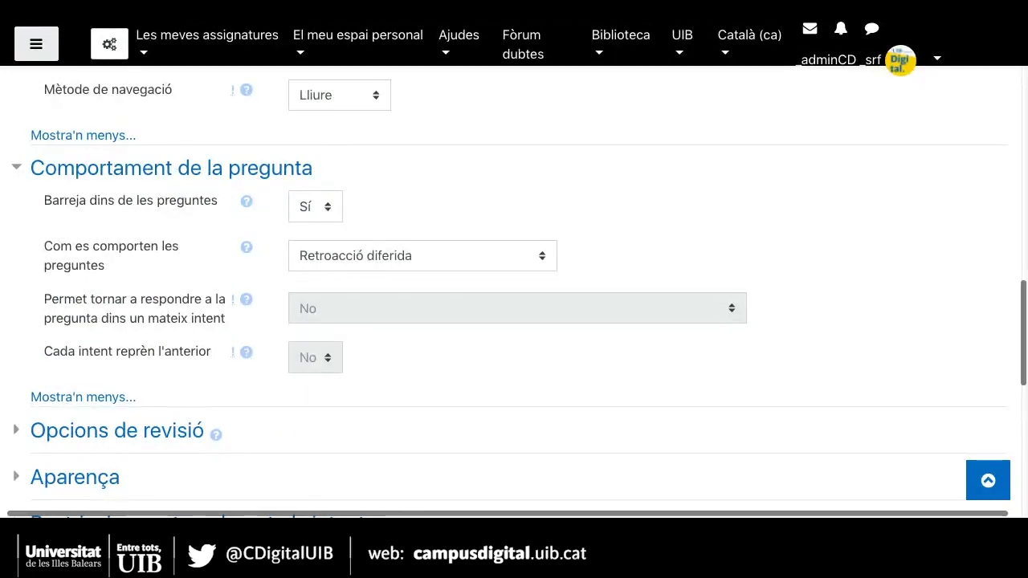
scroll(266, 289, down, 1)
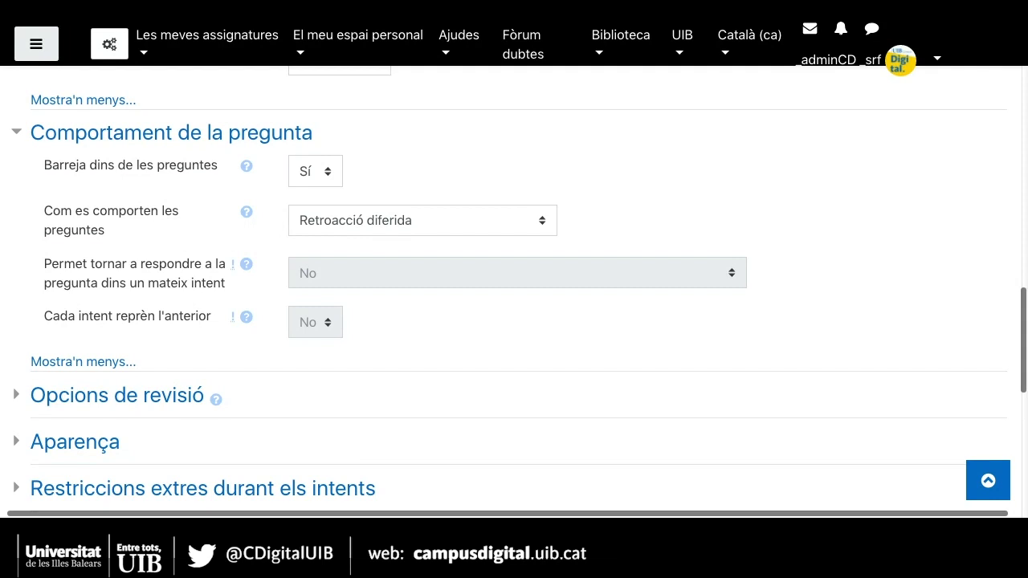
click(423, 220)
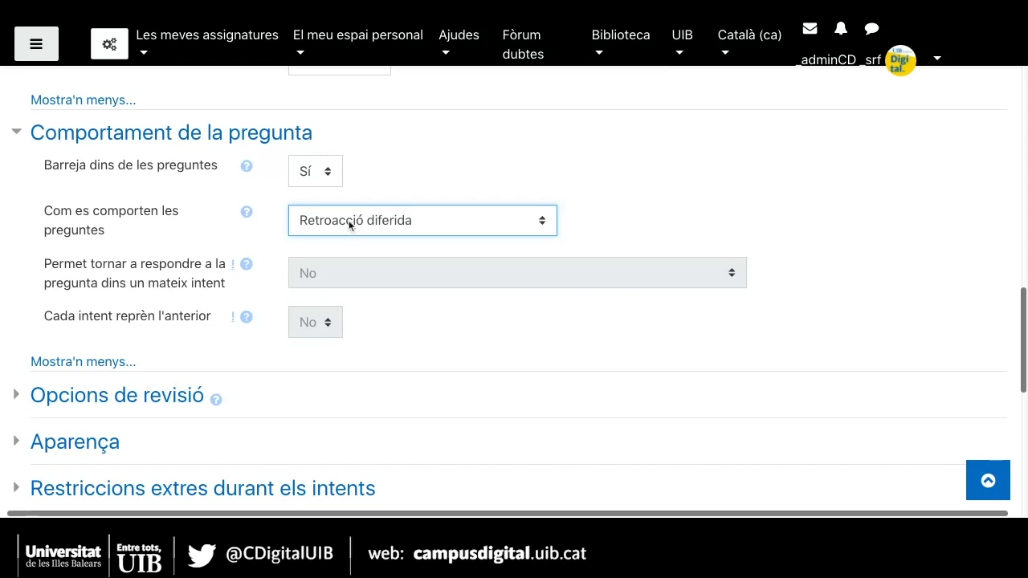
Step: Expand the Opcions de revisió settings and examine what students can review during and after each attempt and once the quiz closes
scroll(662, 249, down, 2)
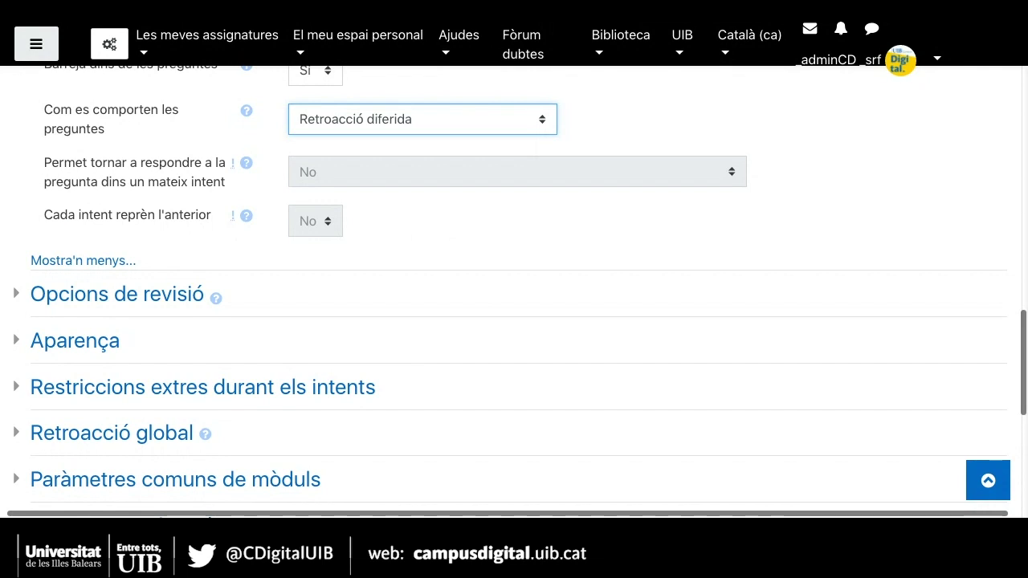
scroll(458, 305, down, 2)
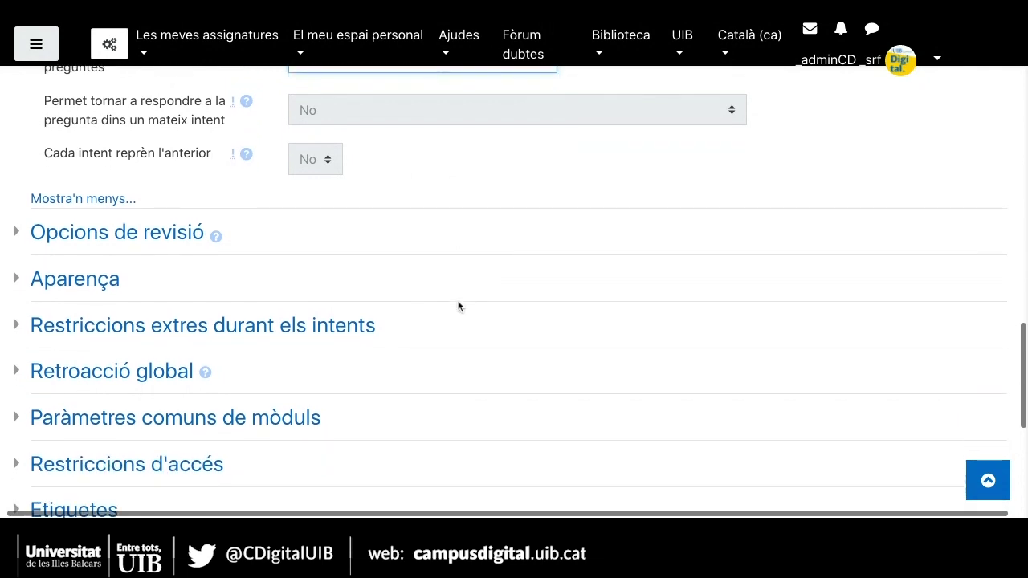
scroll(458, 305, up, 3)
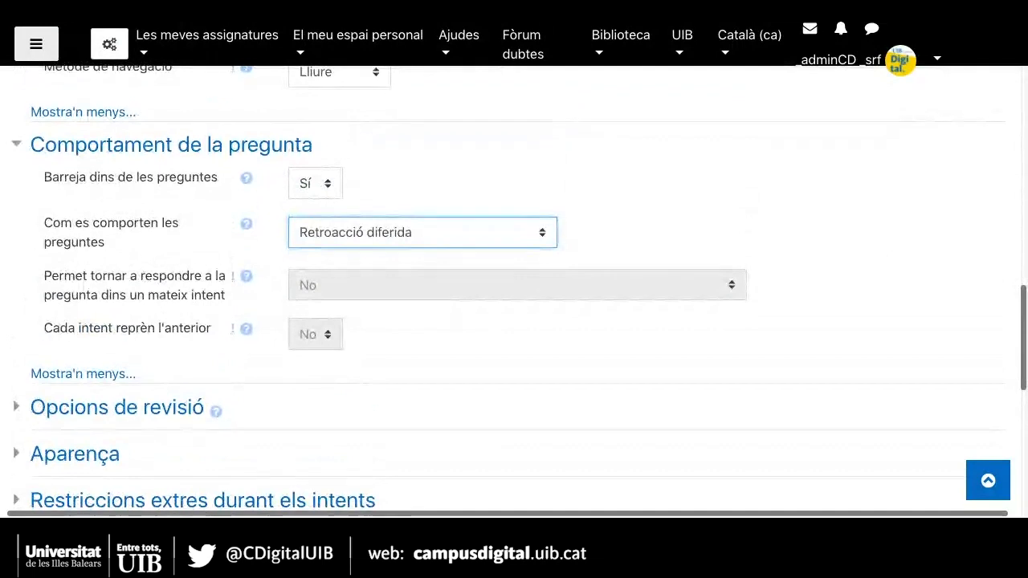
scroll(458, 306, down, 1)
scroll(514, 292, down, 1)
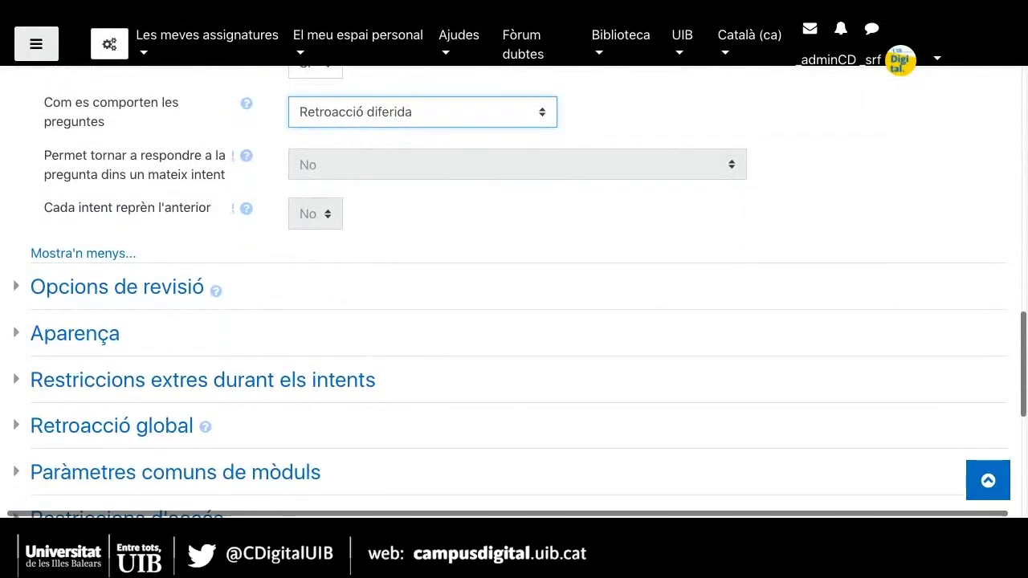
scroll(452, 259, up, 1)
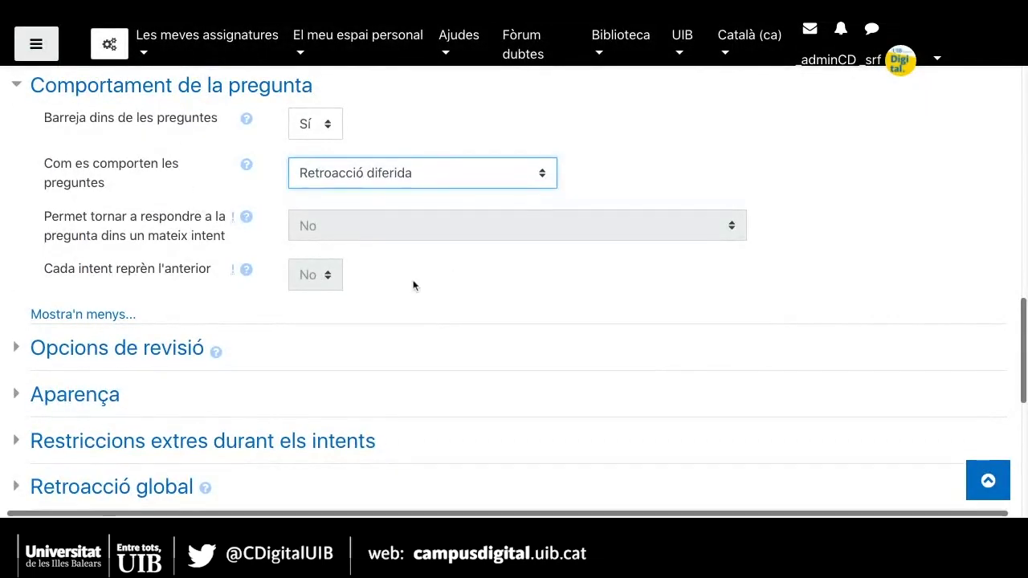
scroll(459, 297, down, 2)
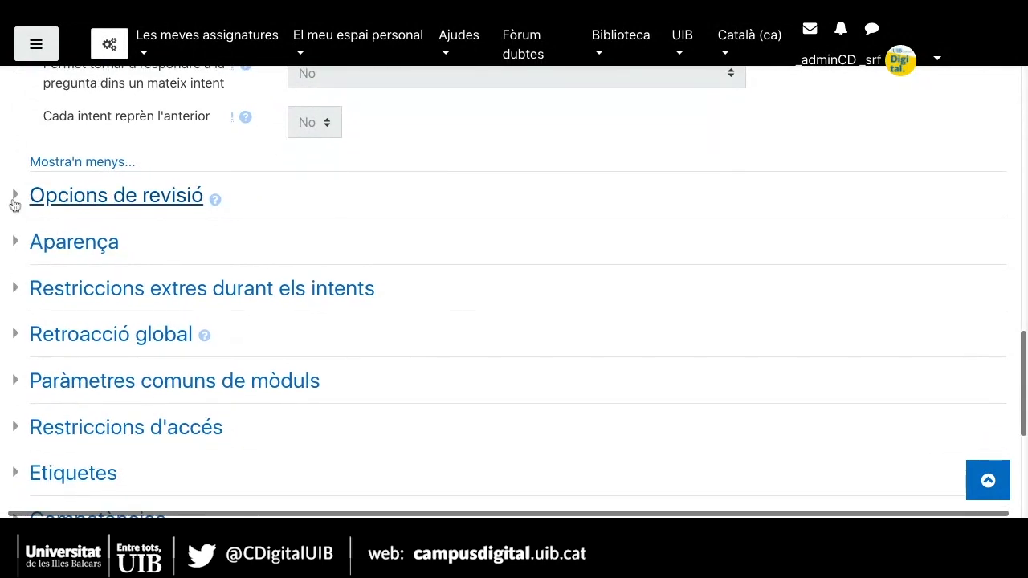
click(14, 201)
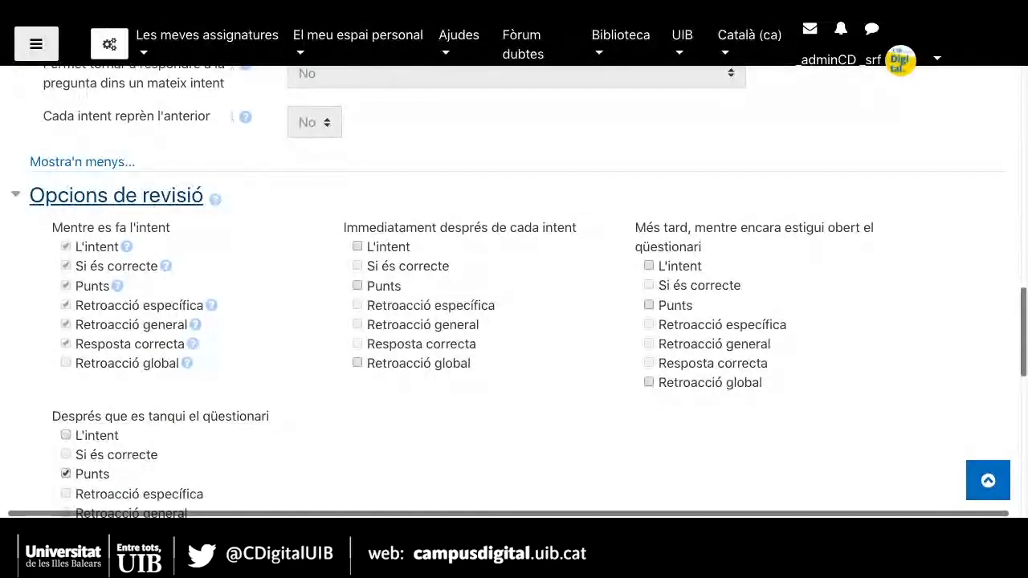
scroll(116, 195, down, 1)
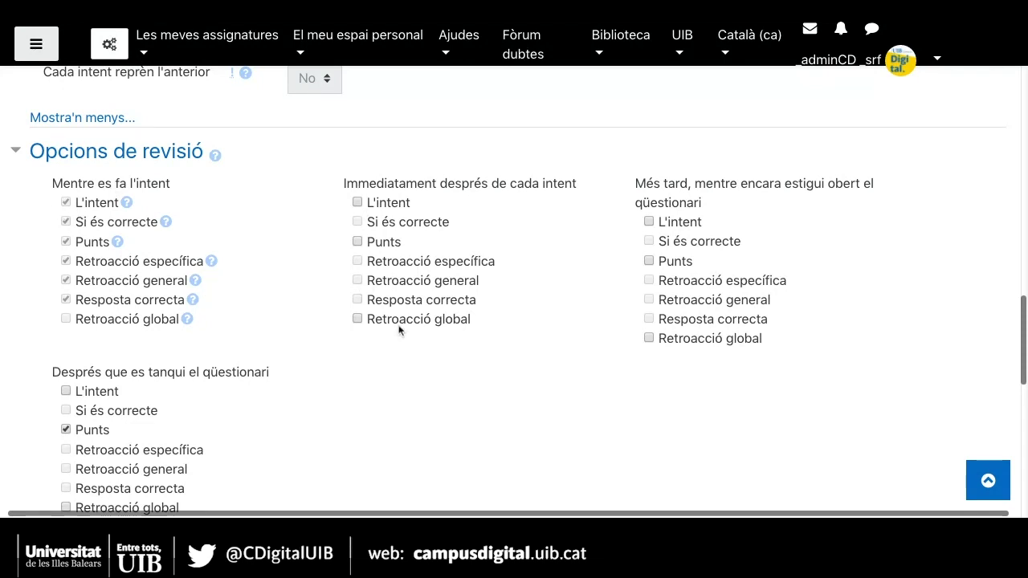
scroll(317, 443, down, 1)
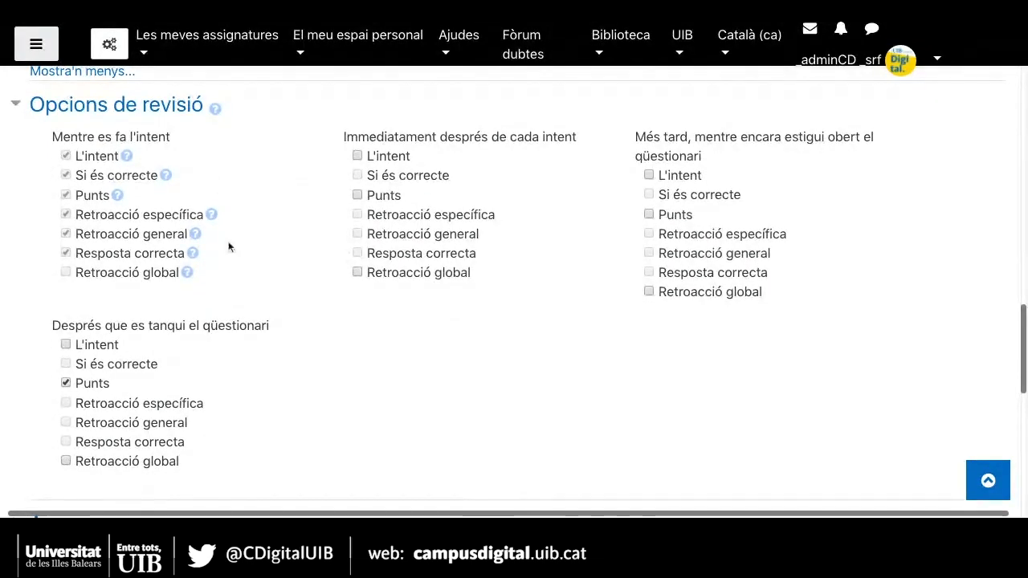
Step: Enable Punts for students immediately after each attempt and also later while the quiz is still open
scroll(246, 265, up, 1)
scroll(237, 264, up, 1)
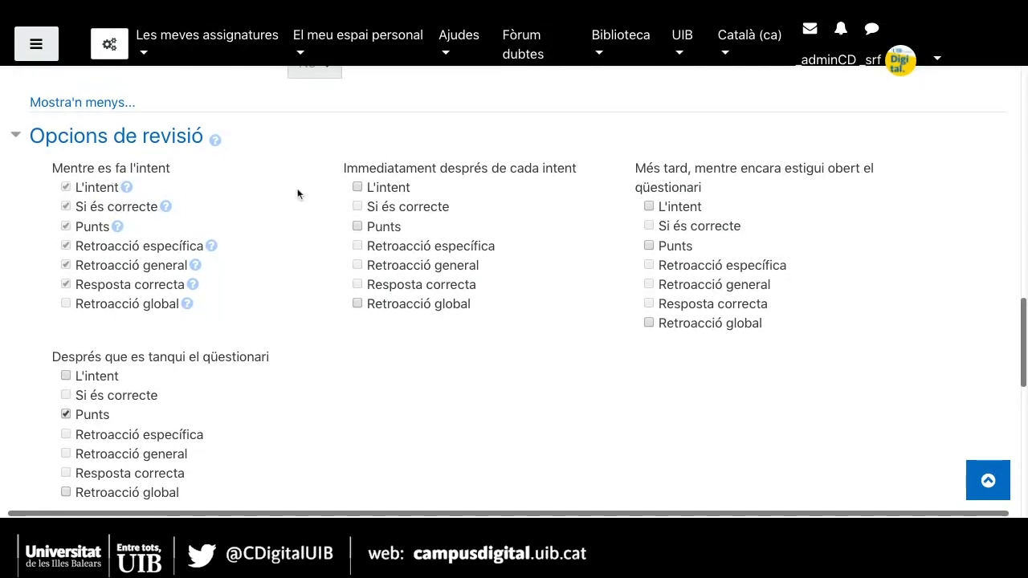
scroll(297, 193, up, 1)
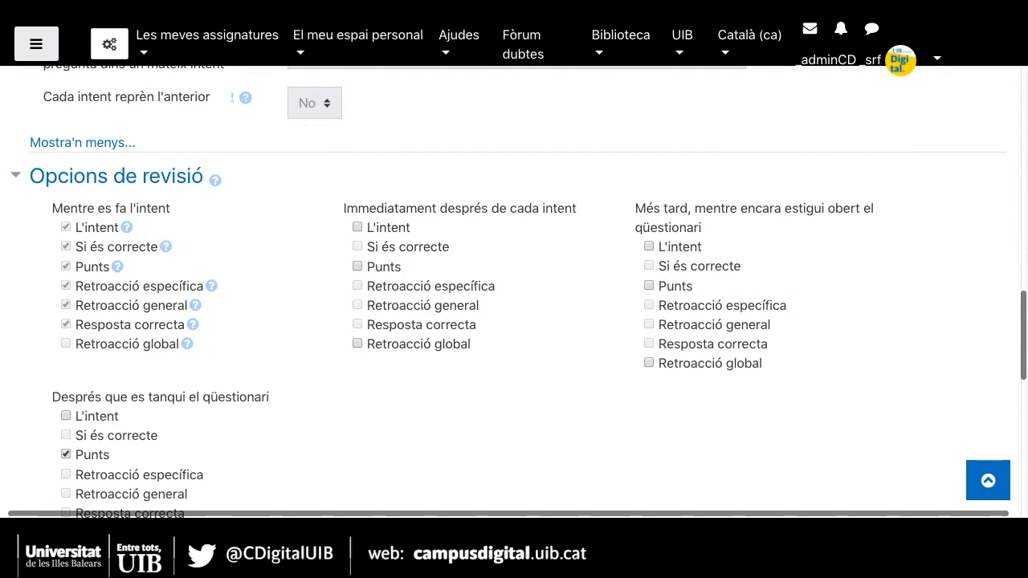
click(358, 266)
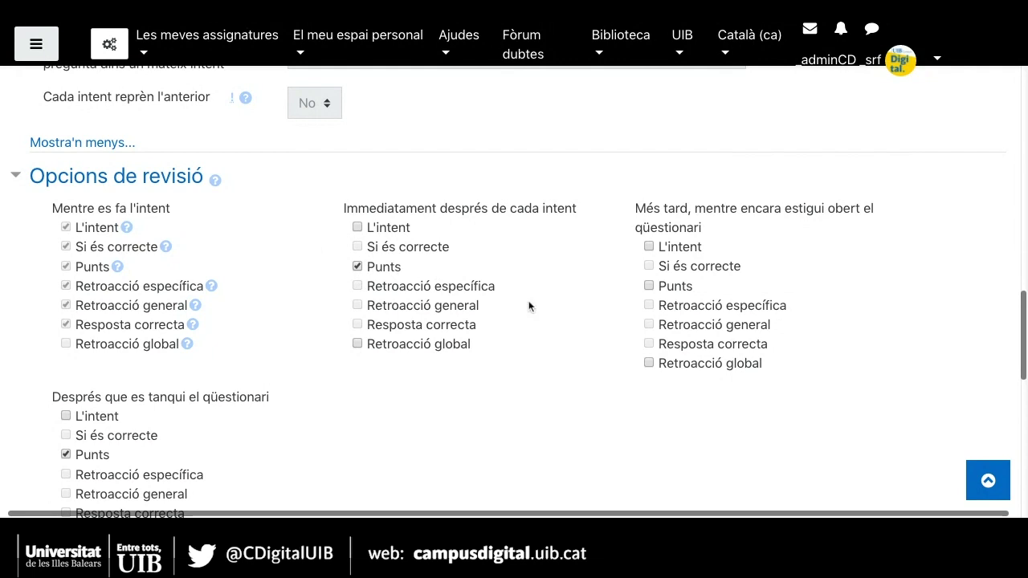
scroll(529, 302, up, 1)
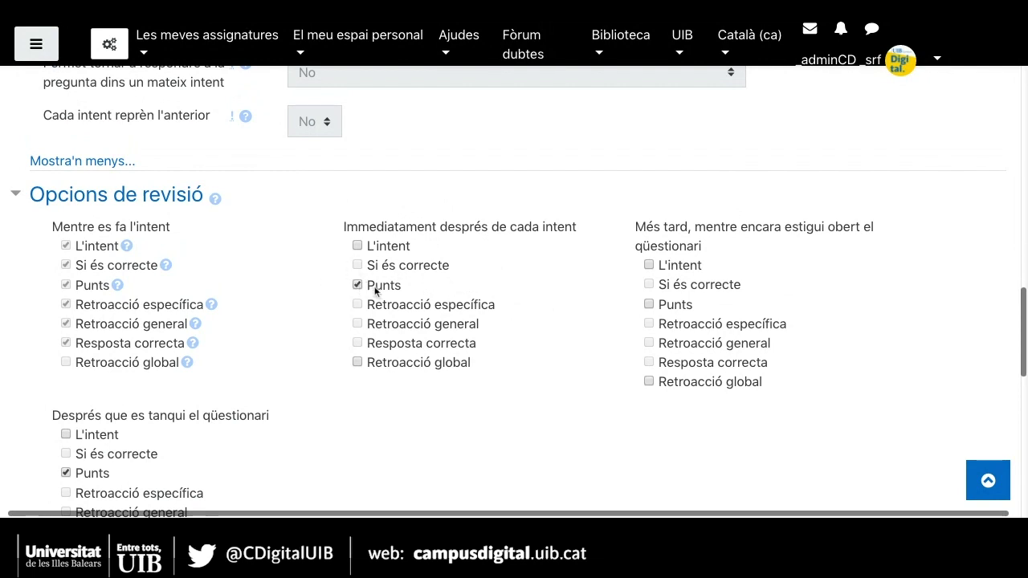
scroll(464, 286, down, 1)
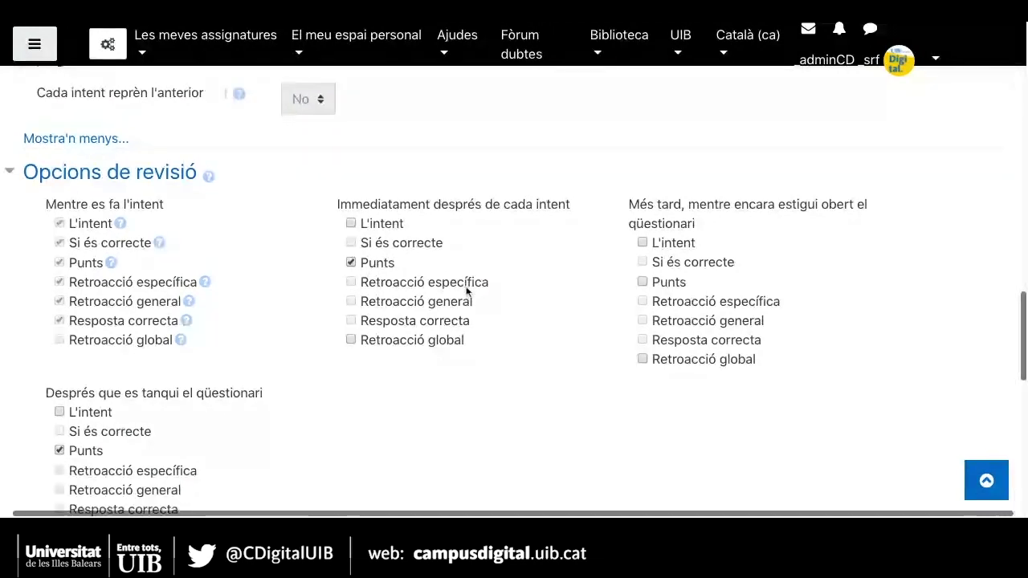
scroll(467, 293, down, 2)
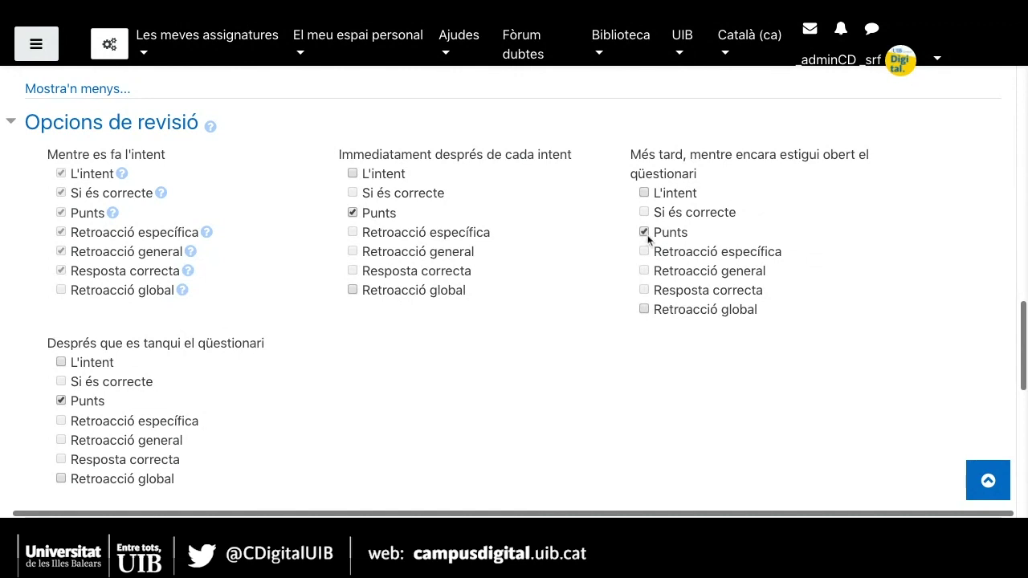
scroll(585, 299, down, 2)
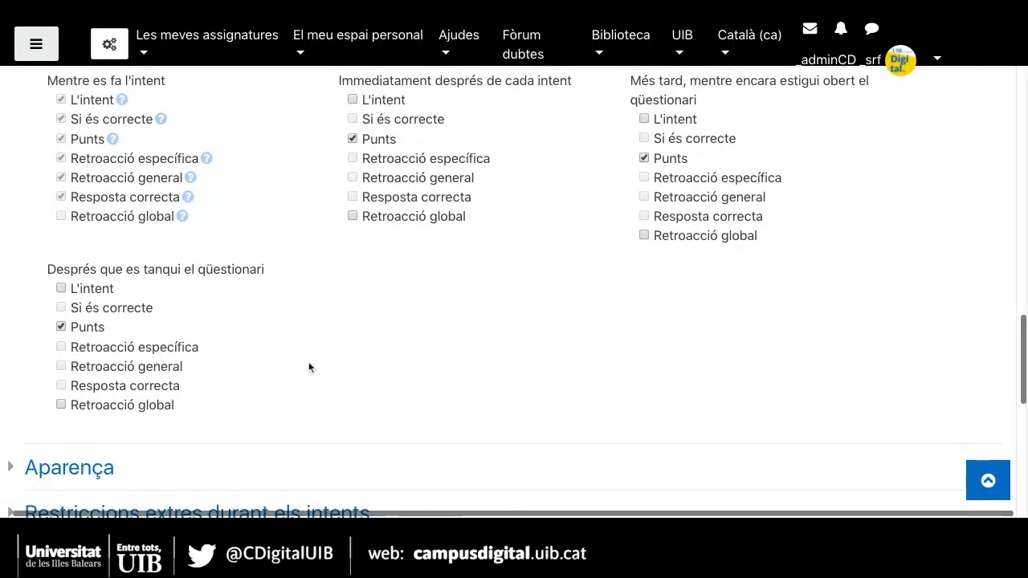
scroll(310, 365, up, 2)
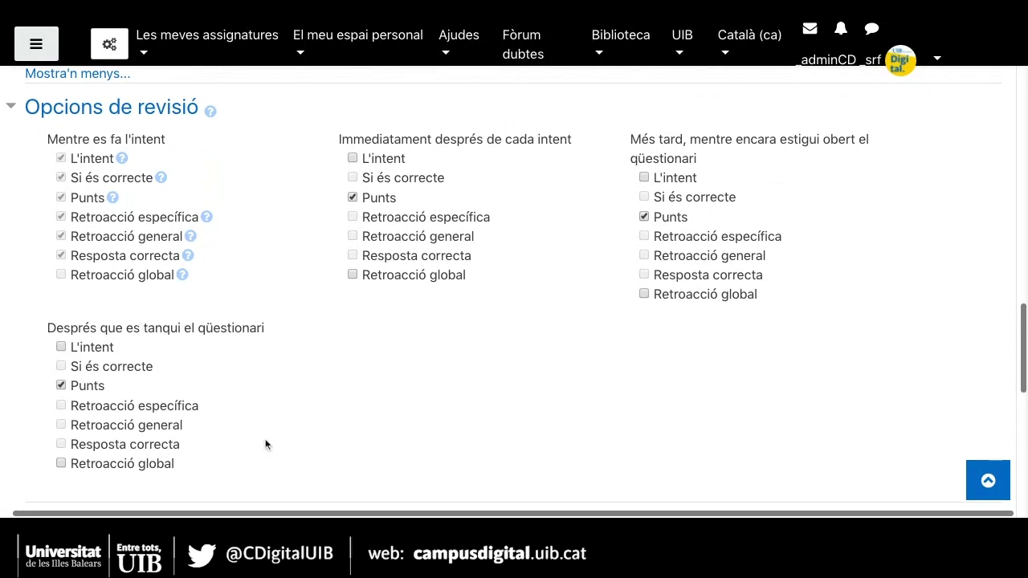
scroll(266, 443, down, 2)
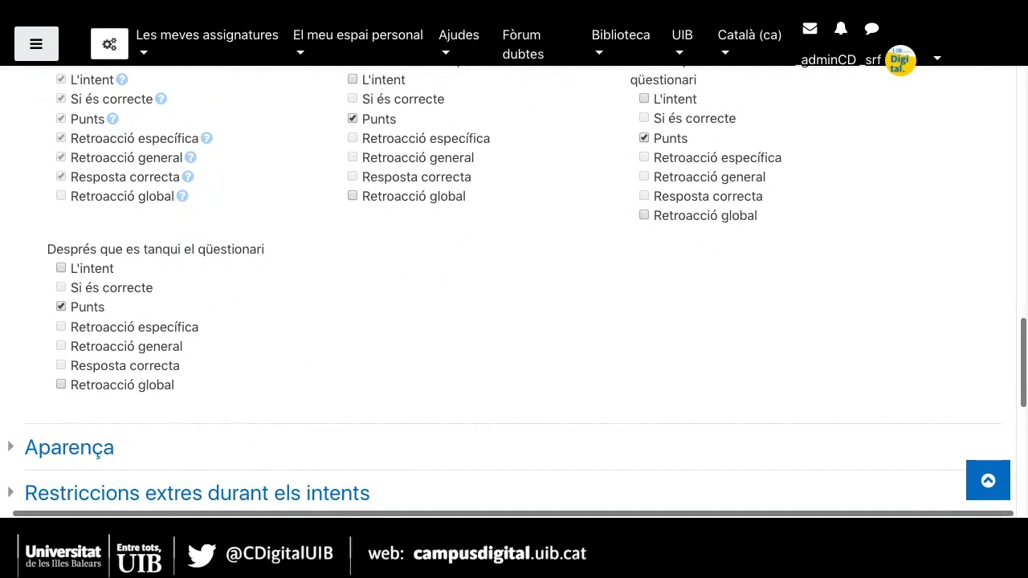
scroll(351, 323, up, 1)
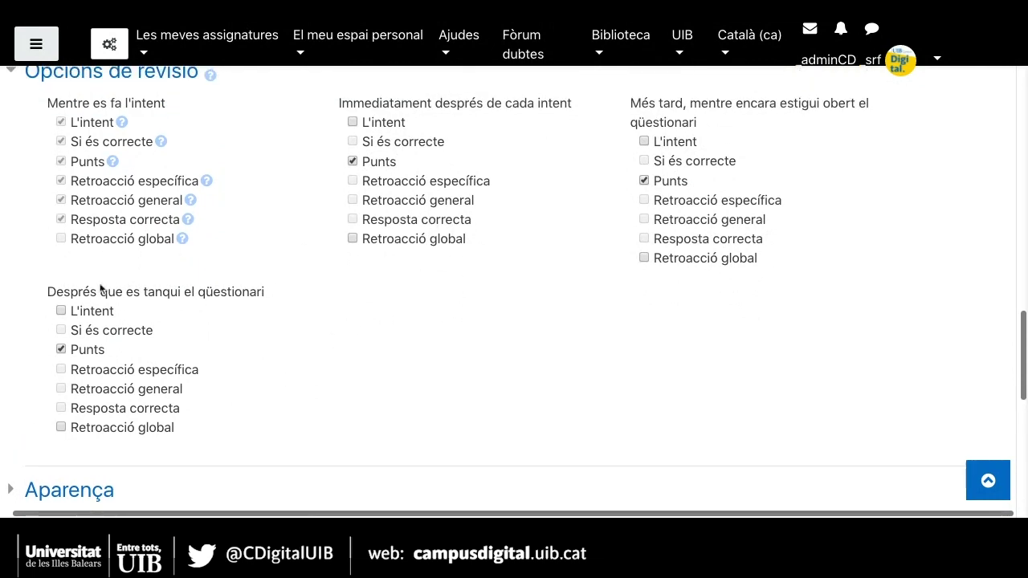
scroll(539, 256, down, 2)
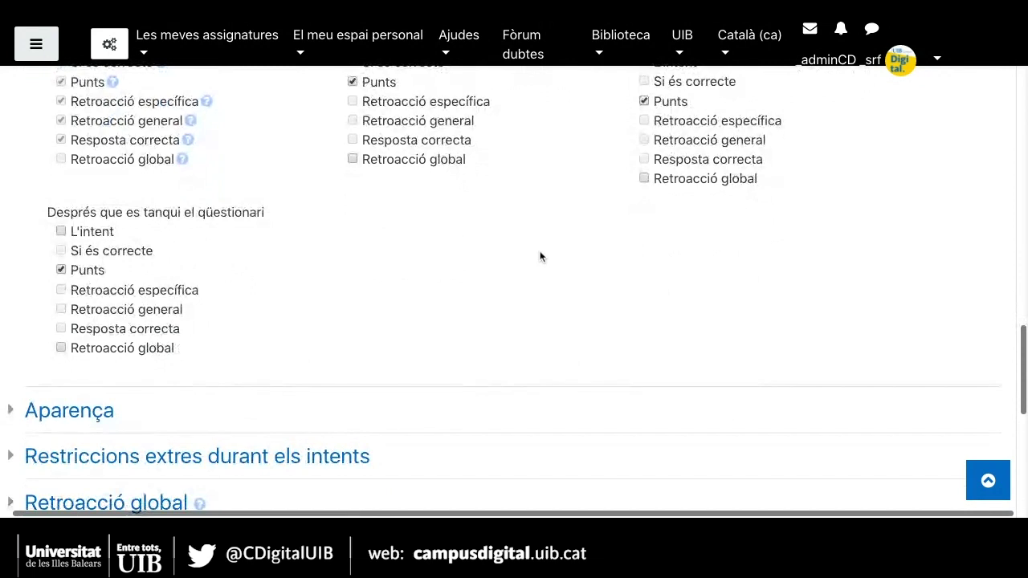
Step: Examine the Aparença settings, including the additional options, and collapse the section again
scroll(540, 256, down, 1)
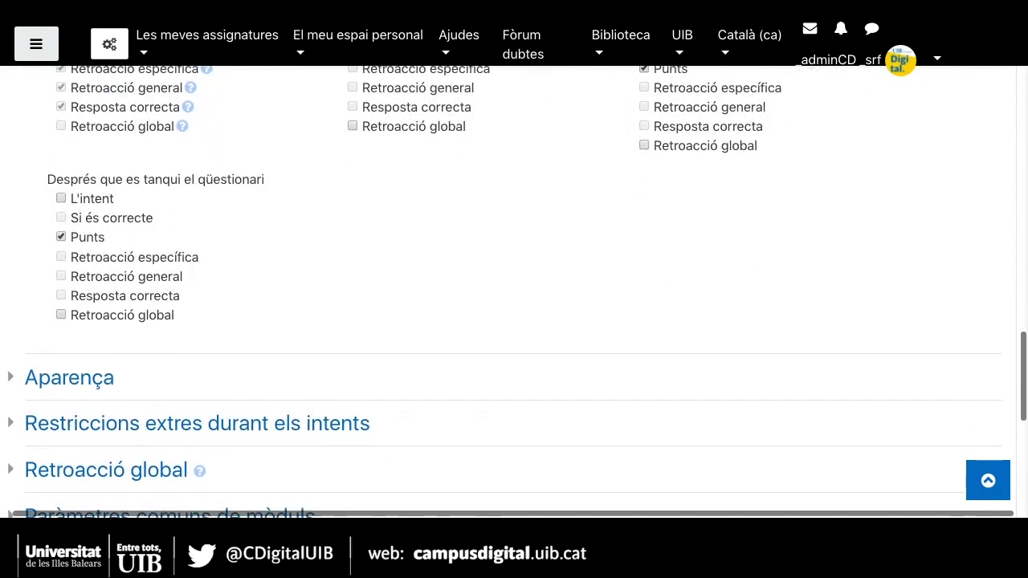
scroll(514, 289, down, 3)
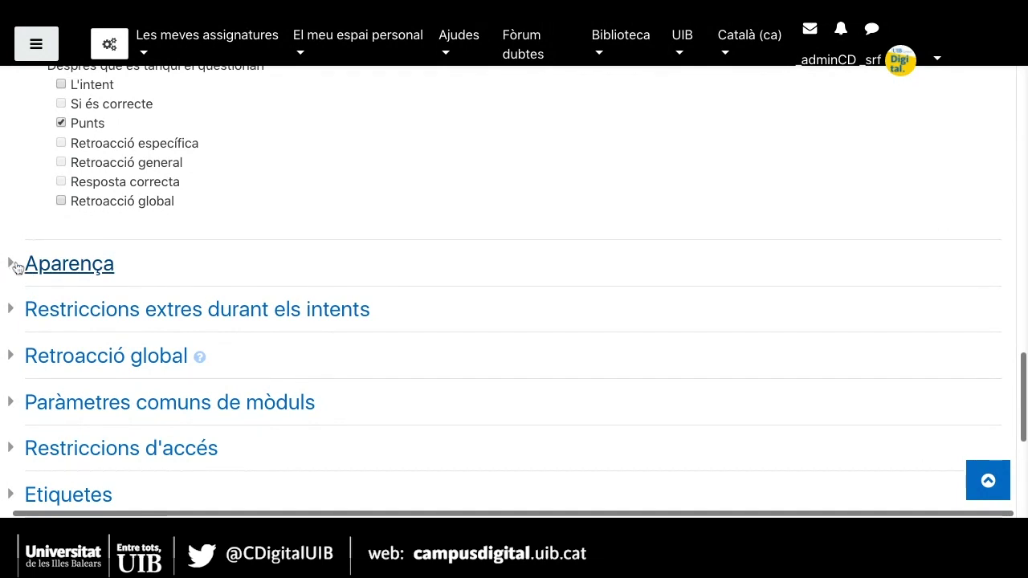
scroll(15, 183, down, 2)
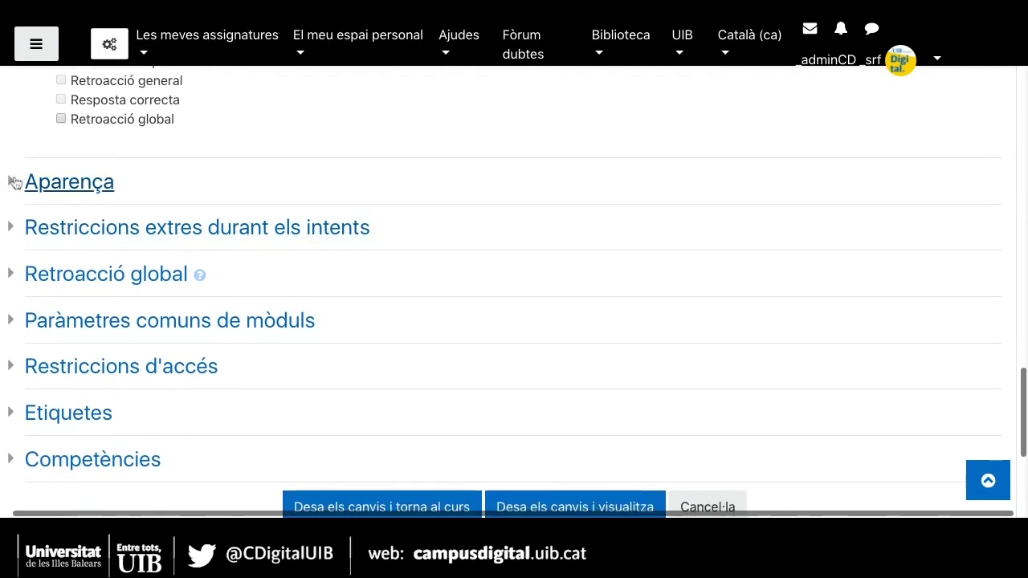
click(15, 183)
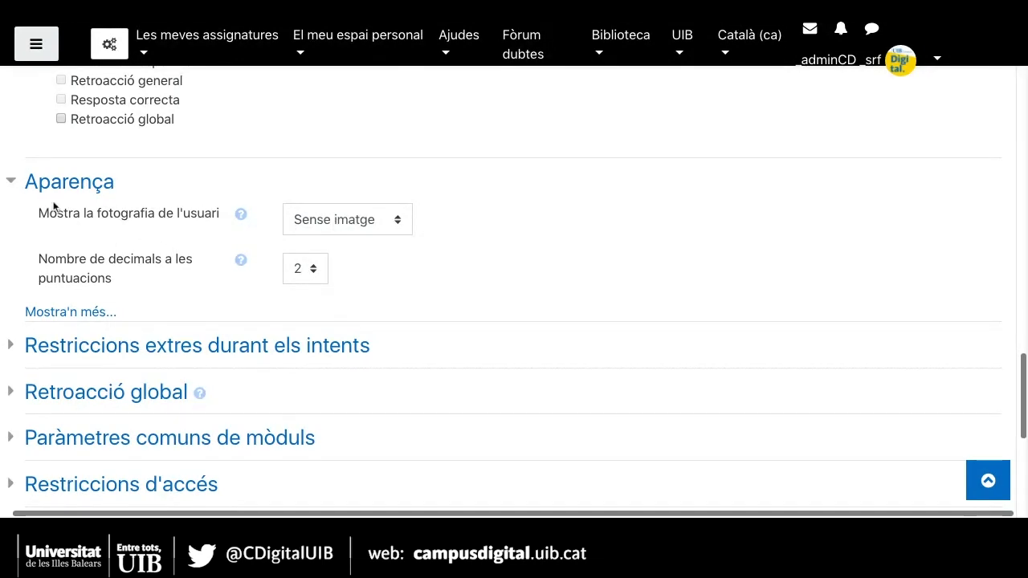
click(69, 314)
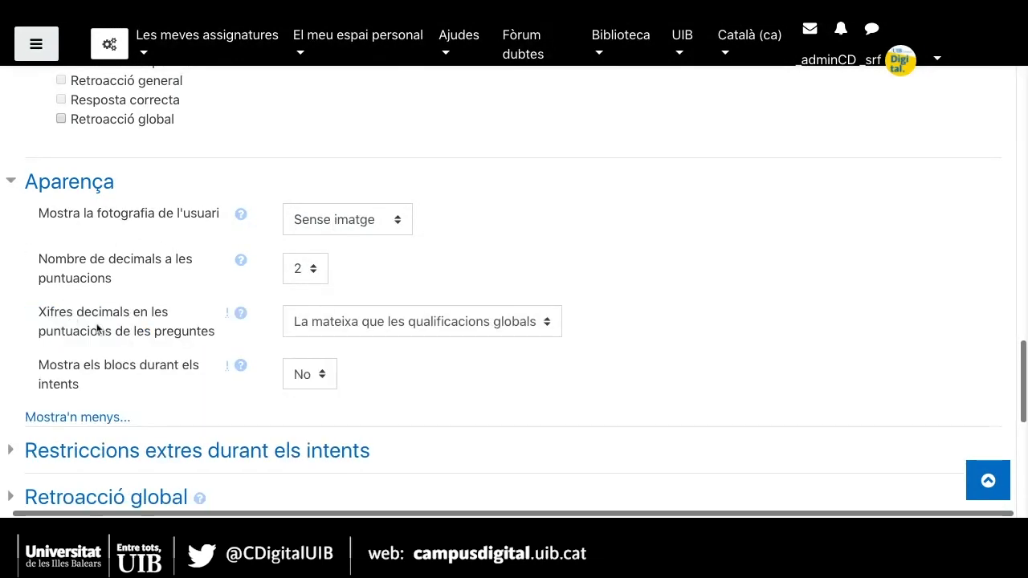
click(12, 183)
Step: Expand all Restriccions extres durant els intents settings and examine the password, IP address and forced delay options
scroll(354, 252, down, 1)
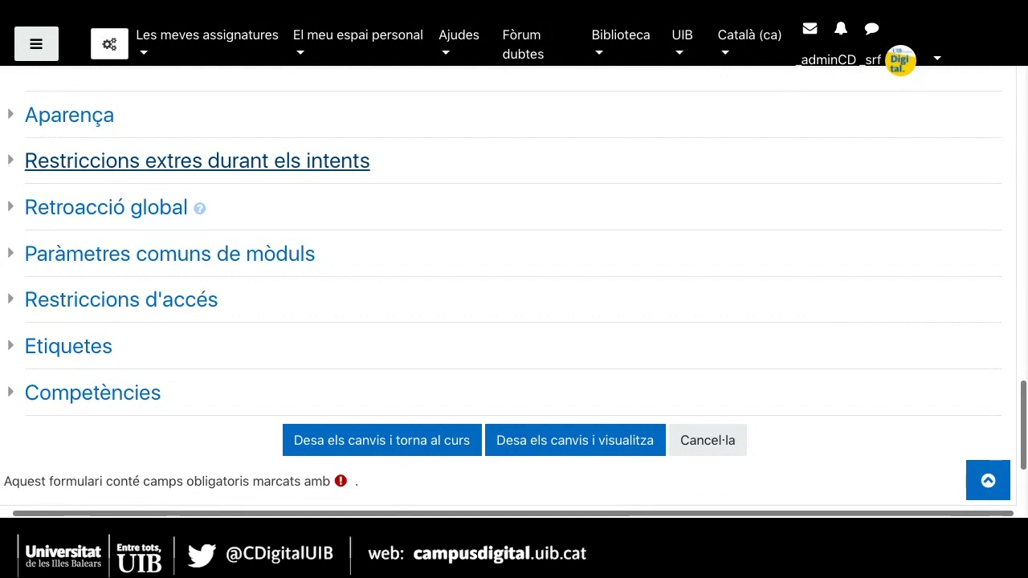
click(81, 163)
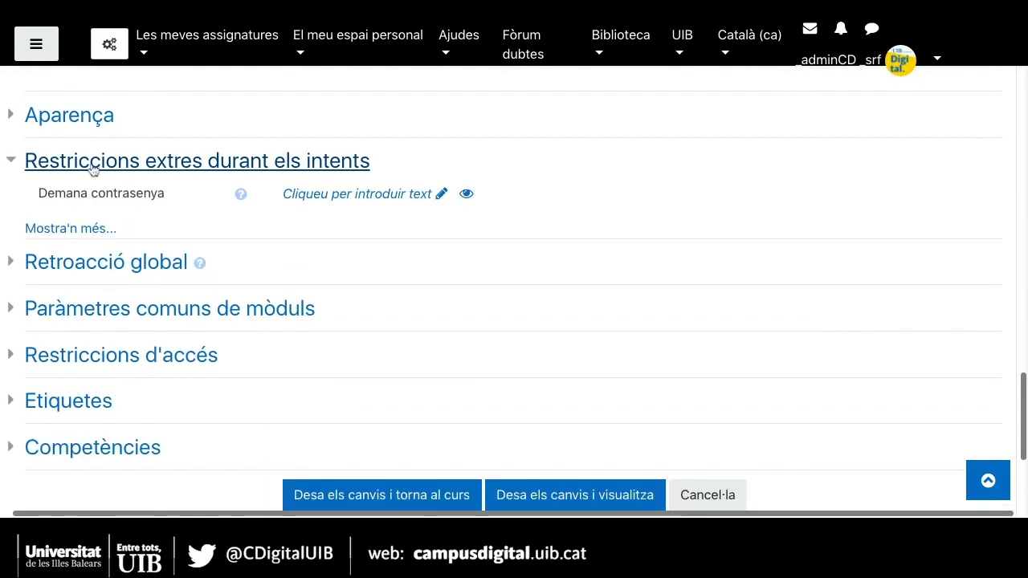
click(71, 229)
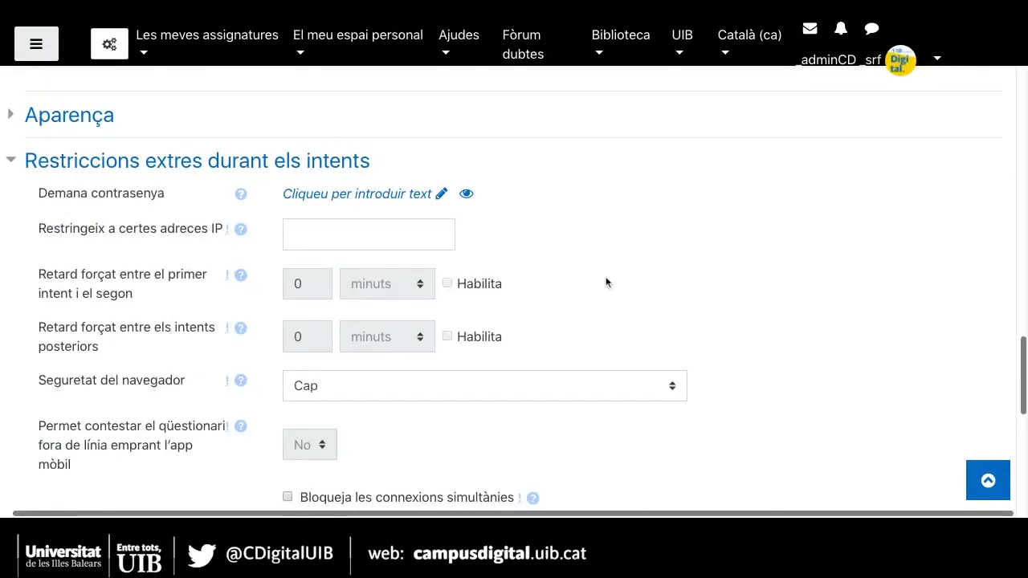
scroll(606, 282, down, 2)
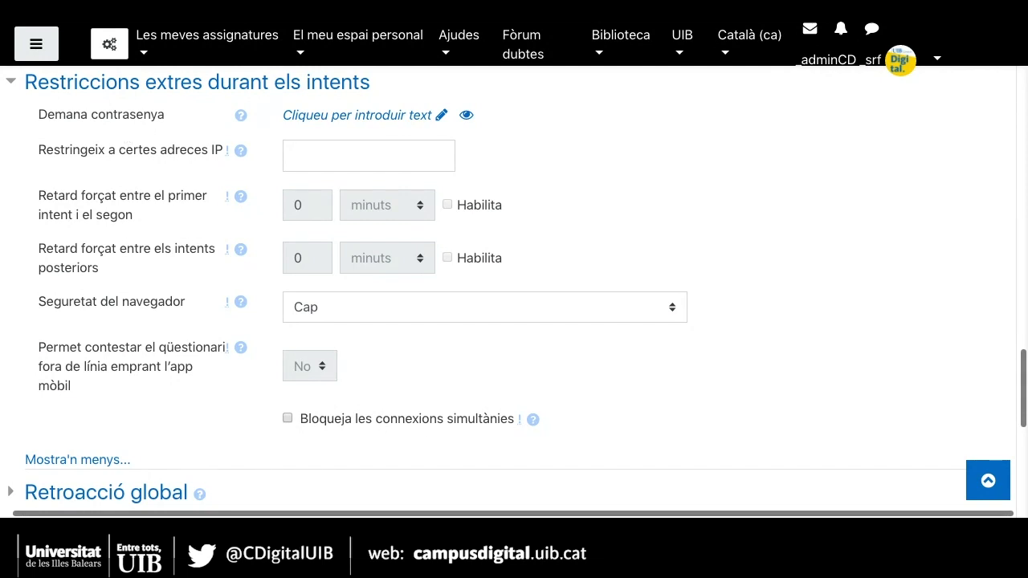
scroll(122, 168, up, 1)
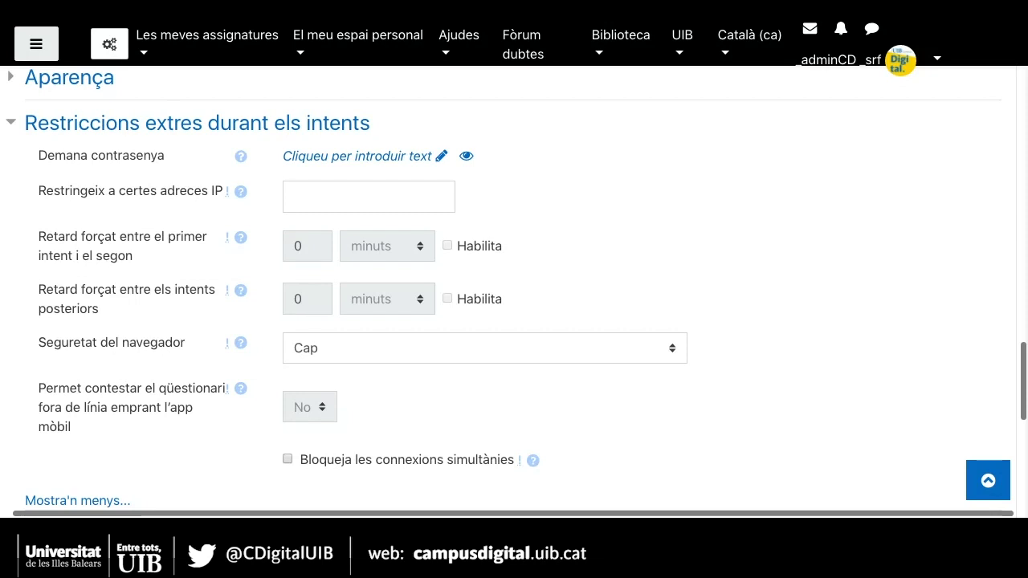
scroll(156, 237, down, 2)
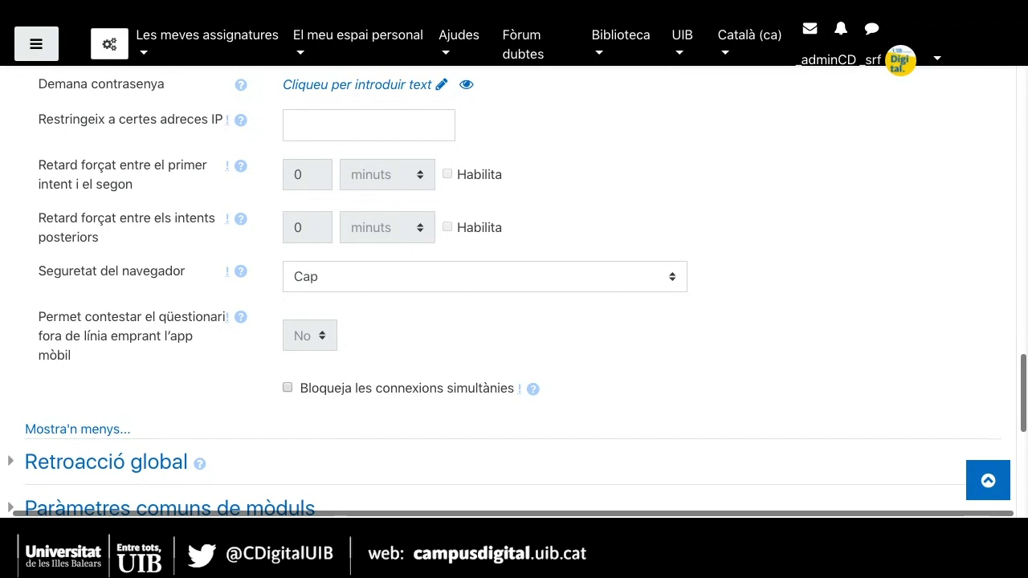
Step: Review the Seguretat del navegador choices, keeping Cap
scroll(514, 289, down, 1)
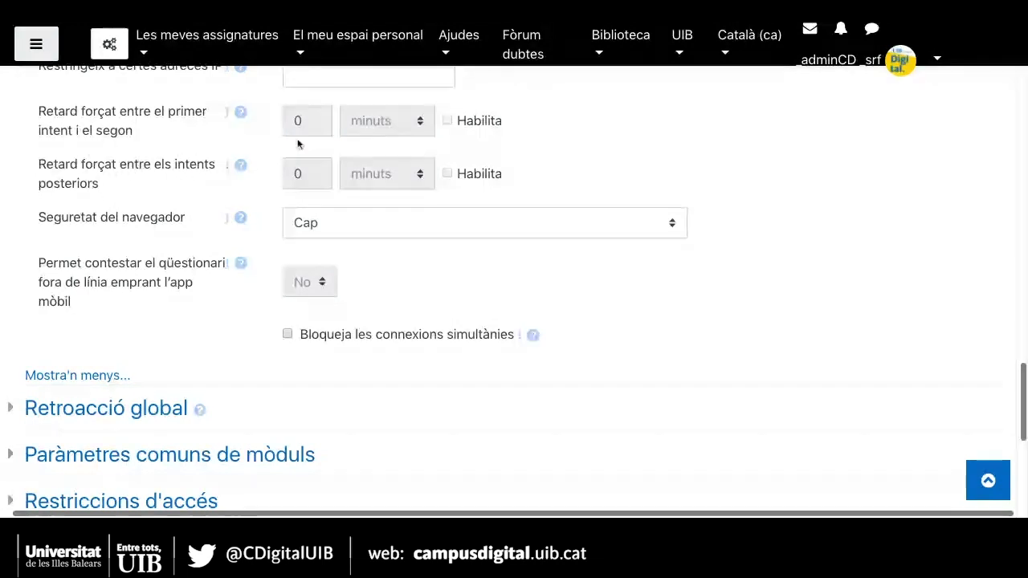
scroll(125, 168, down, 2)
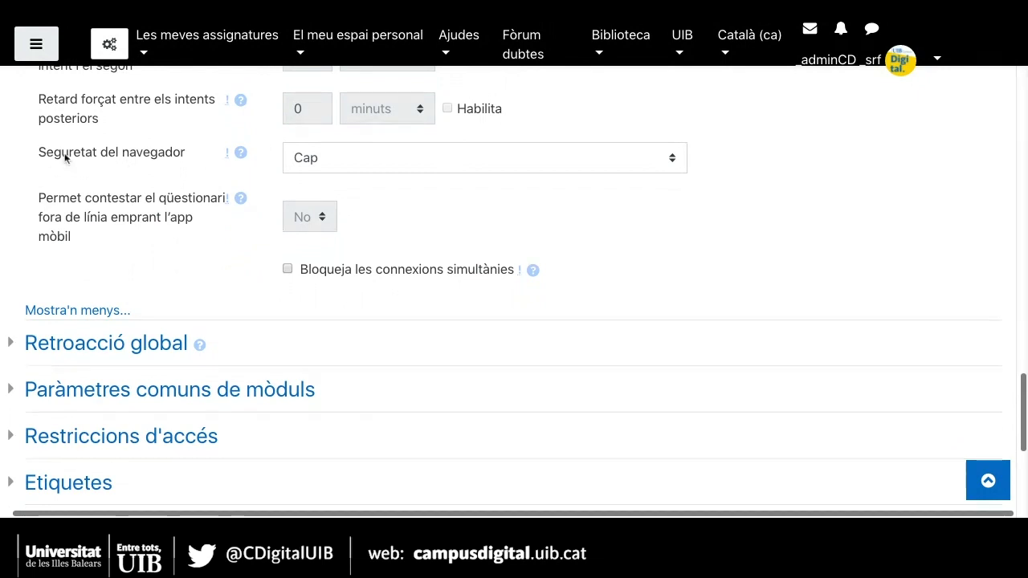
click(348, 158)
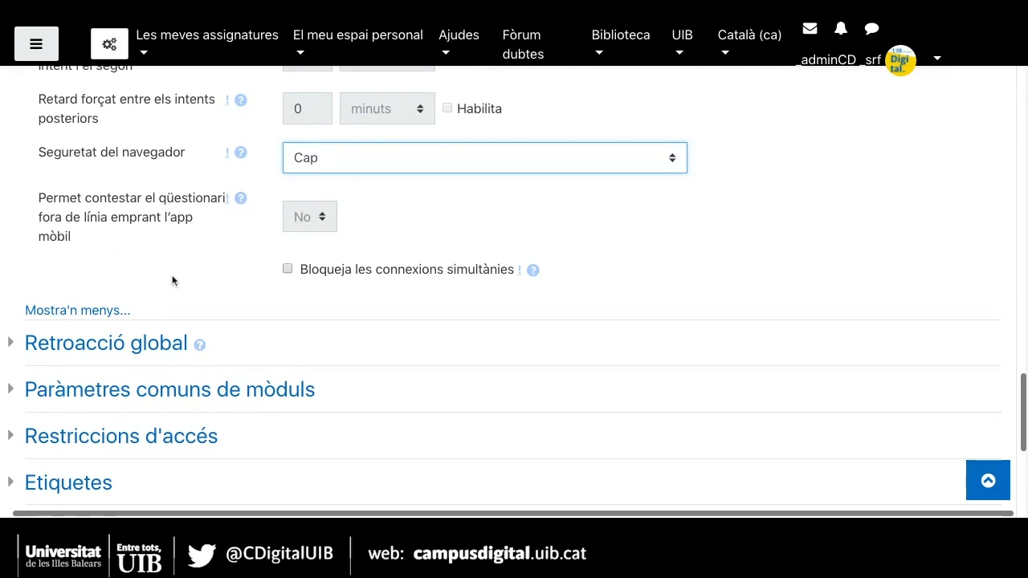
Step: Examine the Retroacció global settings with their grade limits and feedback fields, and collapse the section
scroll(220, 286, down, 3)
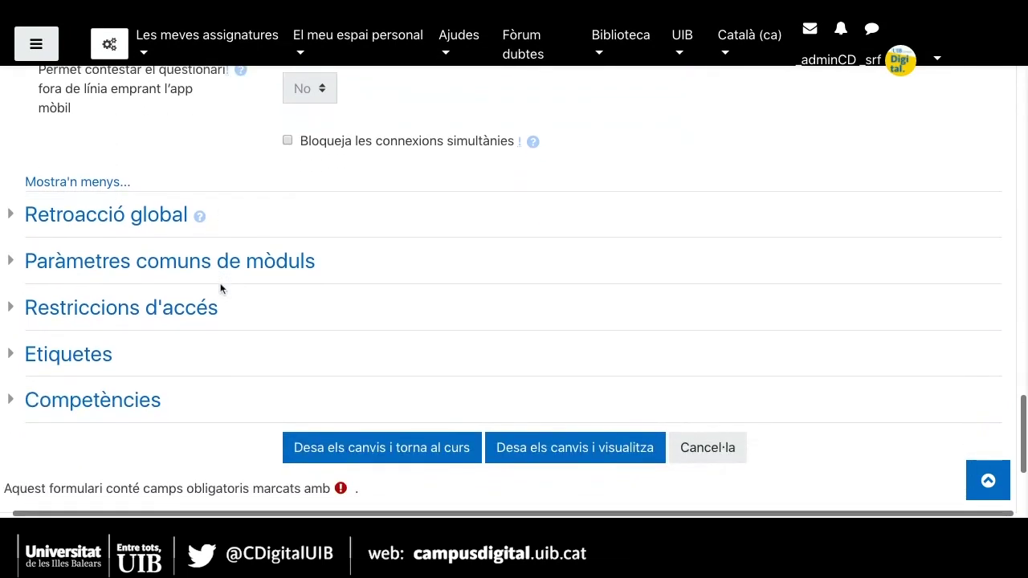
scroll(220, 289, down, 1)
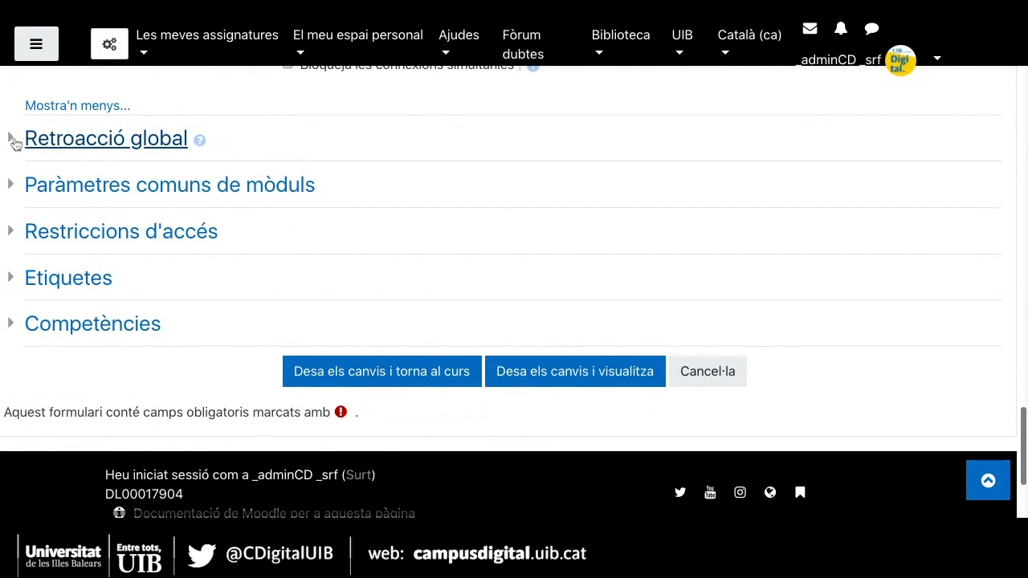
click(14, 143)
scroll(209, 250, down, 1)
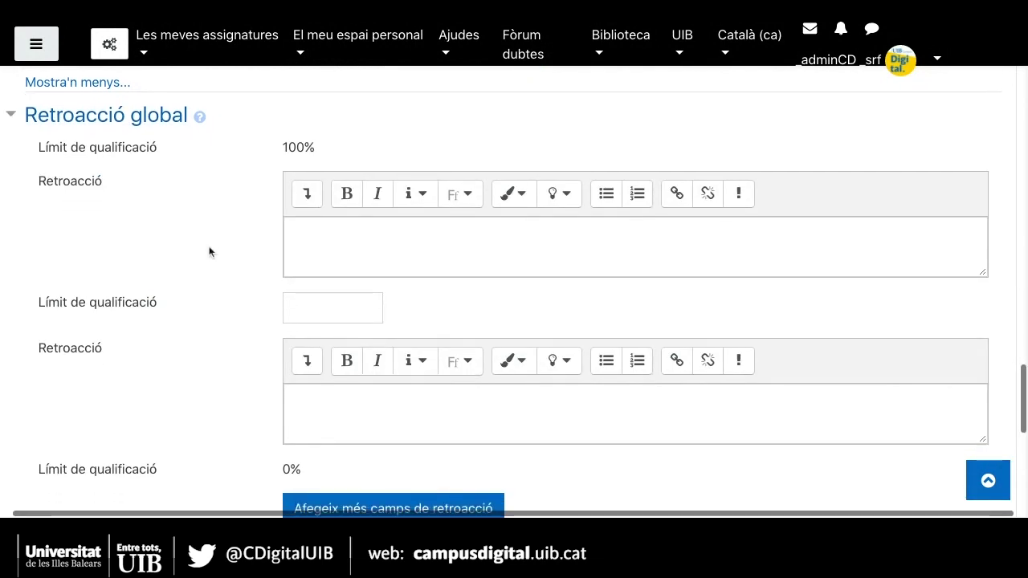
click(14, 119)
Step: Review the Paràmetres comuns de mòduls settings for availability, ID number and groups, and collapse the section
scroll(238, 193, down, 1)
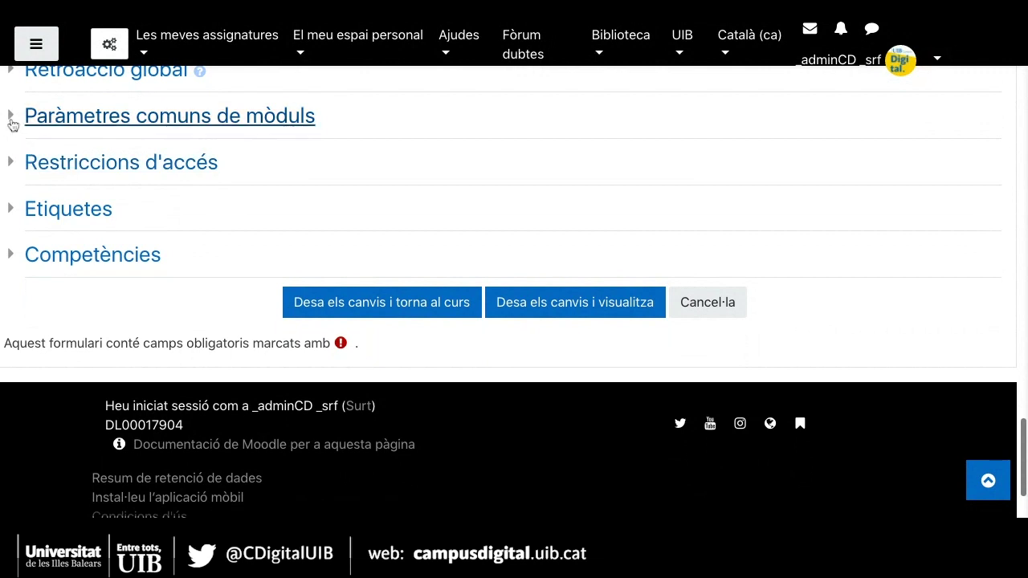
click(12, 120)
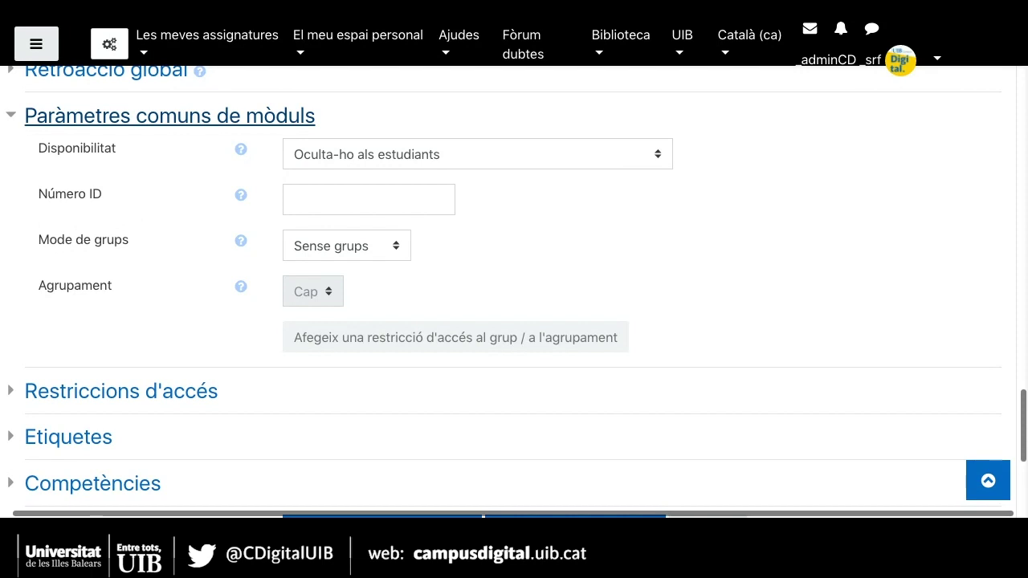
key(Return)
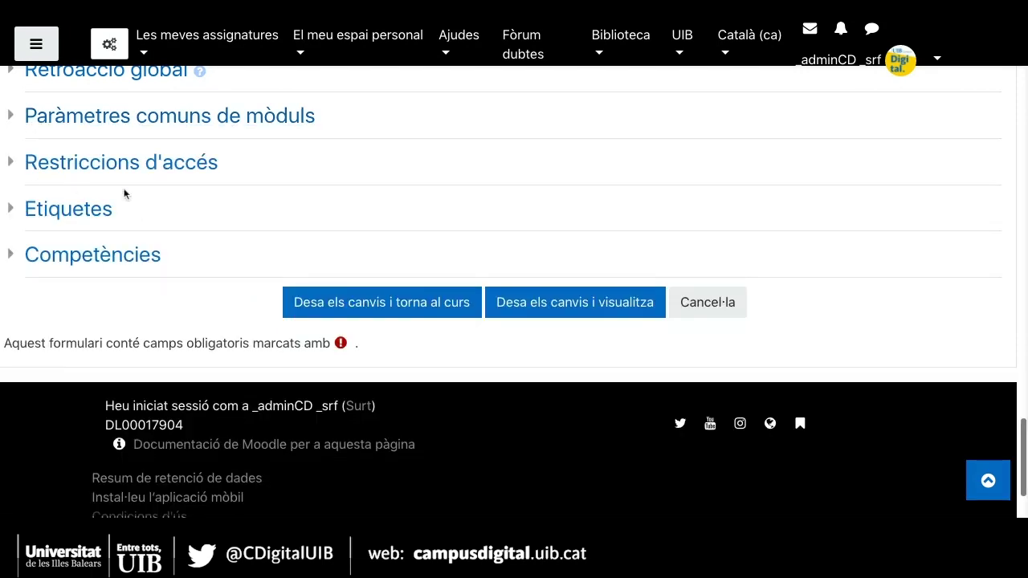
scroll(126, 185, down, 2)
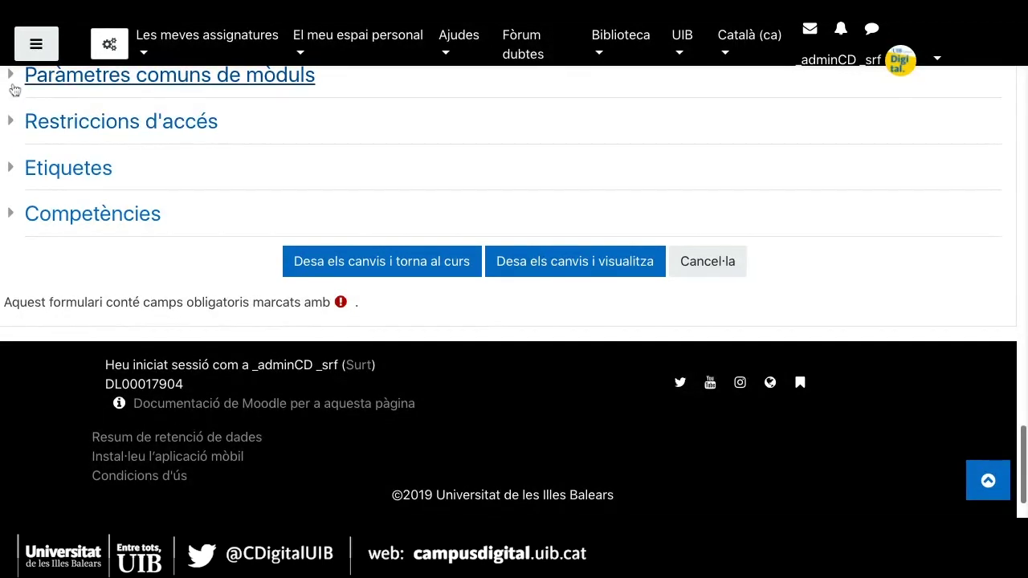
click(12, 78)
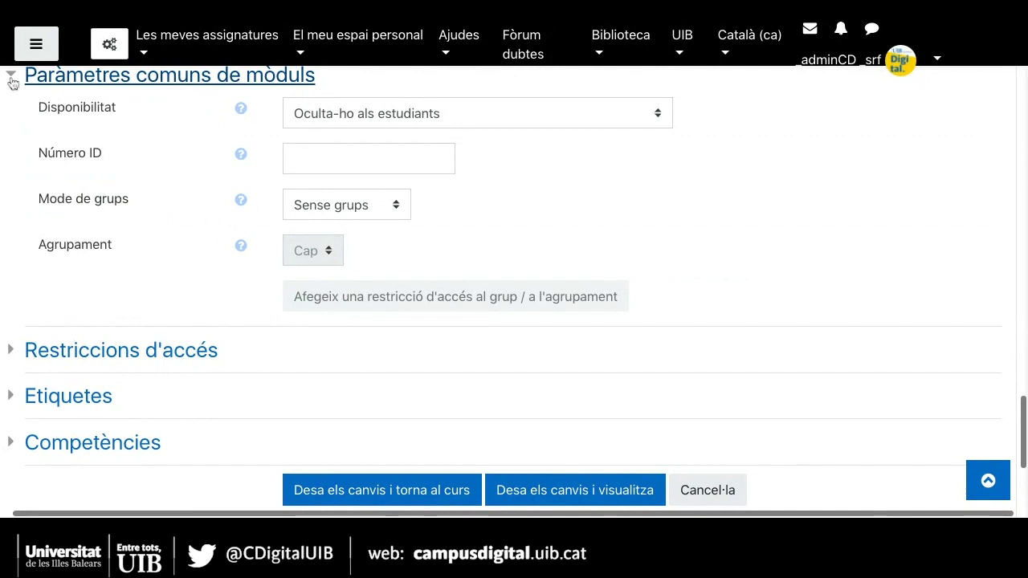
click(12, 80)
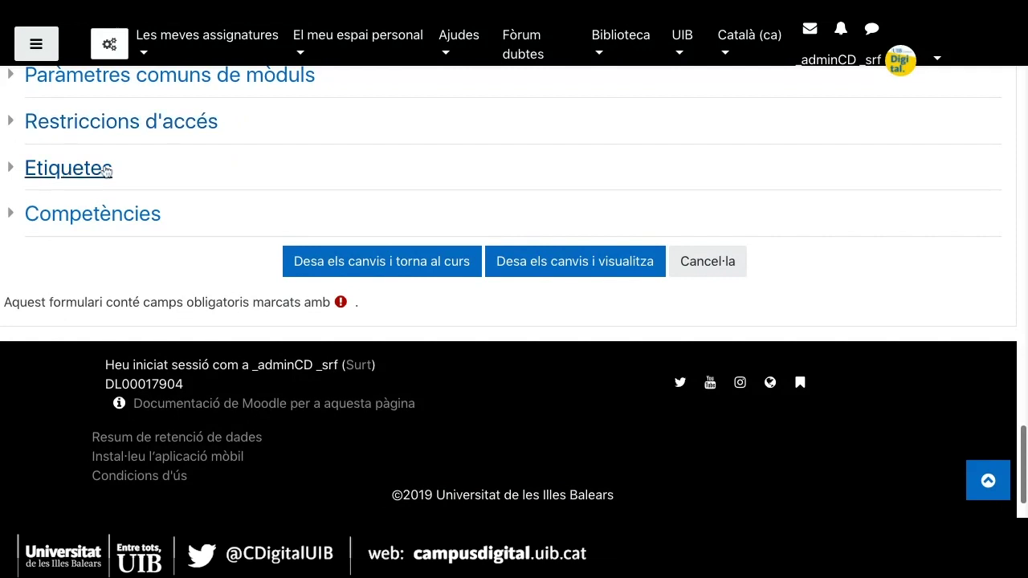
Step: Examine the restriction types available under Restriccions d'accés without adding one, and collapse the section
click(11, 127)
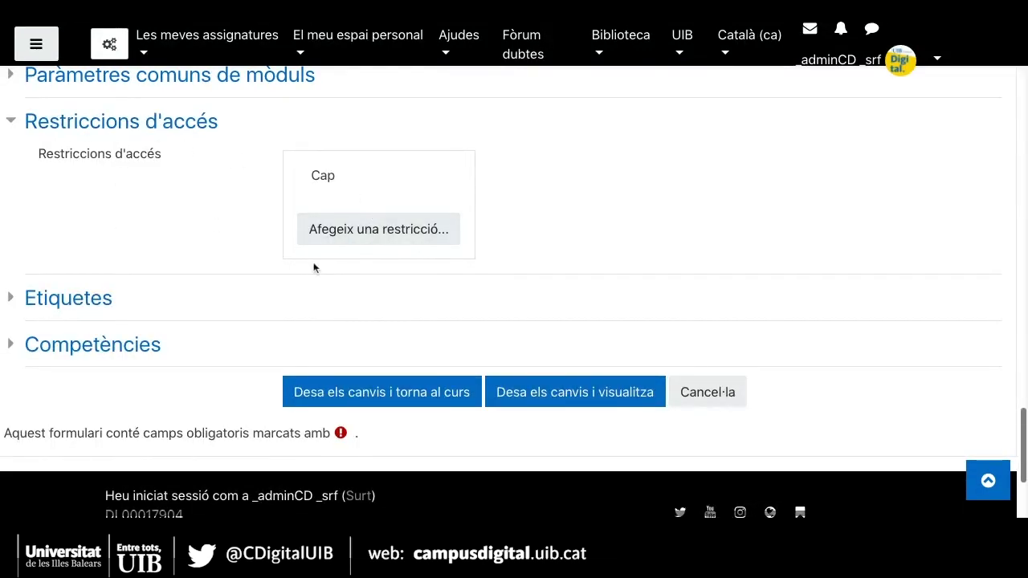
click(365, 233)
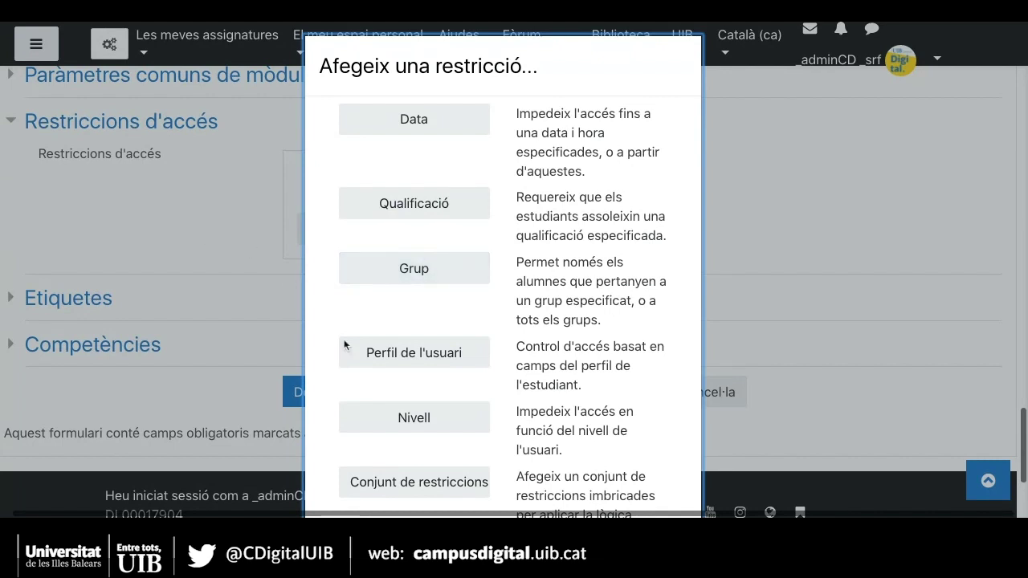
scroll(403, 397, down, 1)
scroll(403, 396, down, 2)
scroll(404, 397, up, 1)
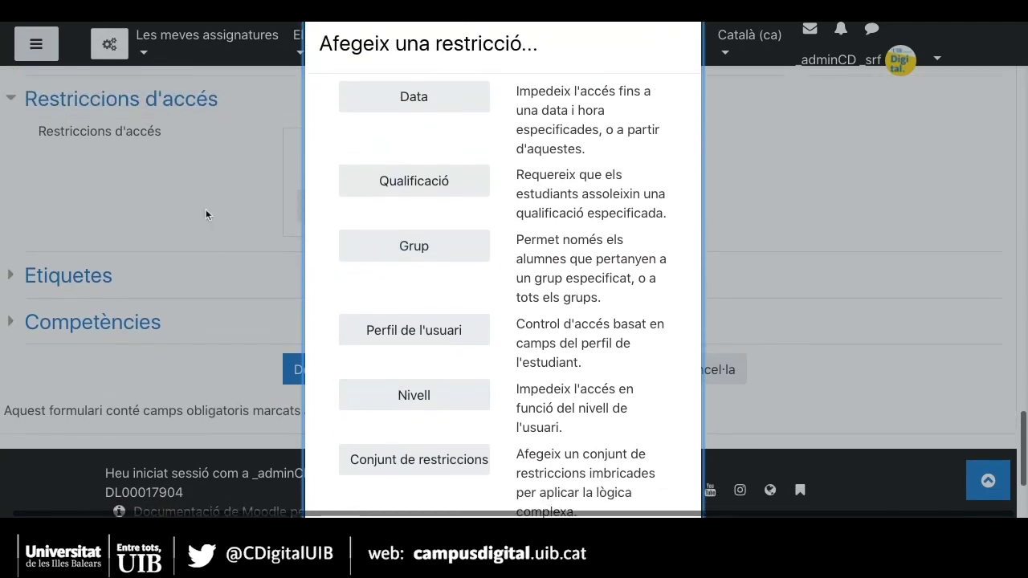
scroll(374, 284, down, 3)
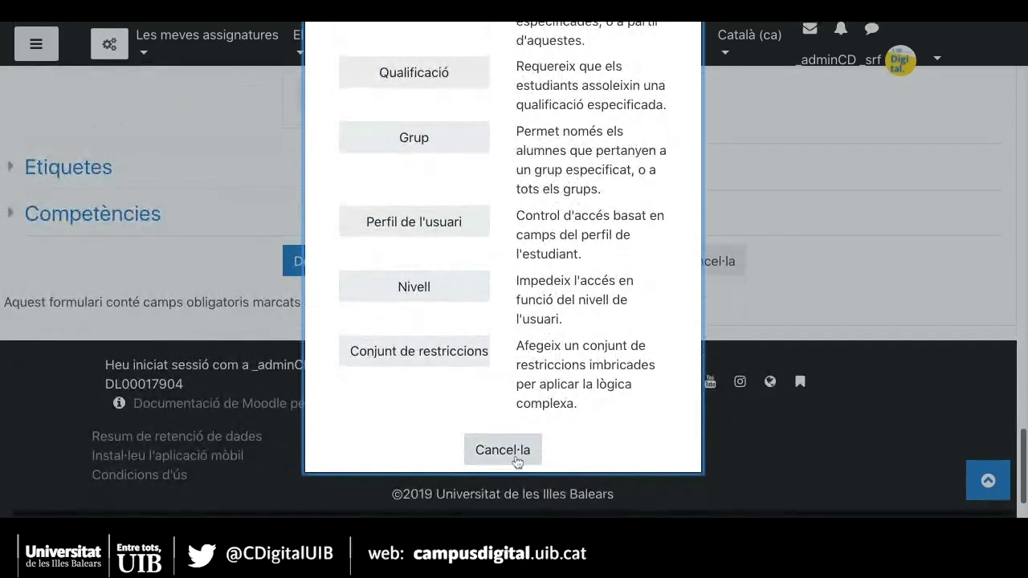
click(512, 459)
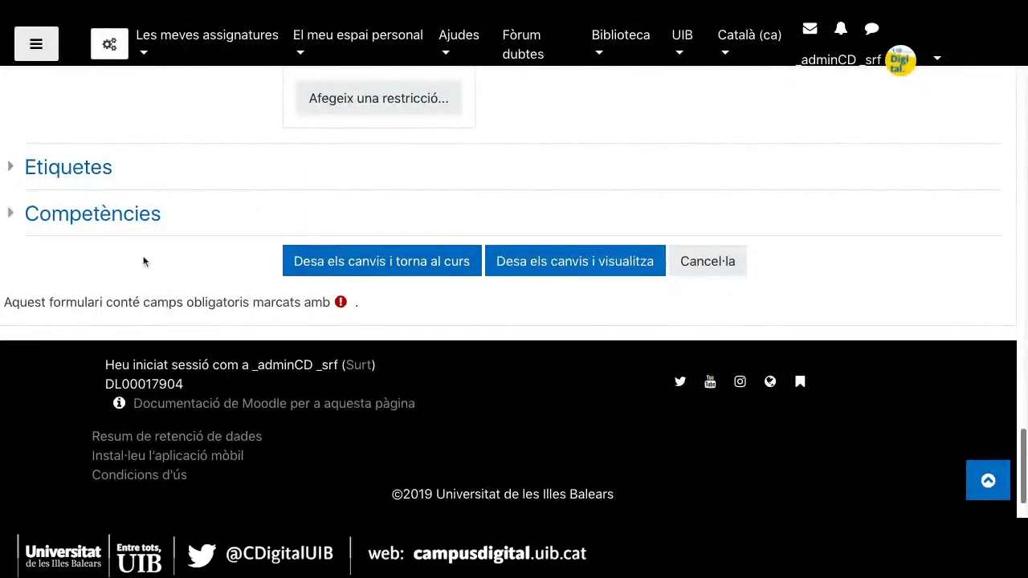
scroll(159, 247, up, 1)
scroll(159, 246, up, 3)
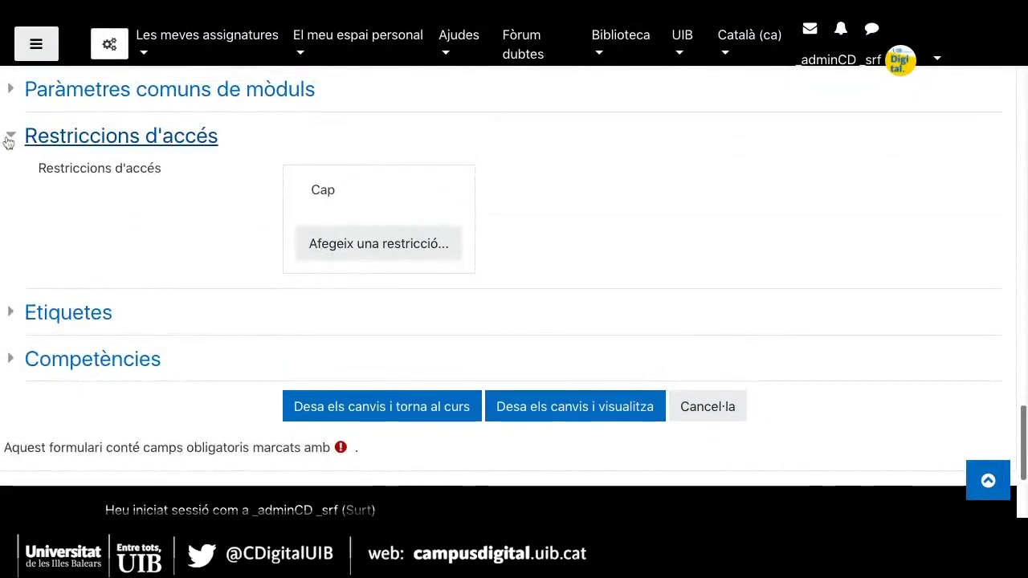
click(8, 142)
Step: Save the quiz settings, return to the course, and open the Primer parcial quiz
scroll(114, 184, up, 2)
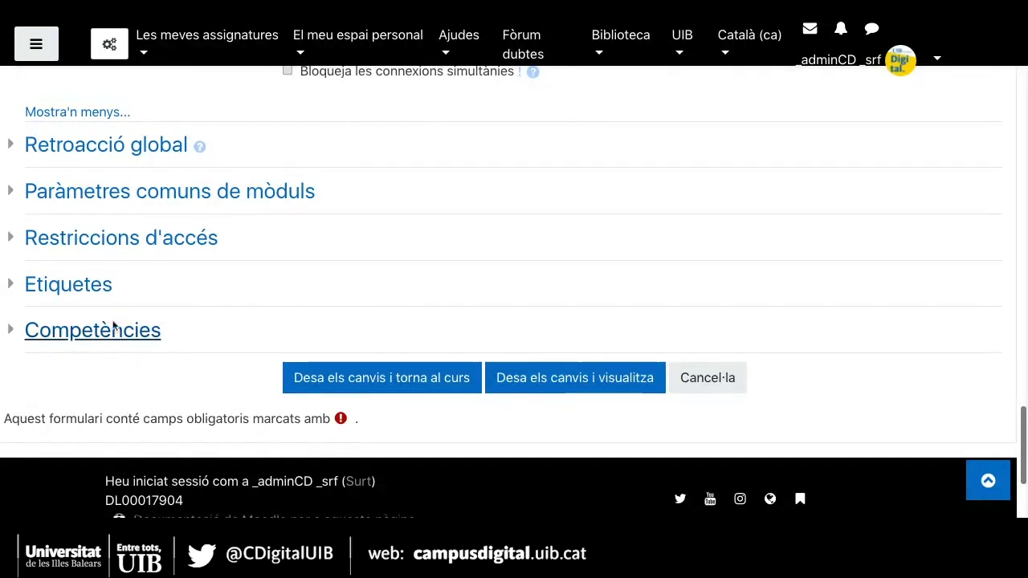
click(381, 378)
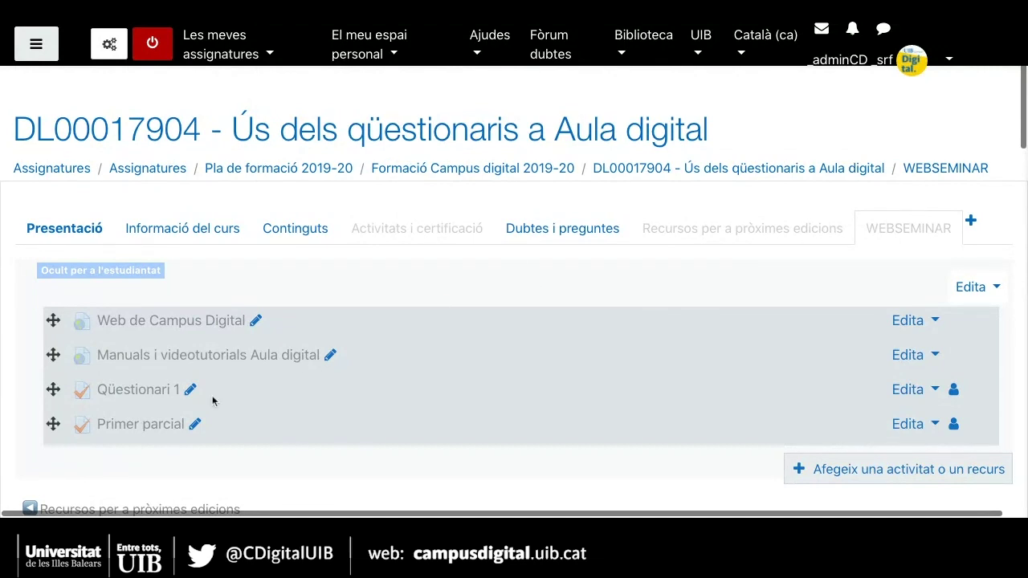
scroll(363, 403, down, 3)
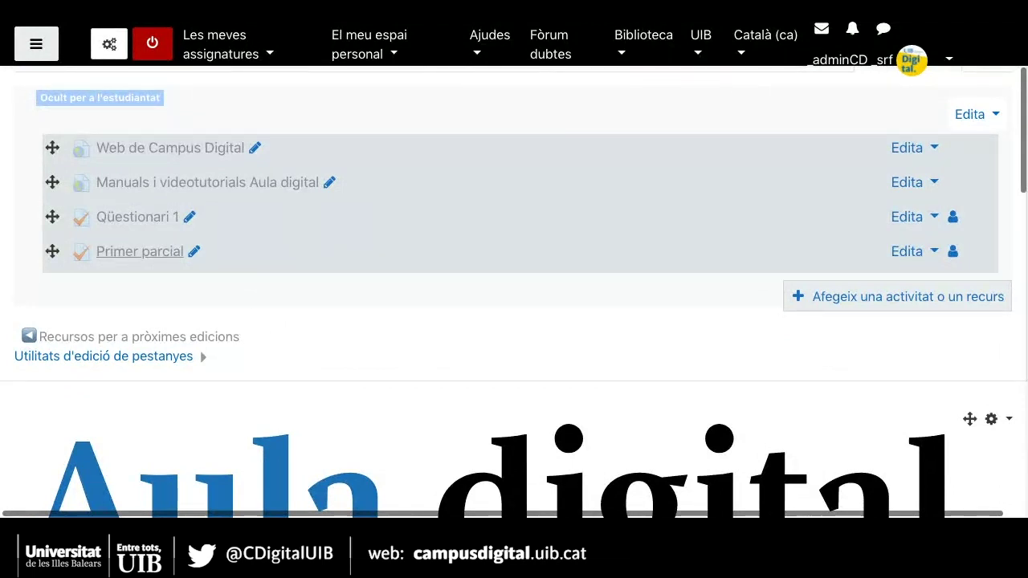
scroll(514, 292, up, 1)
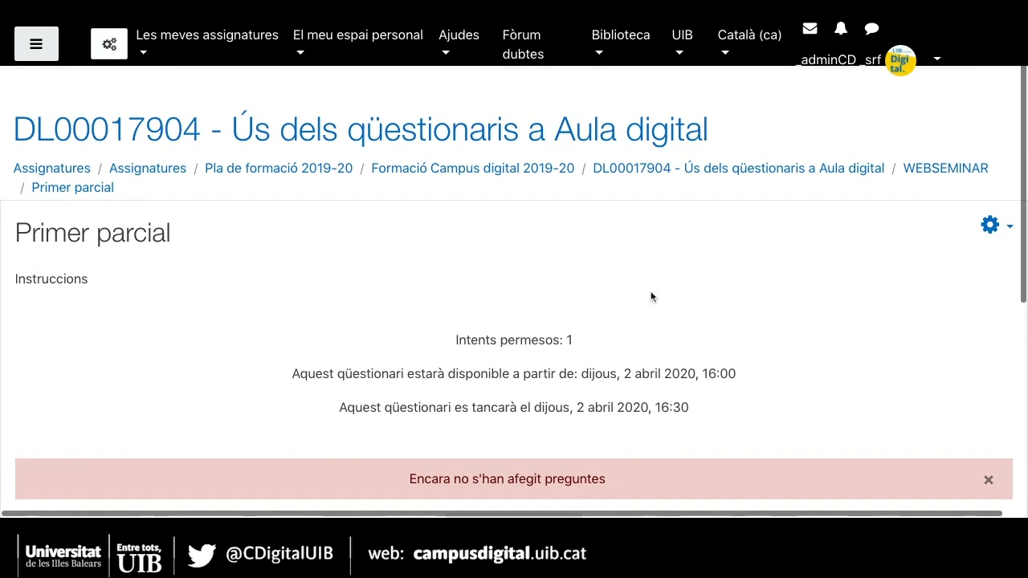
Step: Review the Primer parcial attempt and availability details and open the quiz for question editing
scroll(651, 294, down, 1)
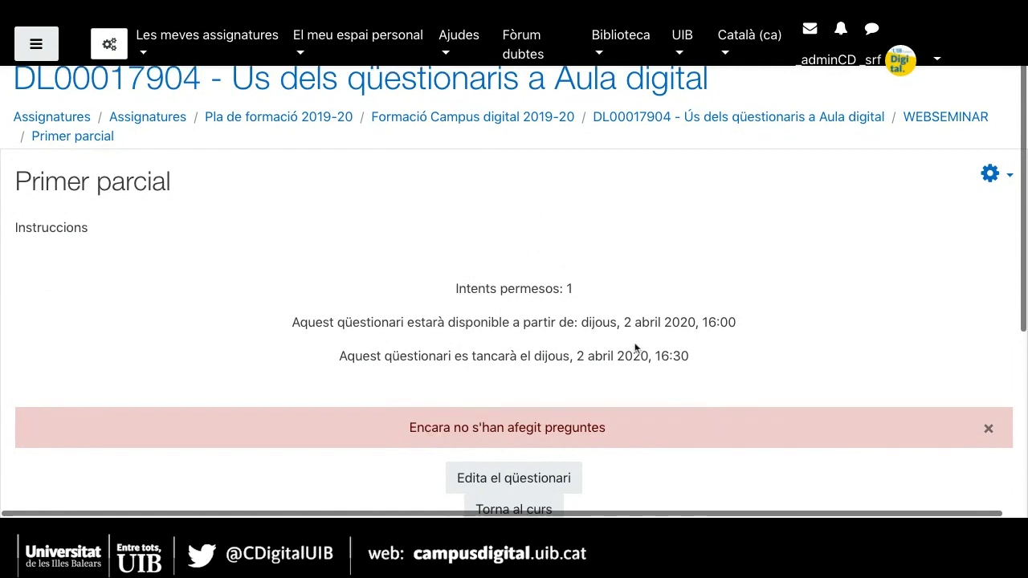
scroll(631, 349, down, 2)
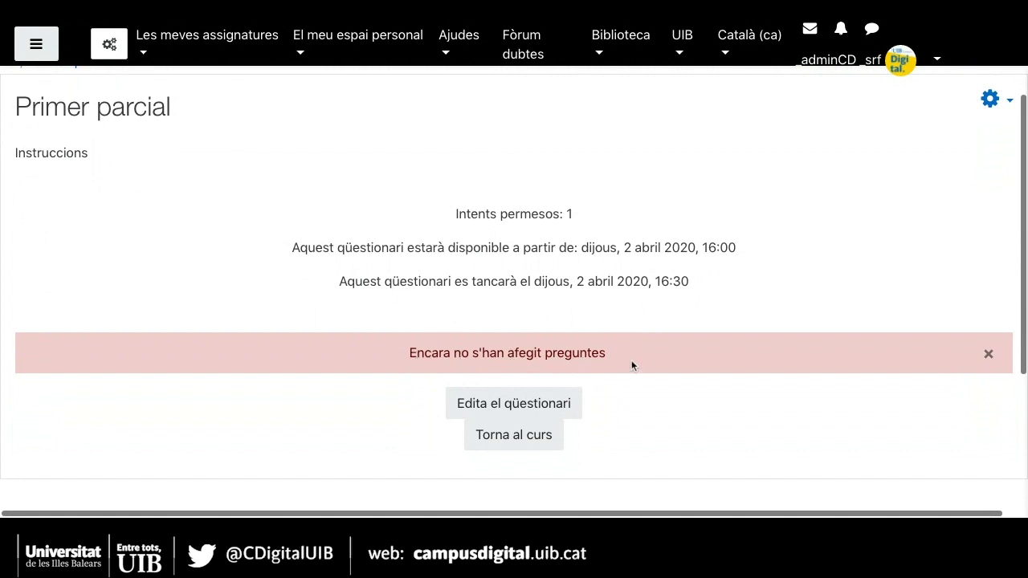
click(495, 406)
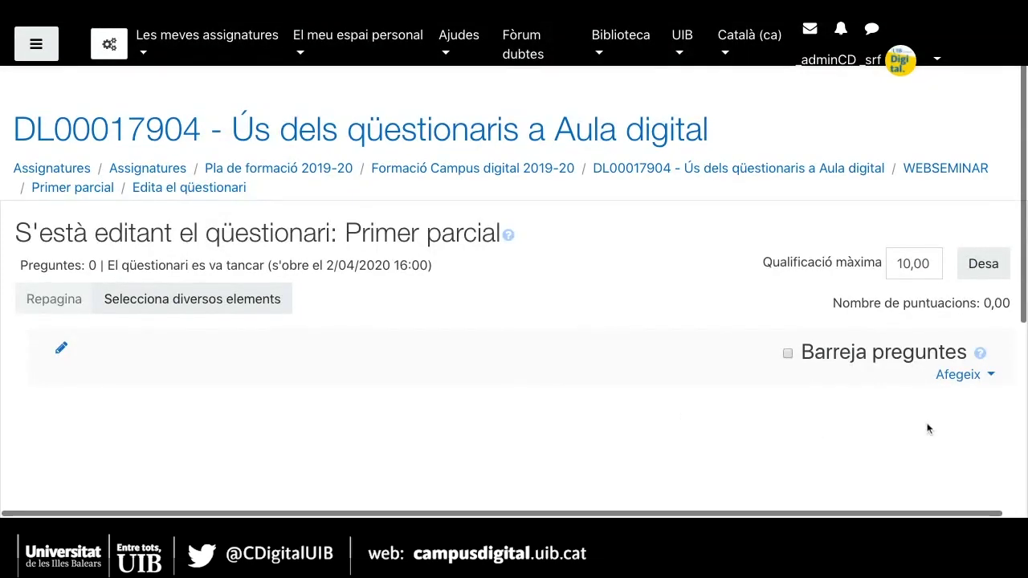
Step: Add the eina_test question from the question bank's Tema 3 category to the quiz
scroll(968, 402, down, 2)
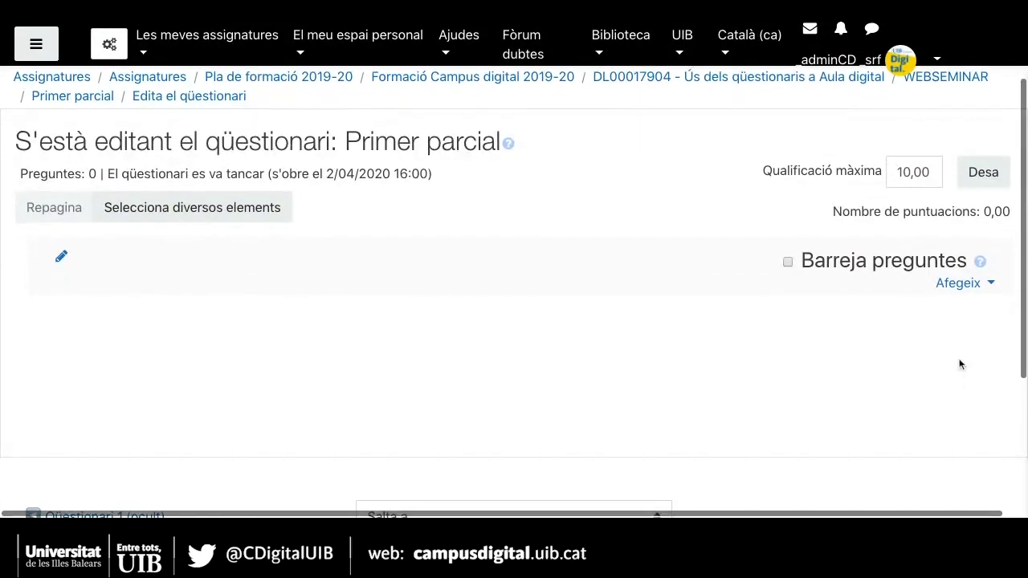
click(988, 288)
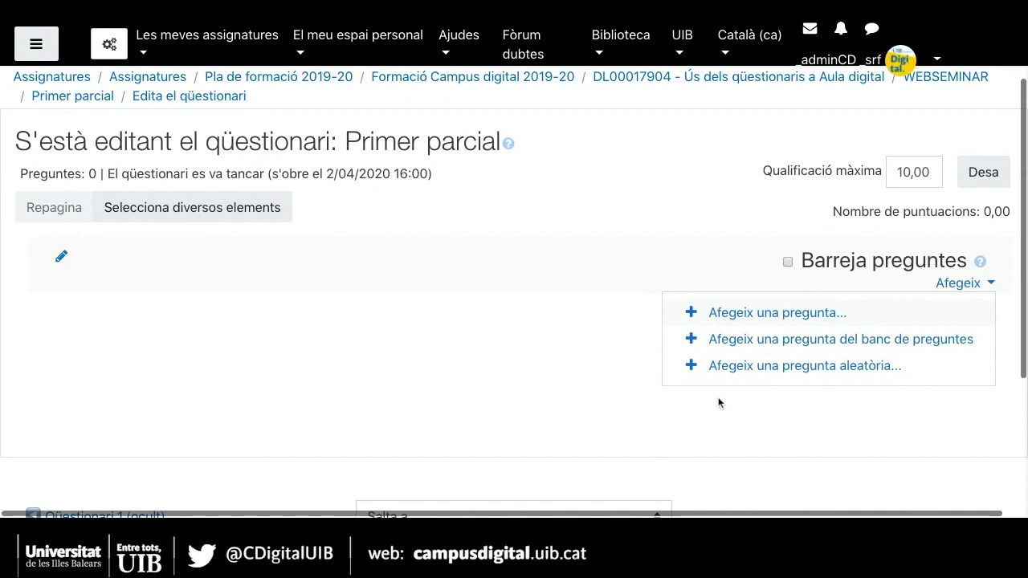
scroll(719, 402, down, 1)
scroll(719, 403, down, 1)
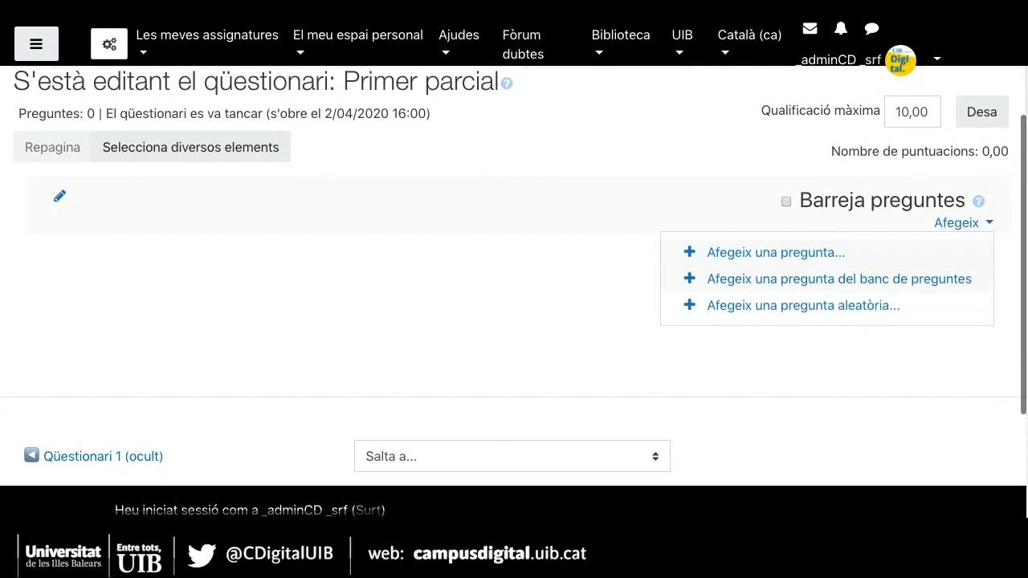
key(Escape)
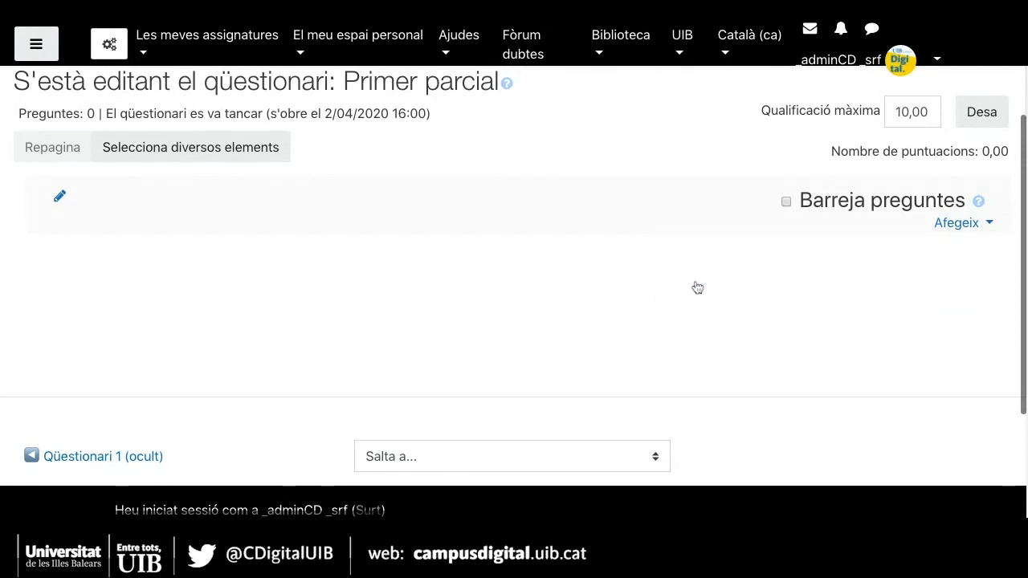
click(697, 288)
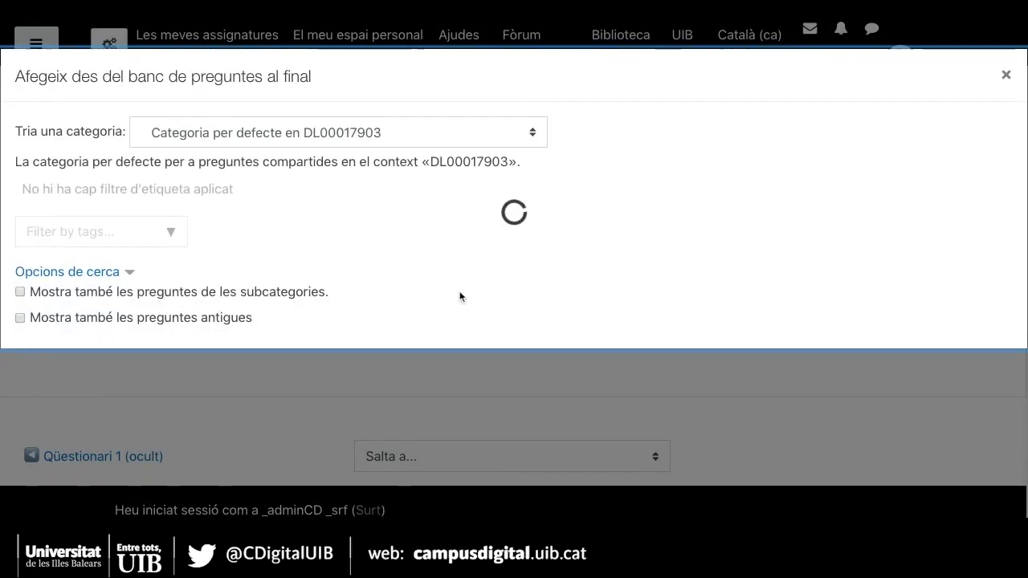
click(367, 136)
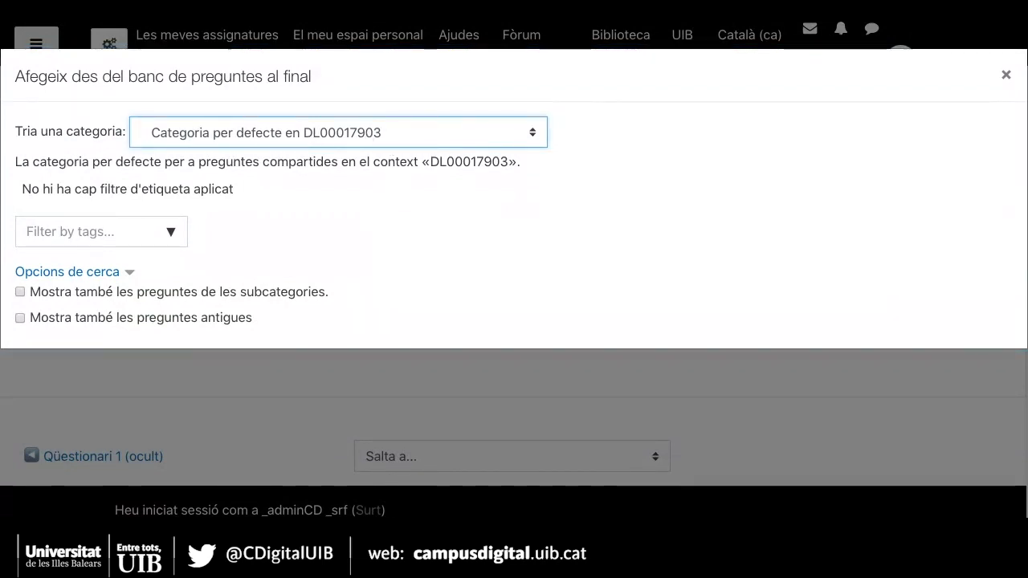
click(294, 96)
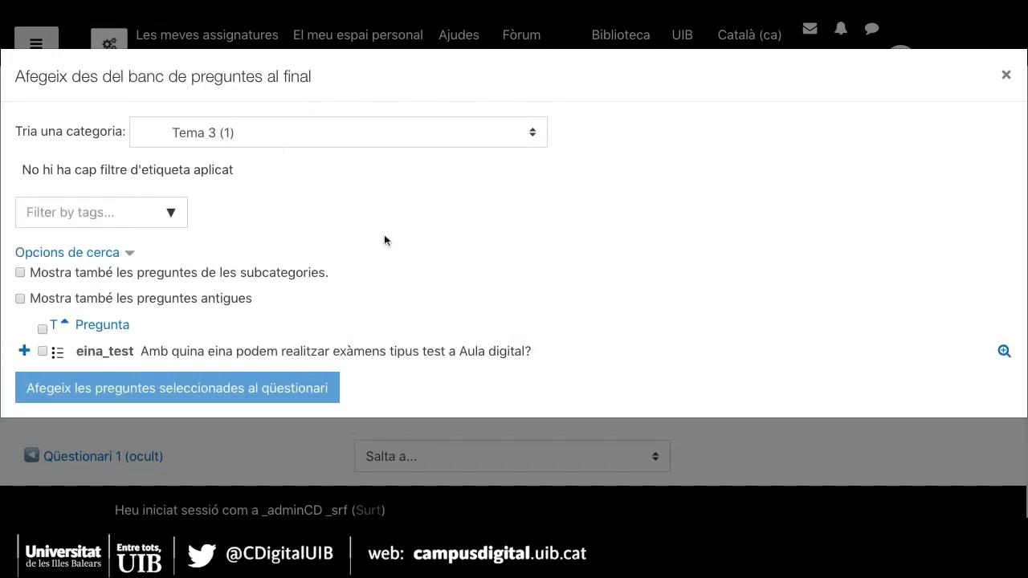
click(43, 353)
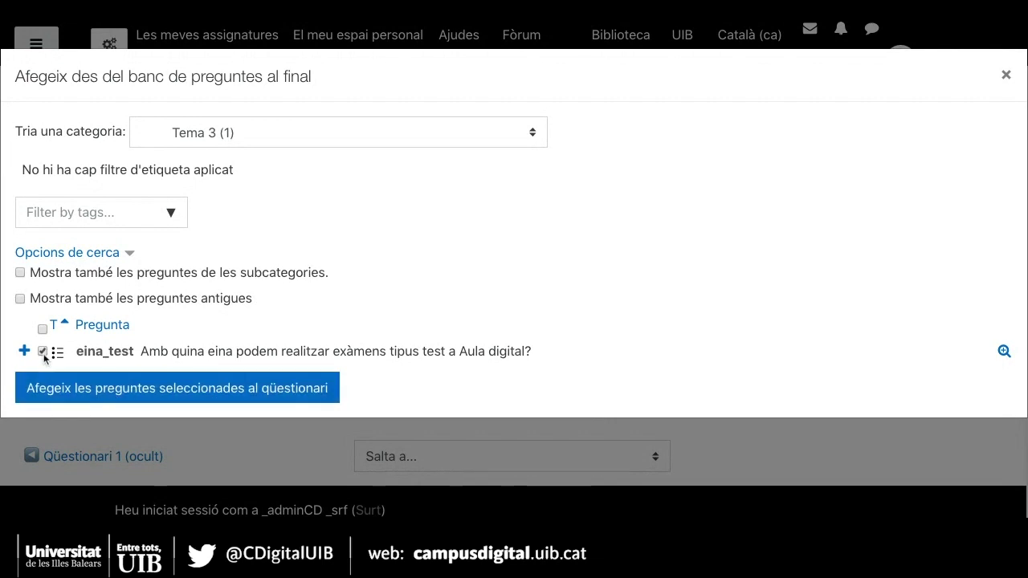
click(97, 391)
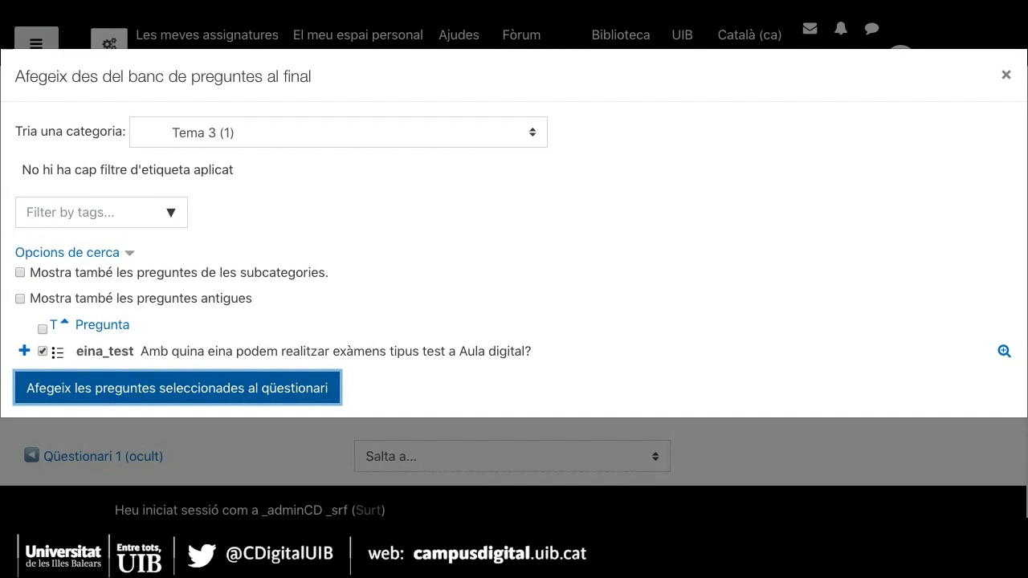
scroll(408, 492, down, 2)
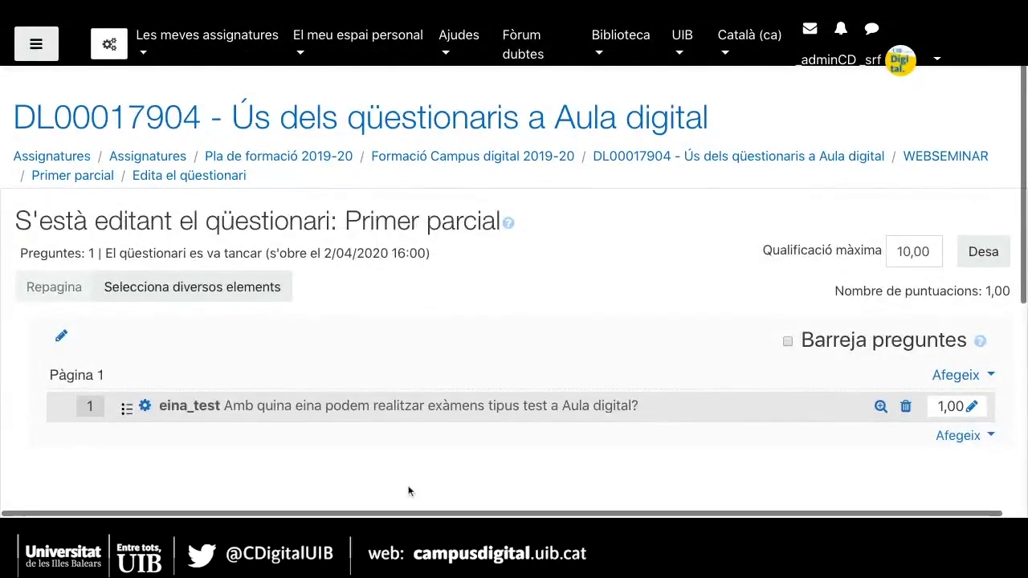
Step: Start adding random questions at the end of the quiz, choose the existing category Tema 1, and review its matching questions
scroll(408, 492, down, 2)
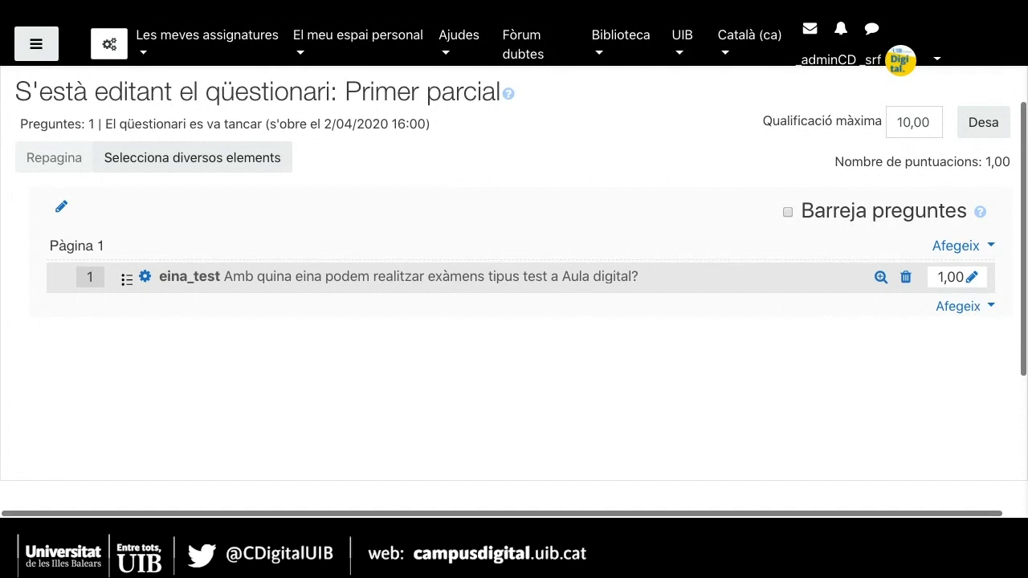
click(962, 306)
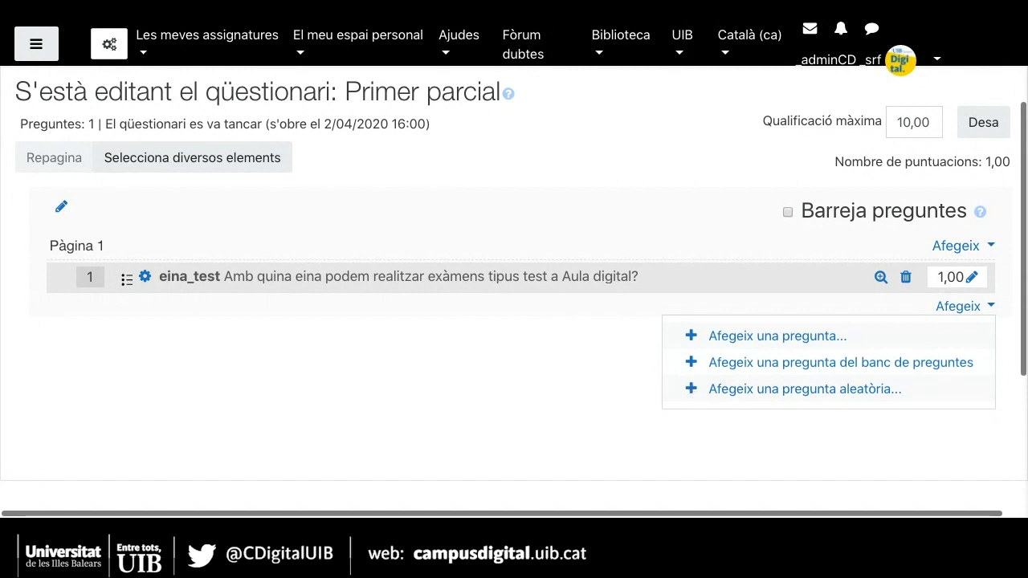
click(805, 389)
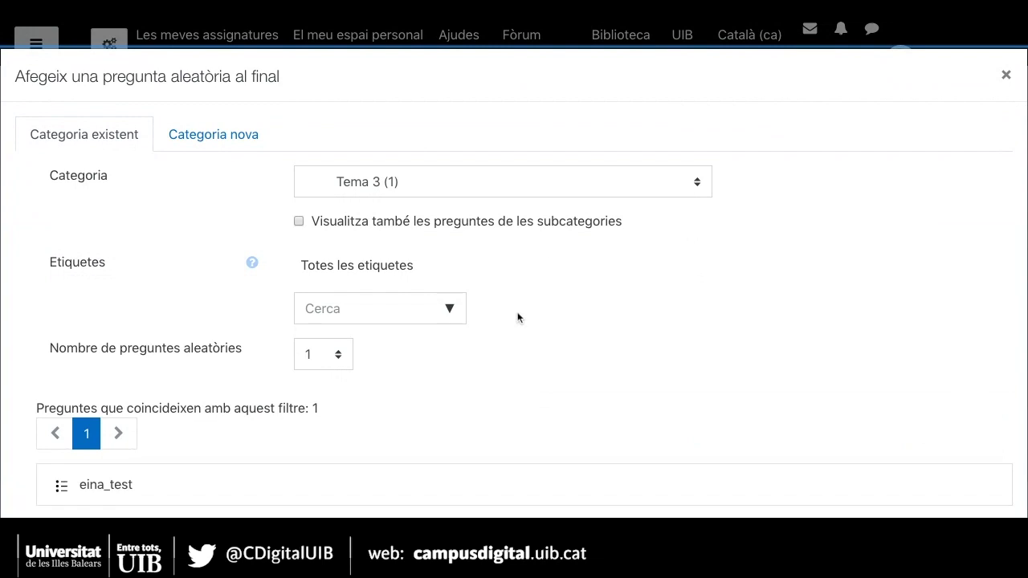
scroll(517, 312, down, 2)
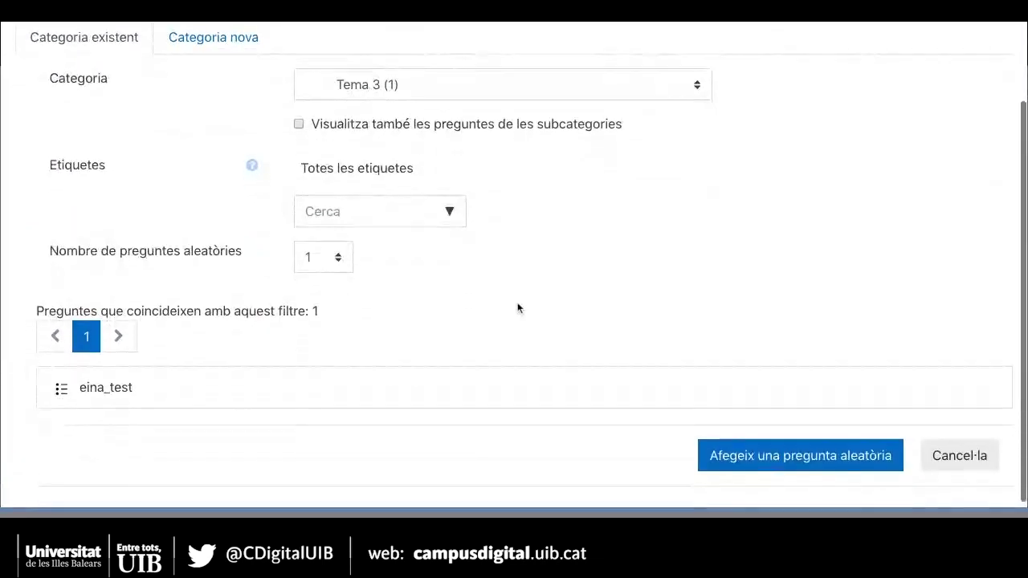
click(461, 84)
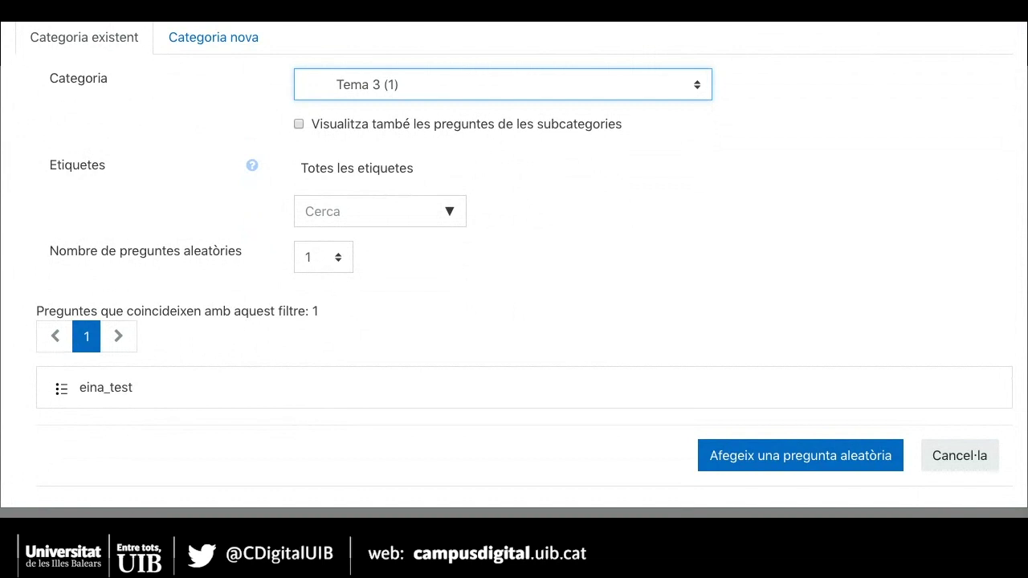
click(345, 119)
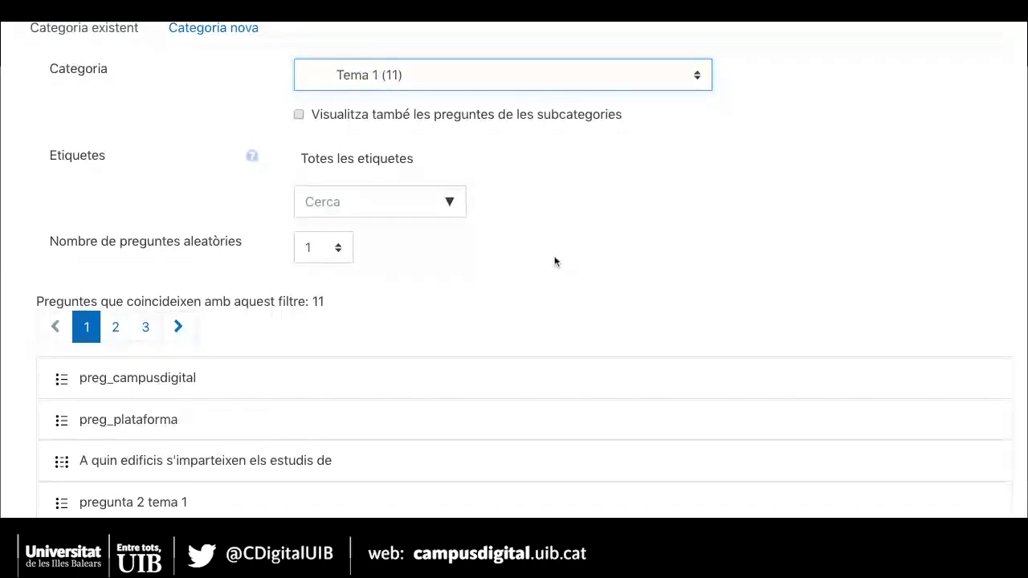
scroll(554, 259, down, 2)
scroll(554, 259, down, 1)
scroll(474, 191, up, 1)
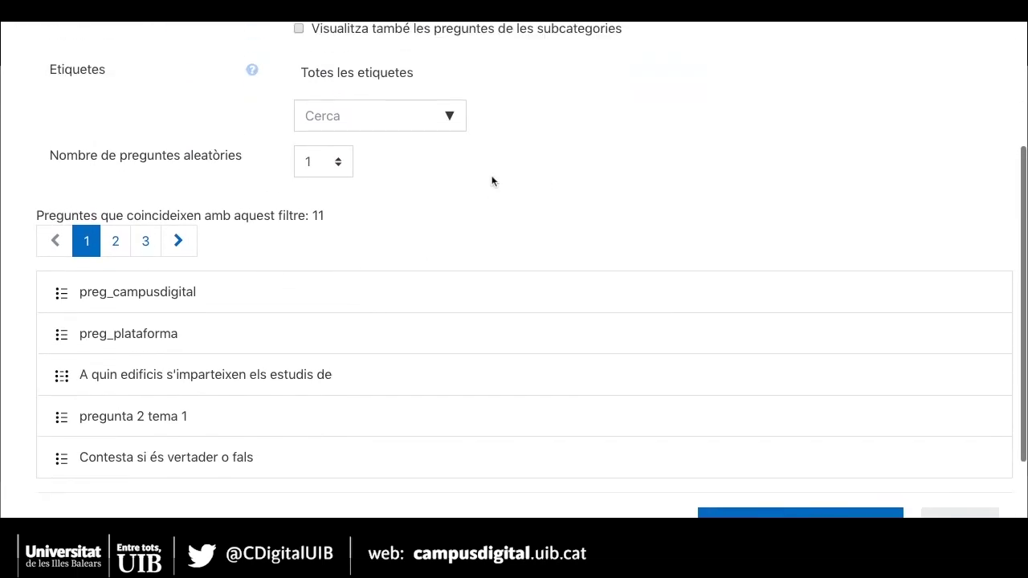
scroll(472, 146, up, 1)
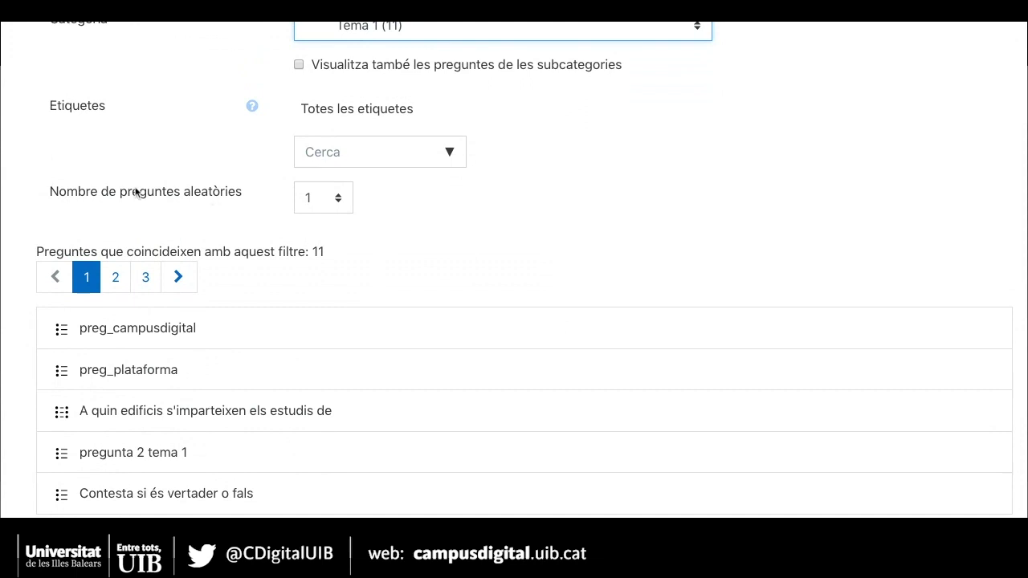
Step: Set the number of random questions to 3 and add them to the quiz
click(326, 206)
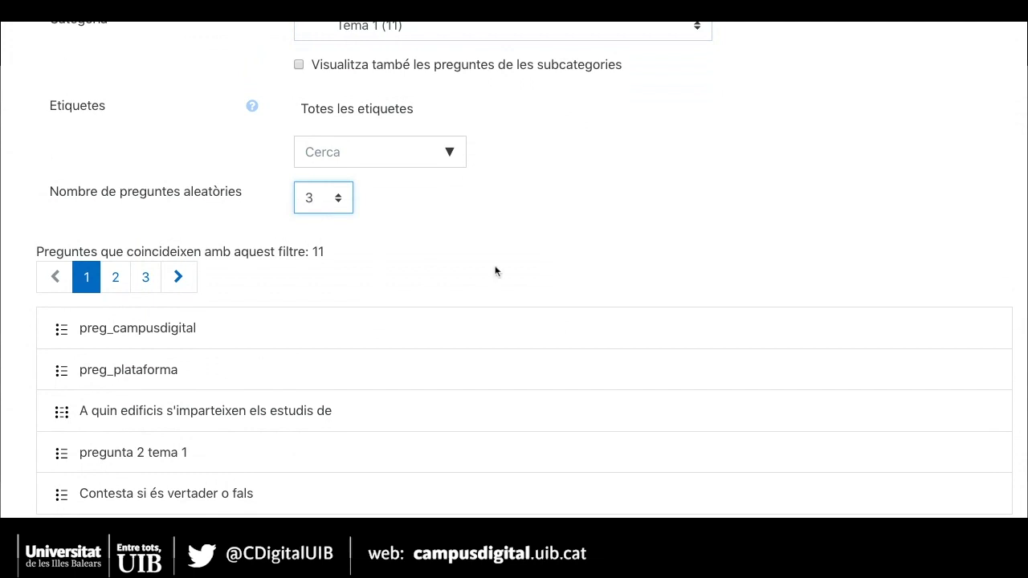
scroll(540, 273, down, 3)
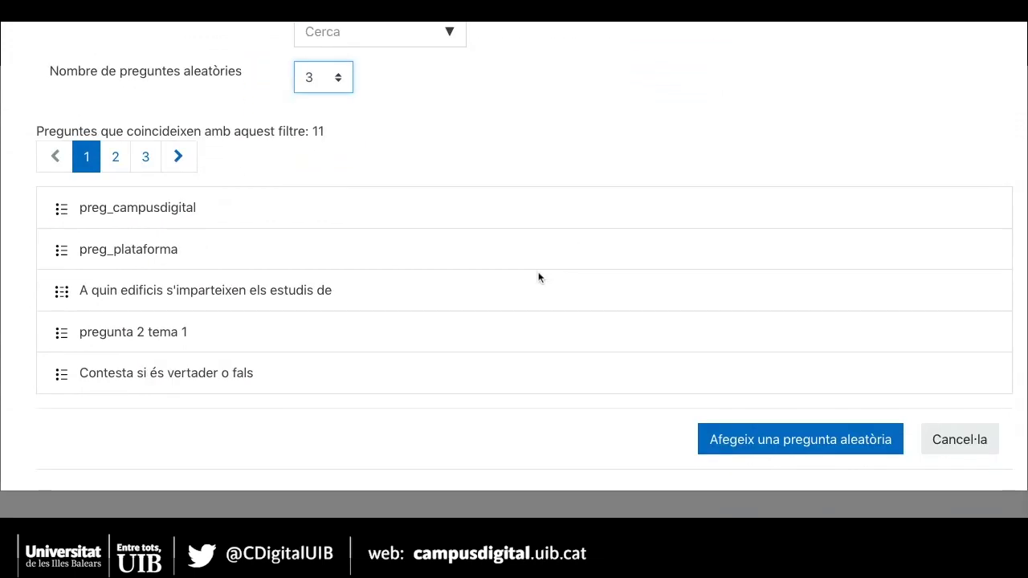
click(744, 446)
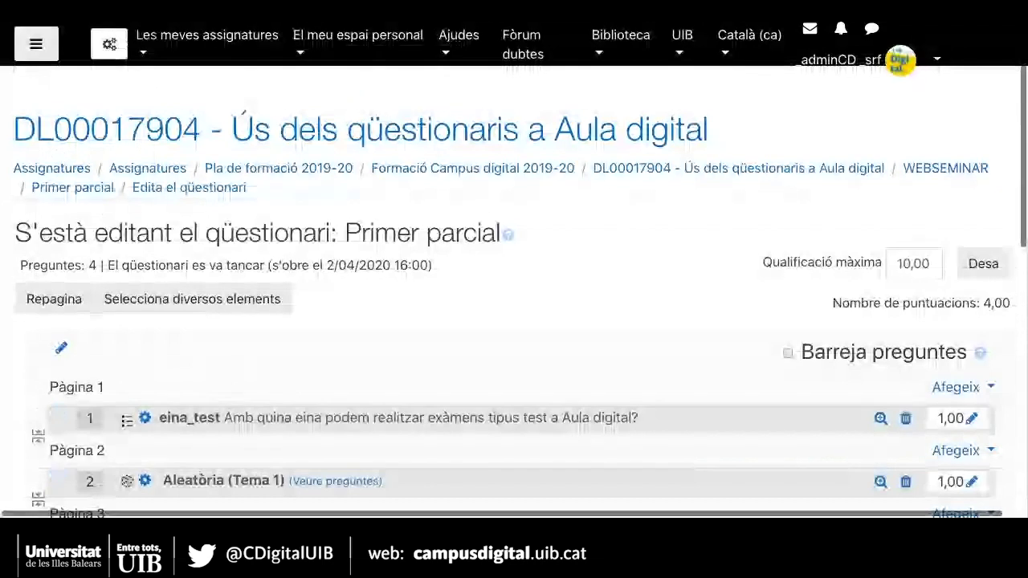
scroll(520, 354, down, 3)
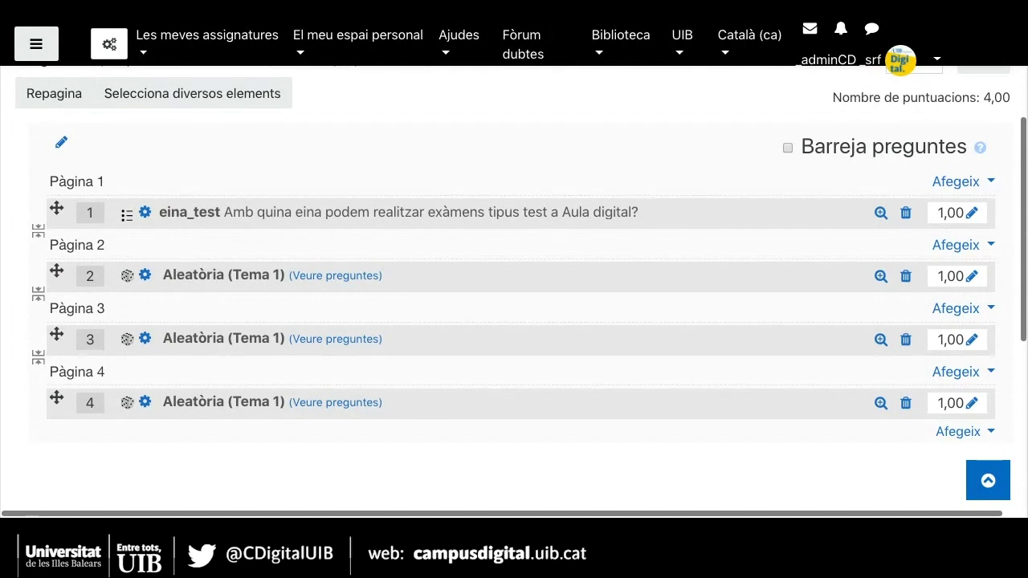
Step: Enable shuffling of the questions (Barreja preguntes) in the Primer parcial quiz
scroll(811, 435, down, 2)
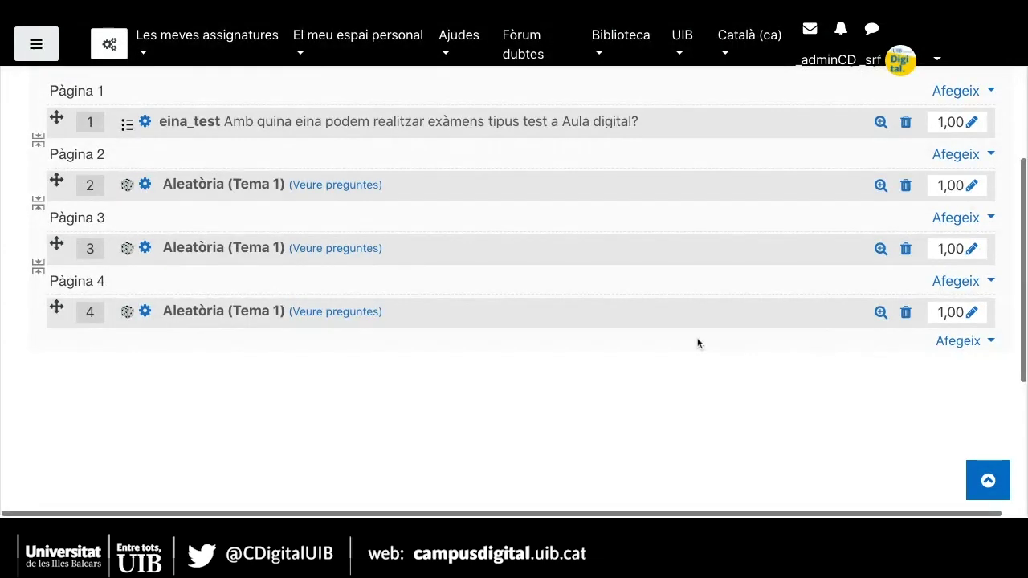
scroll(530, 415, up, 3)
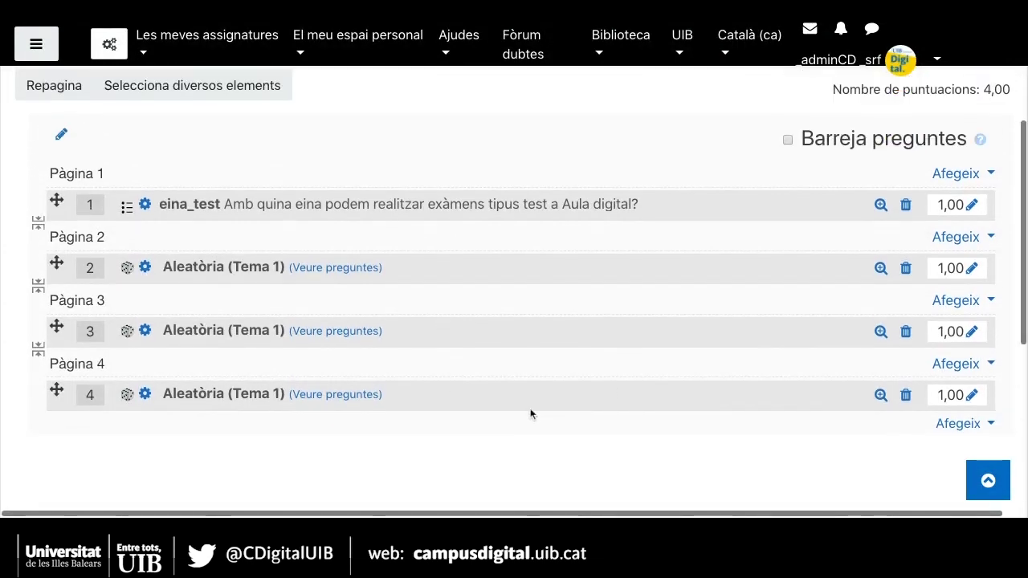
scroll(507, 287, down, 2)
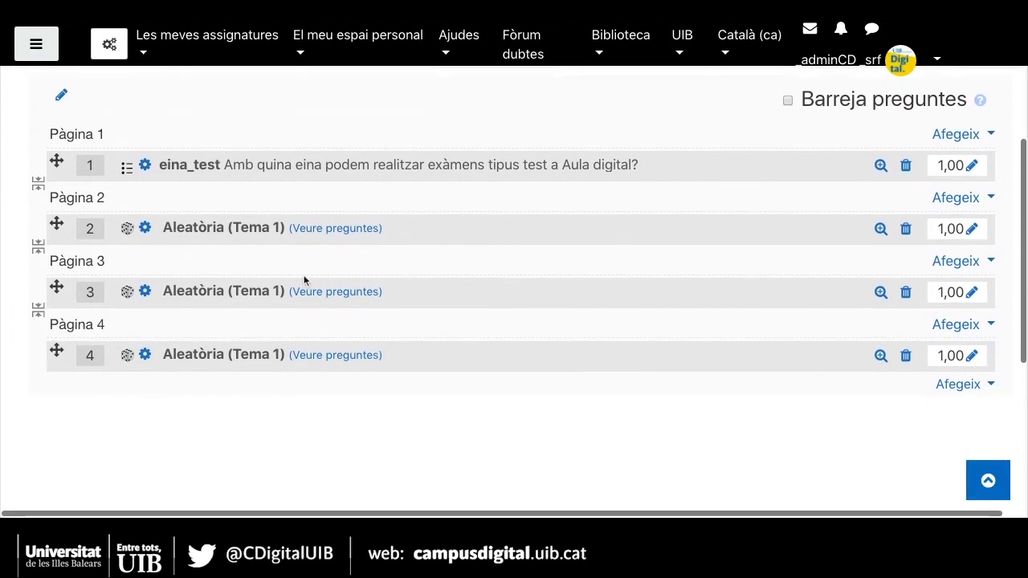
scroll(409, 319, up, 1)
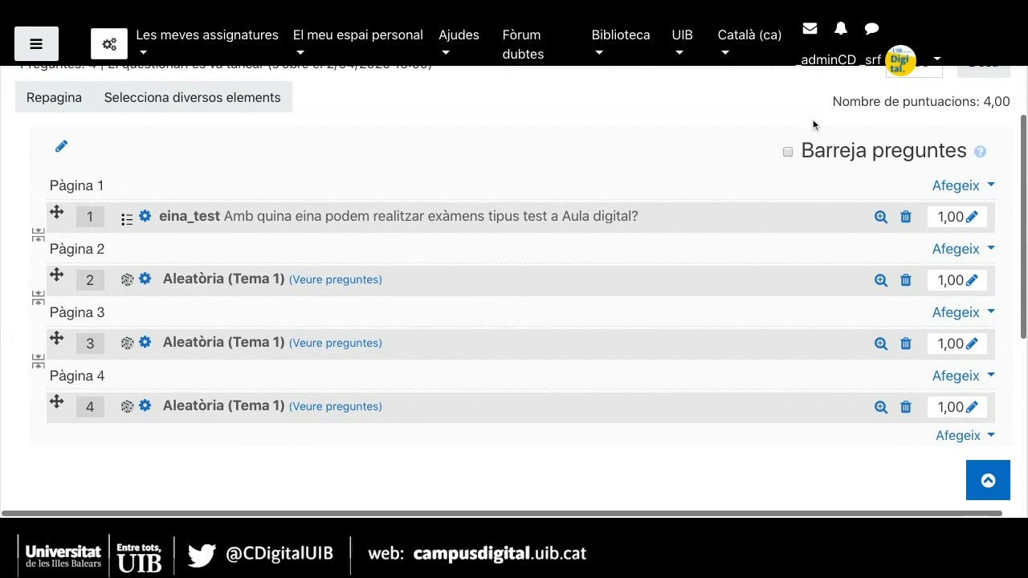
scroll(814, 153, up, 1)
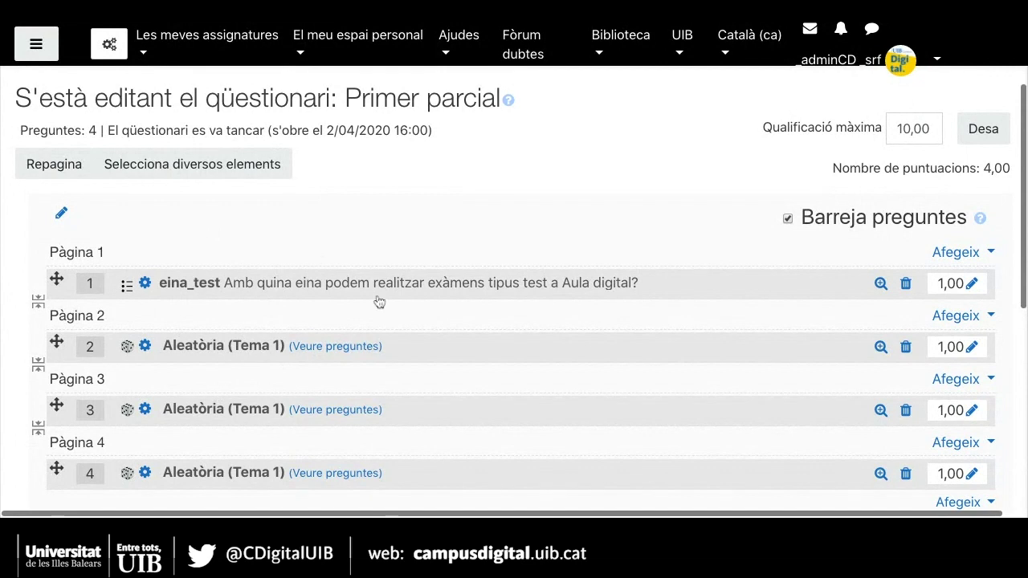
Step: Check the quiz's question list and save its maximum grade of 10,00
scroll(377, 301, down, 3)
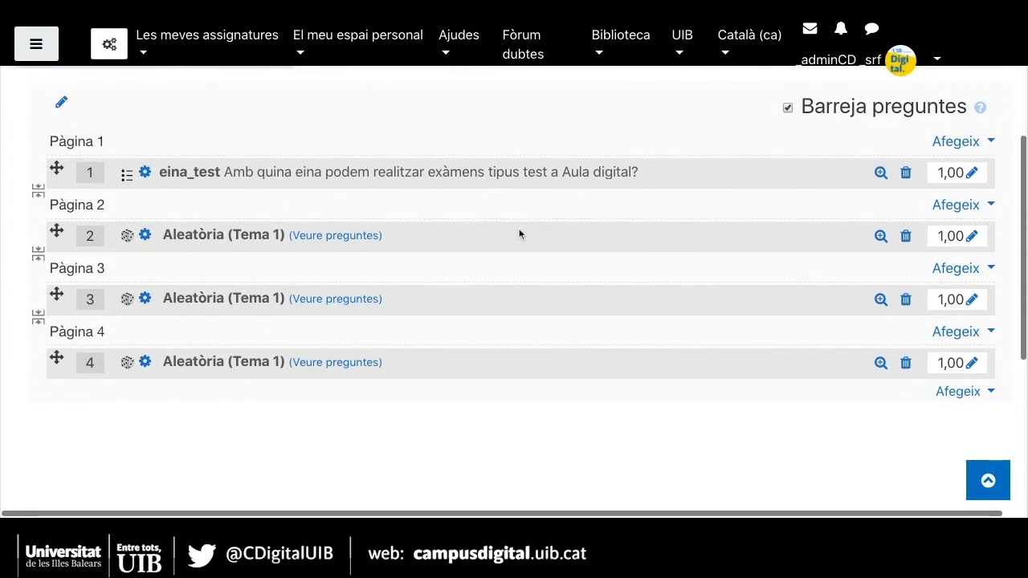
scroll(567, 357, down, 2)
scroll(566, 357, down, 3)
scroll(566, 357, up, 8)
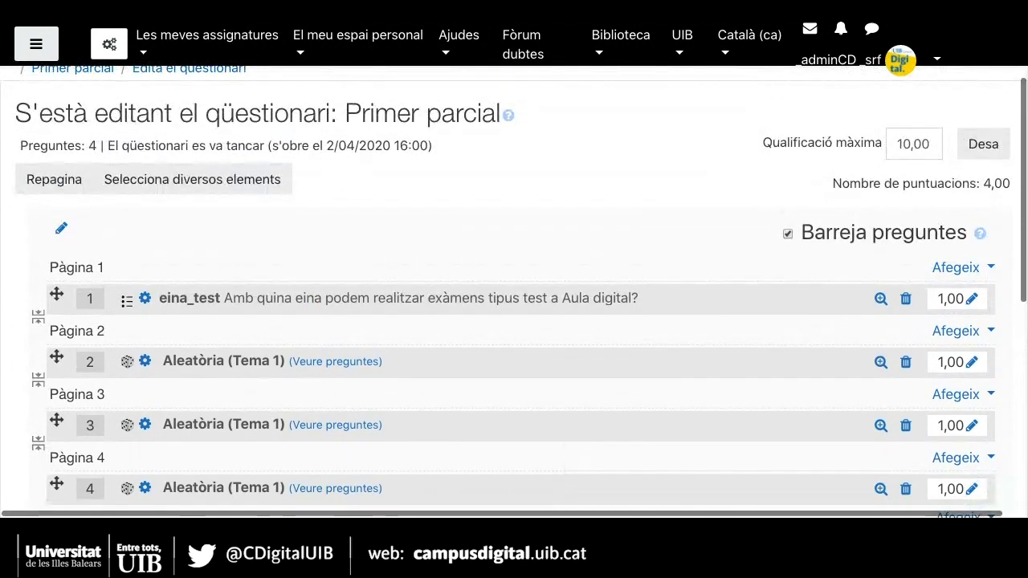
scroll(276, 190, down, 2)
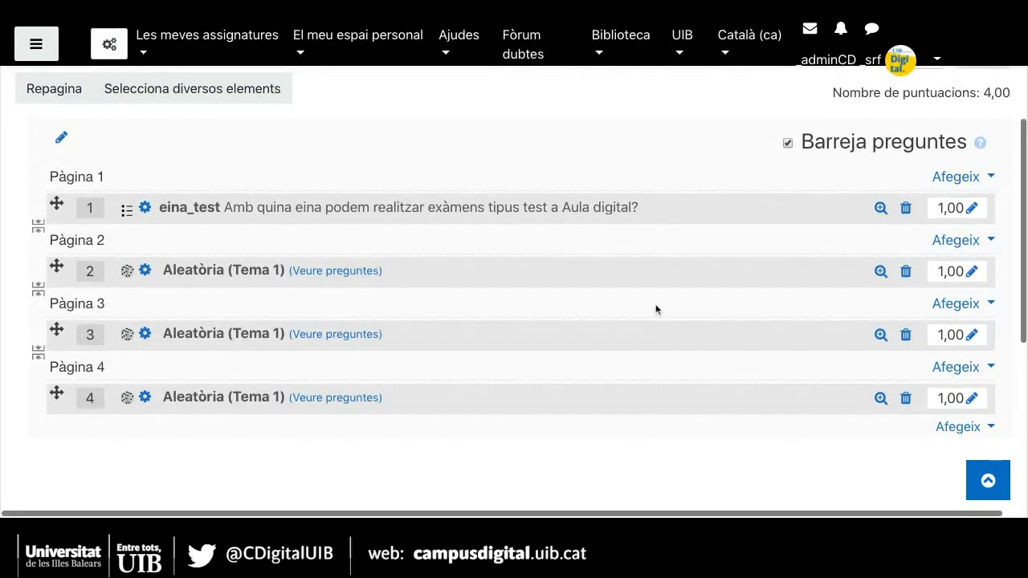
scroll(656, 309, up, 2)
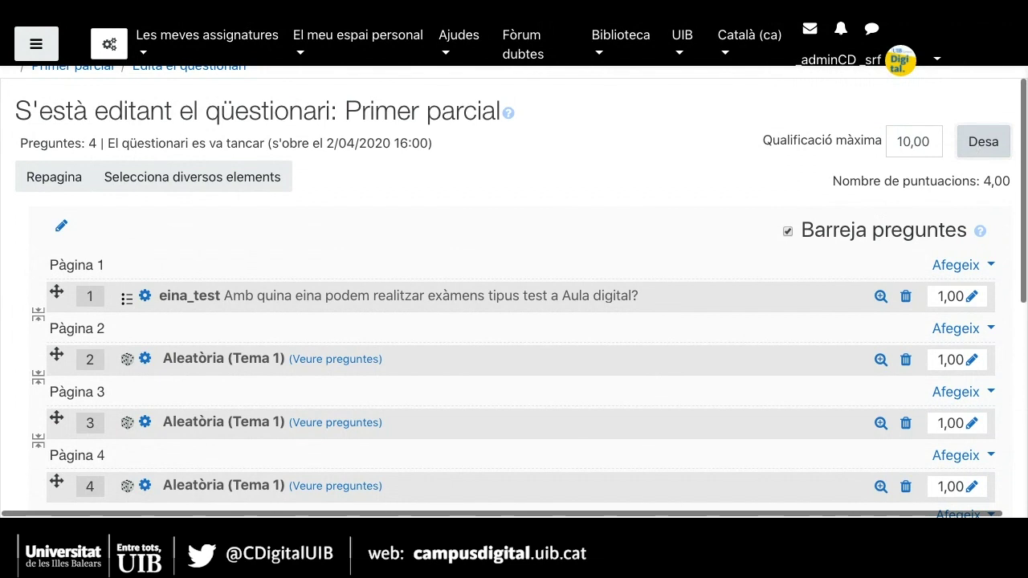
click(984, 141)
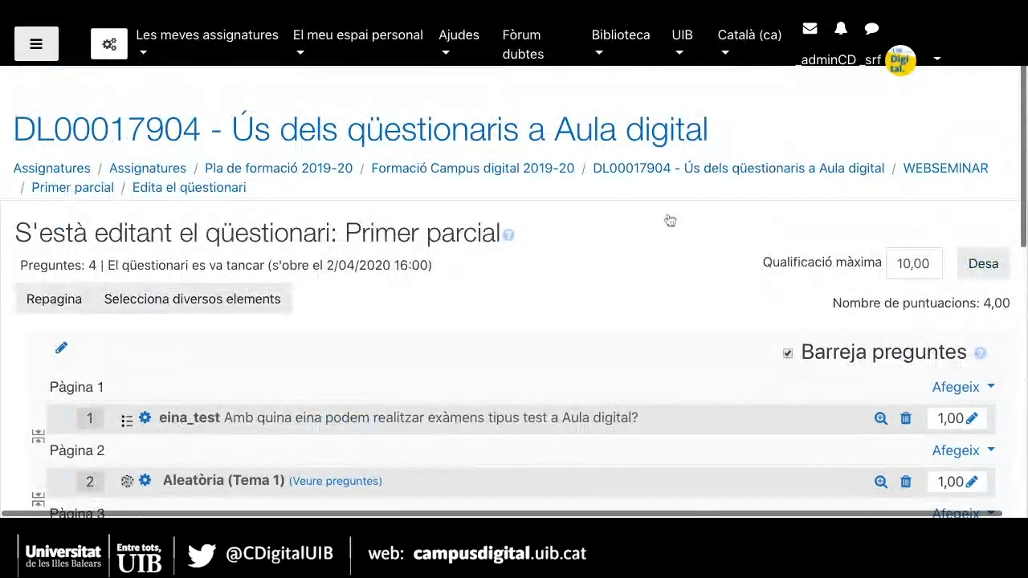
Step: Return to the WEBSEMINAR section and open the Primer parcial quiz page
scroll(482, 387, down, 5)
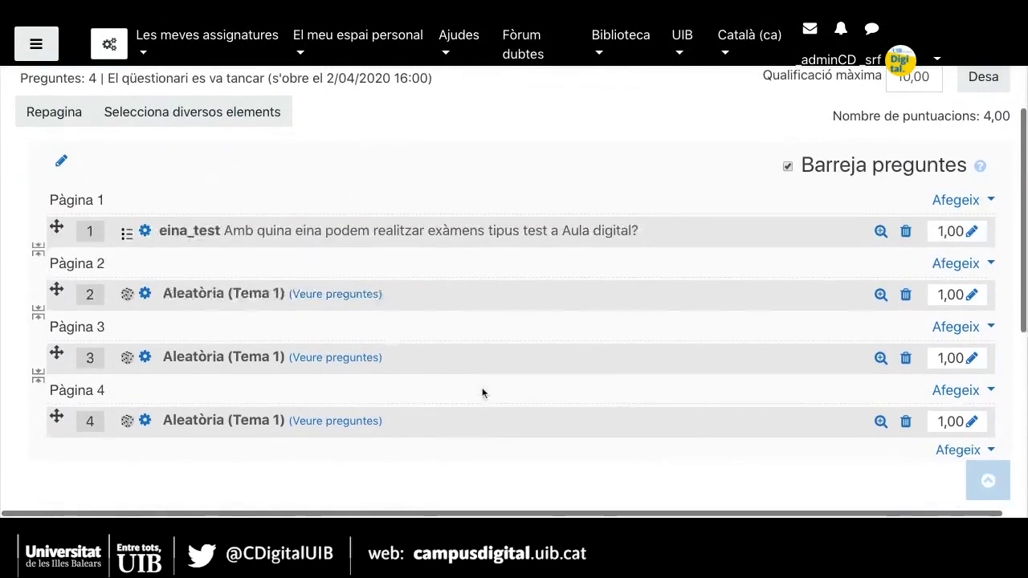
scroll(514, 289, up, 3)
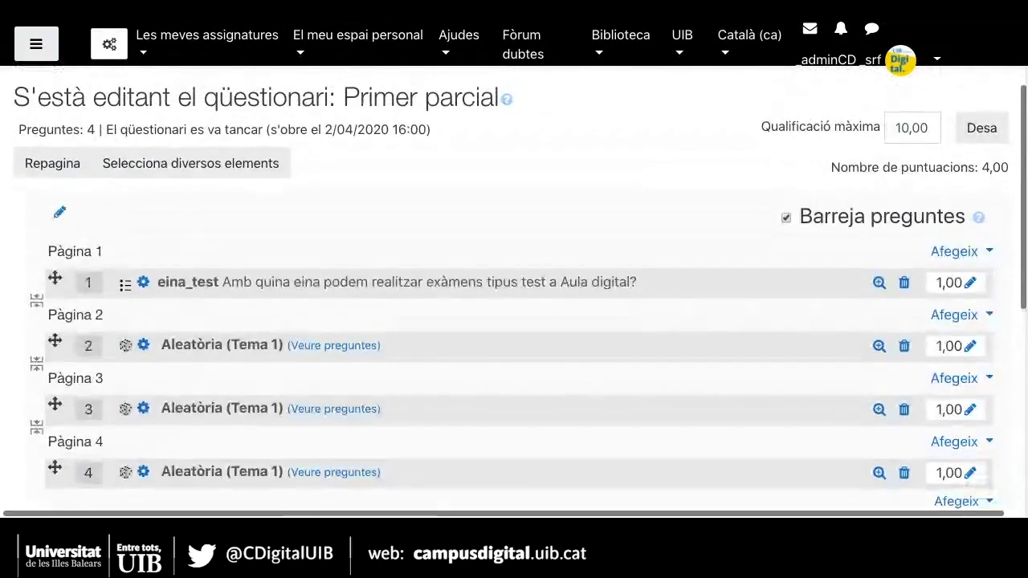
scroll(480, 363, down, 5)
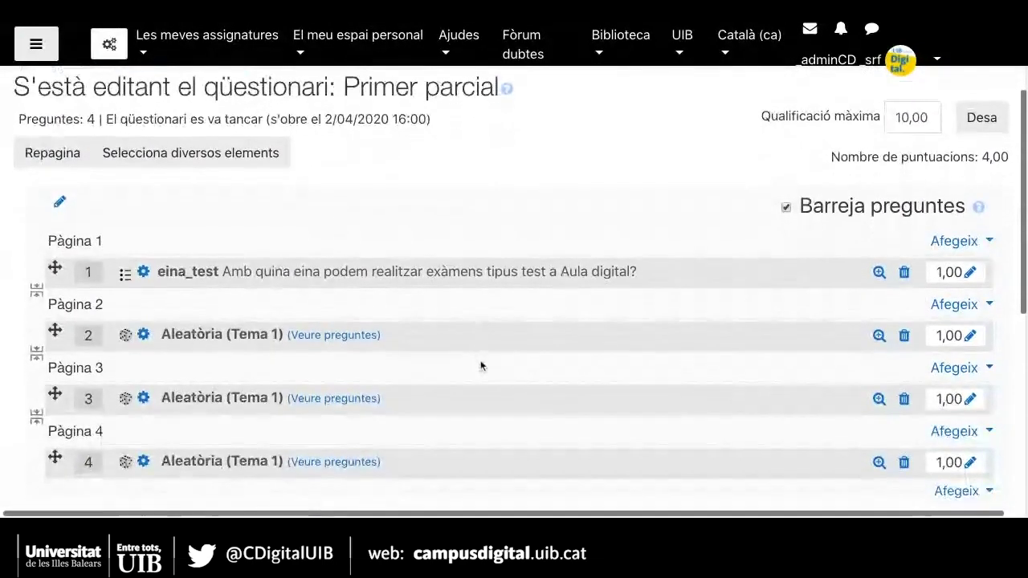
scroll(480, 366, up, 5)
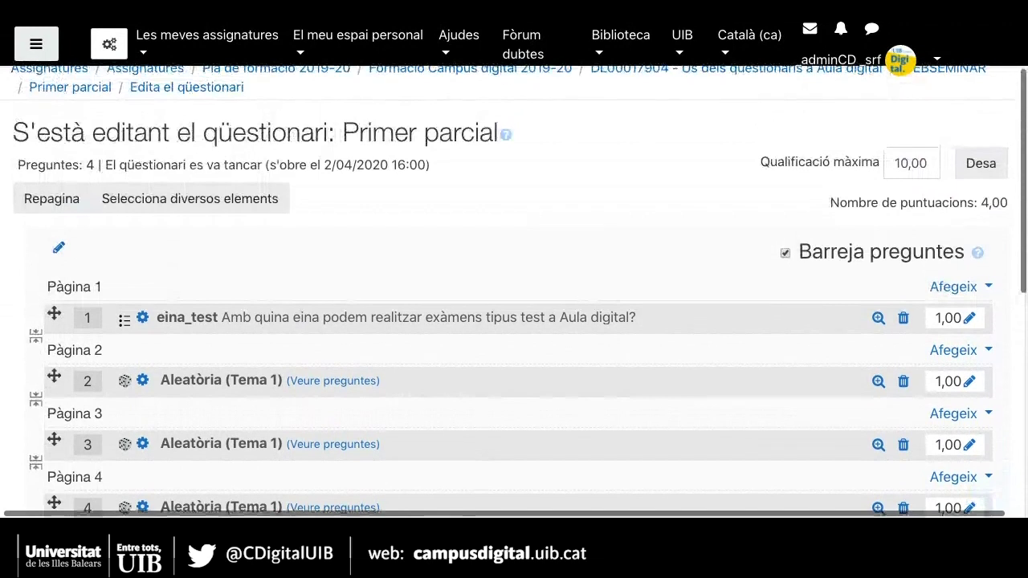
scroll(514, 289, up, 2)
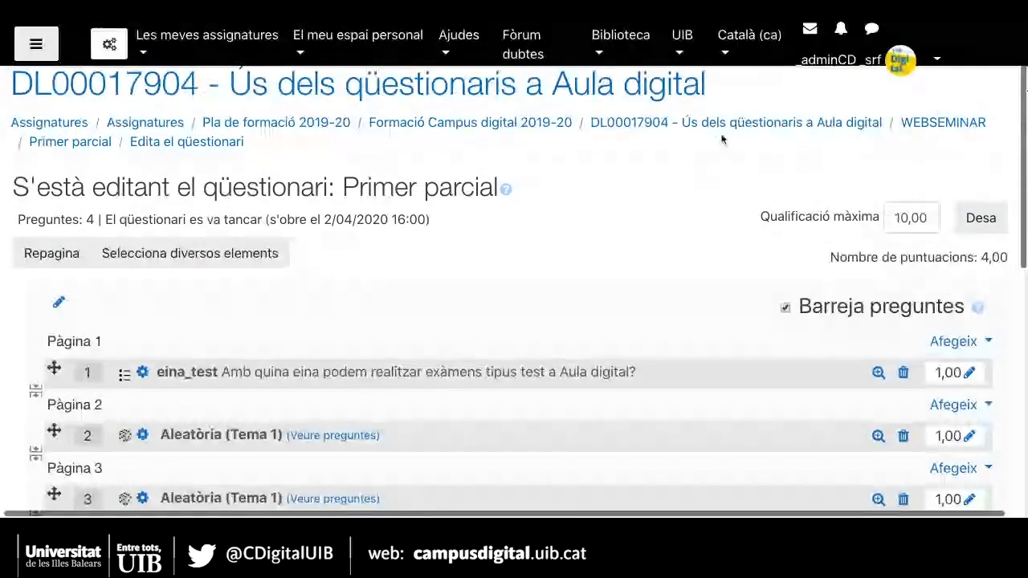
click(943, 122)
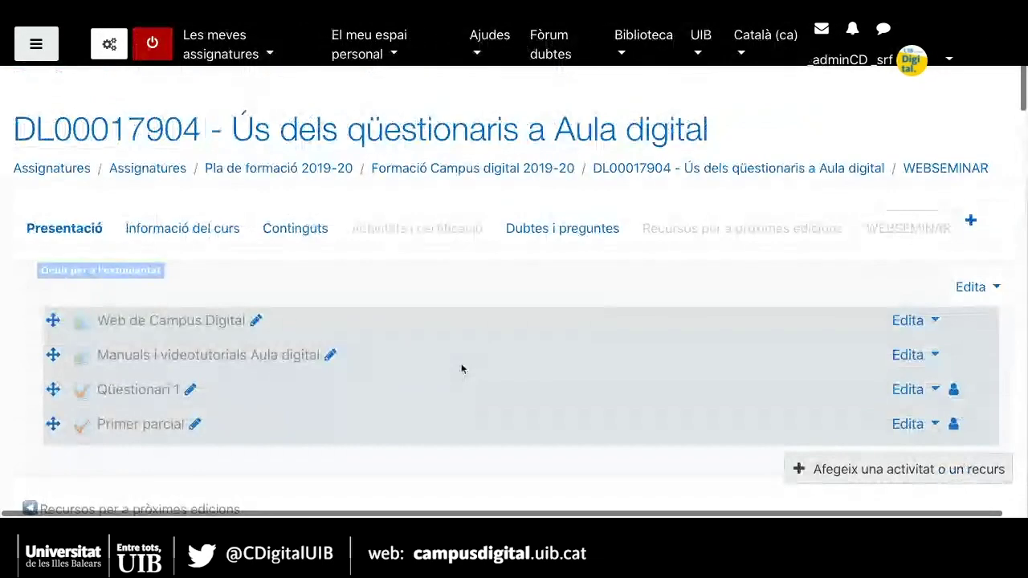
click(138, 430)
scroll(399, 404, down, 2)
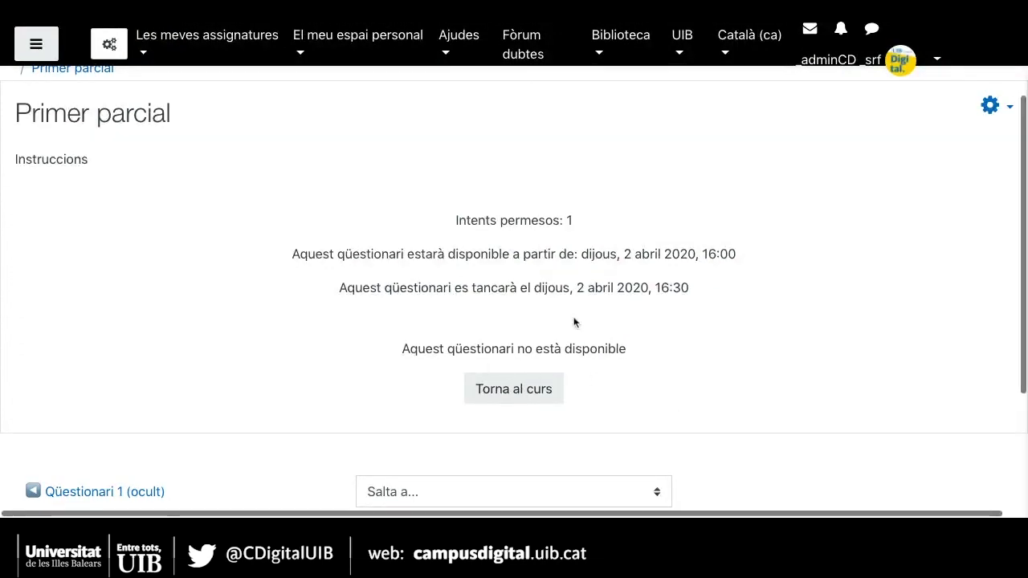
Step: Start a preview of the Primer parcial quiz, answer question 1 with Fals, and continue to question 2
click(1005, 110)
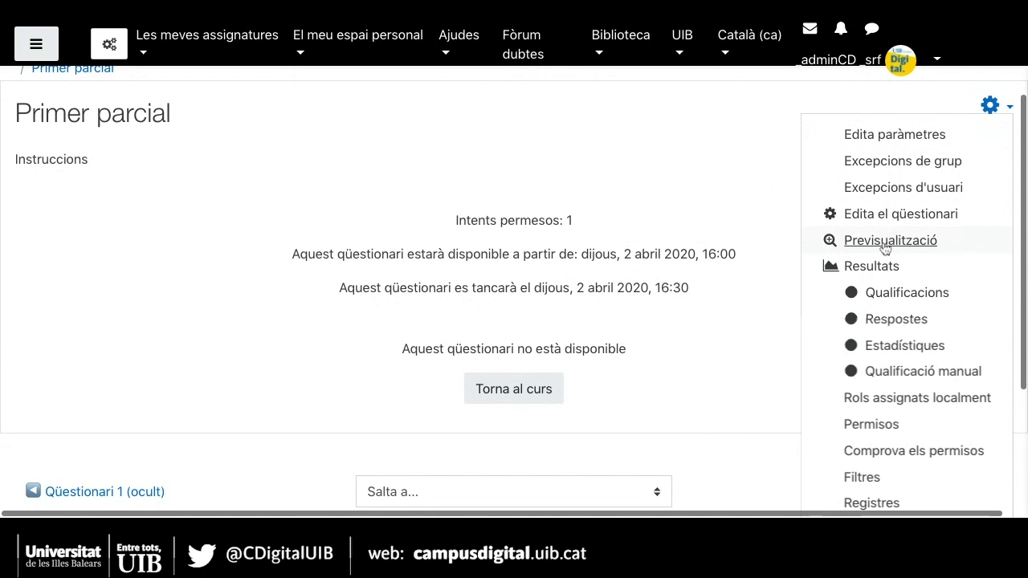
key(Escape)
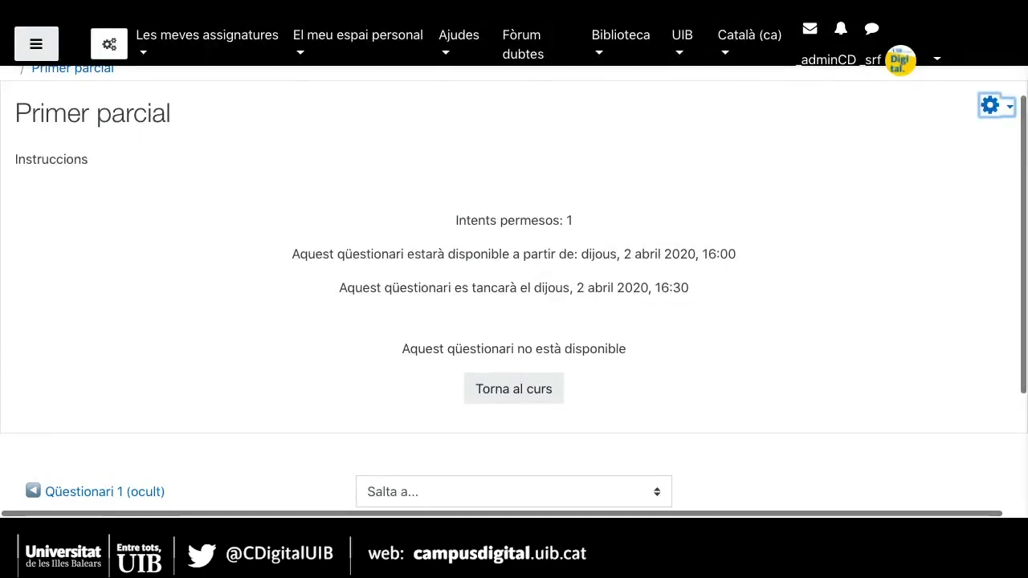
scroll(611, 289, down, 1)
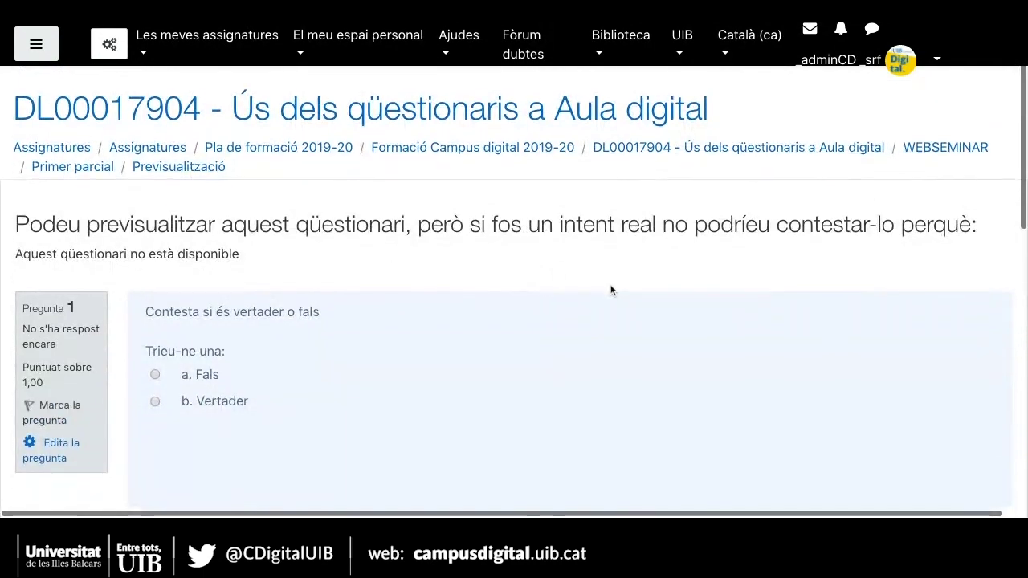
scroll(611, 290, down, 2)
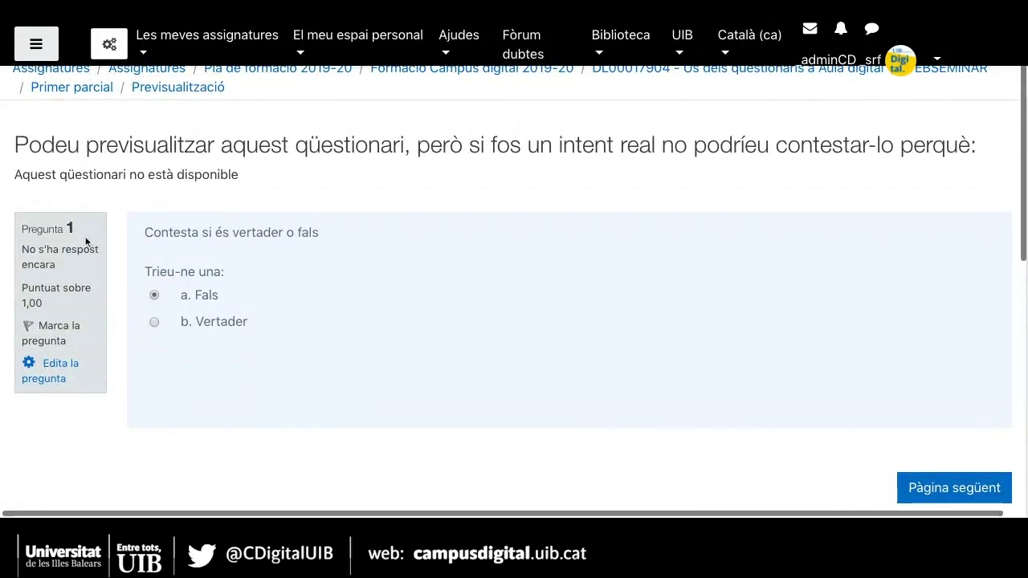
click(932, 491)
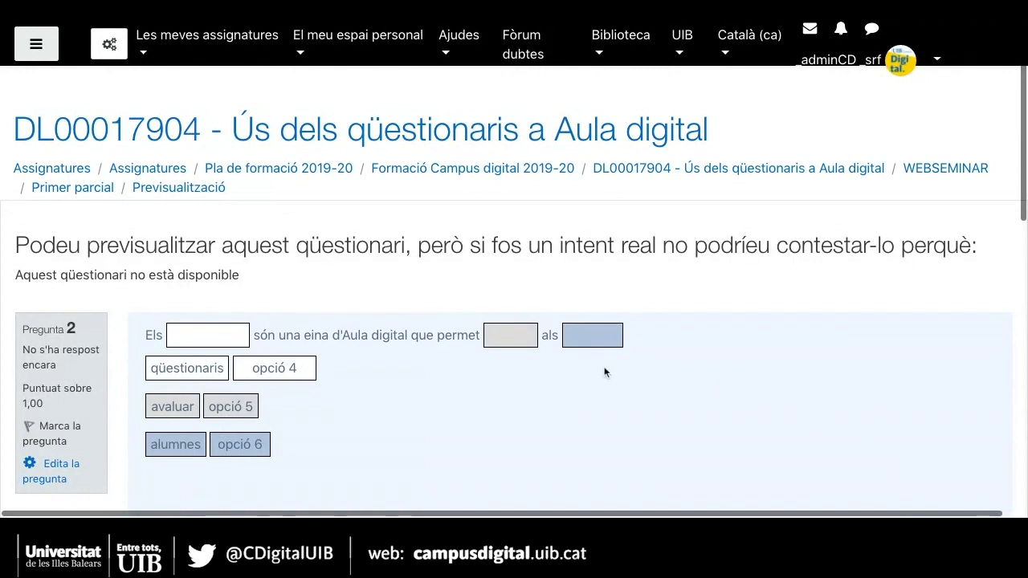
Step: Leave question 2 unanswered, answer question 3 with Qüestionari, and continue to question 4
scroll(482, 407, down, 2)
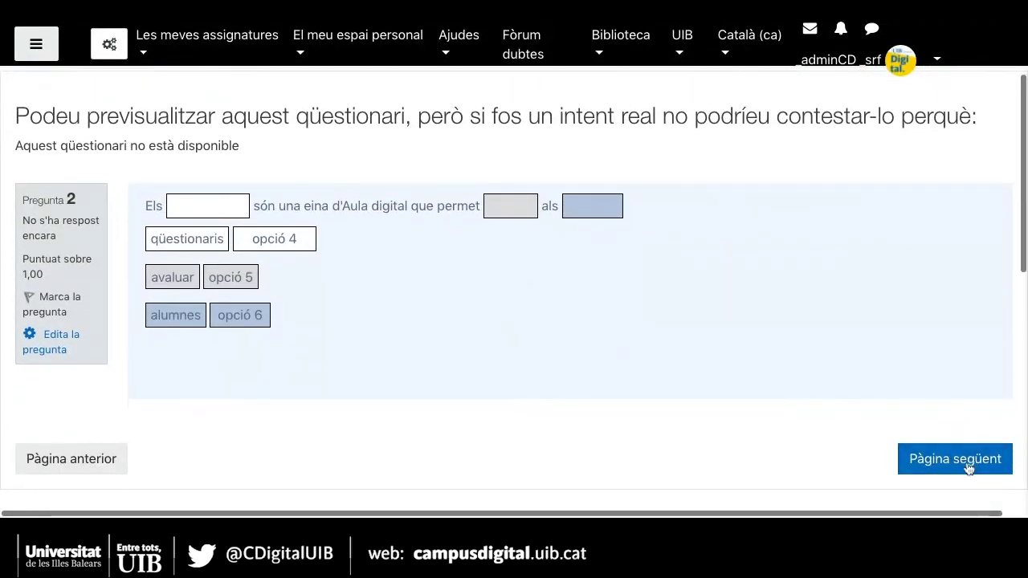
scroll(968, 468, up, 2)
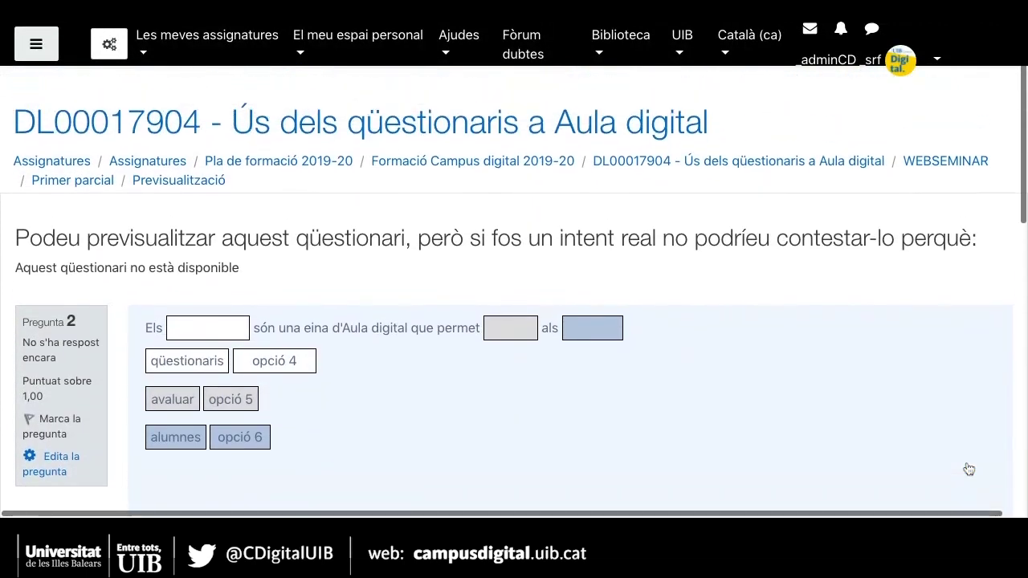
scroll(872, 422, down, 3)
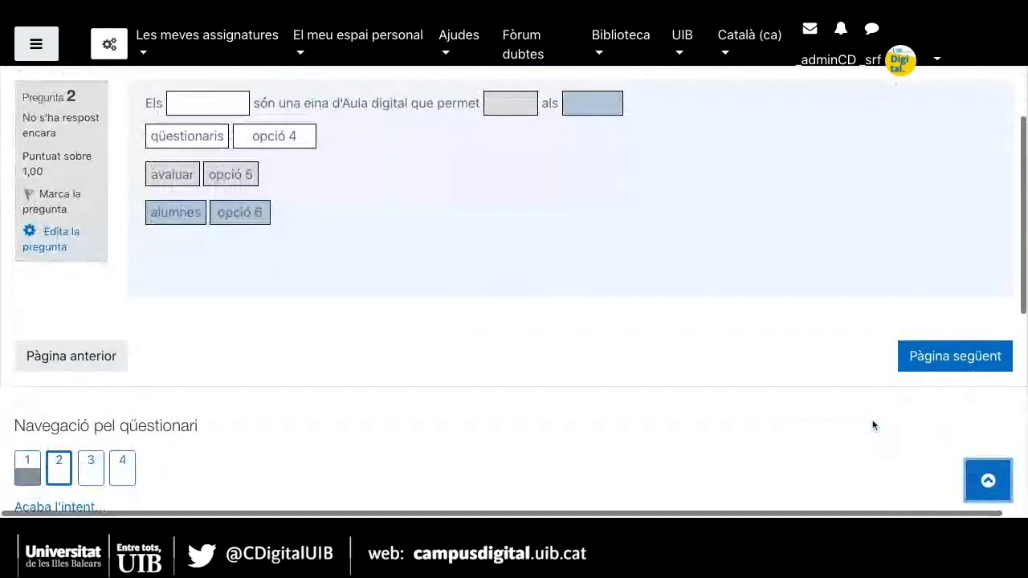
click(961, 354)
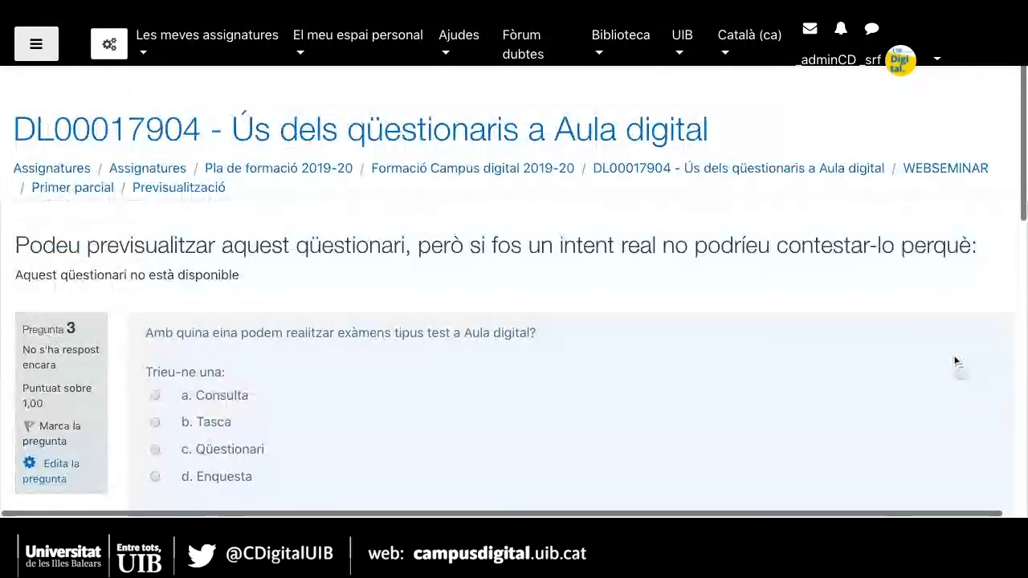
scroll(957, 361, down, 1)
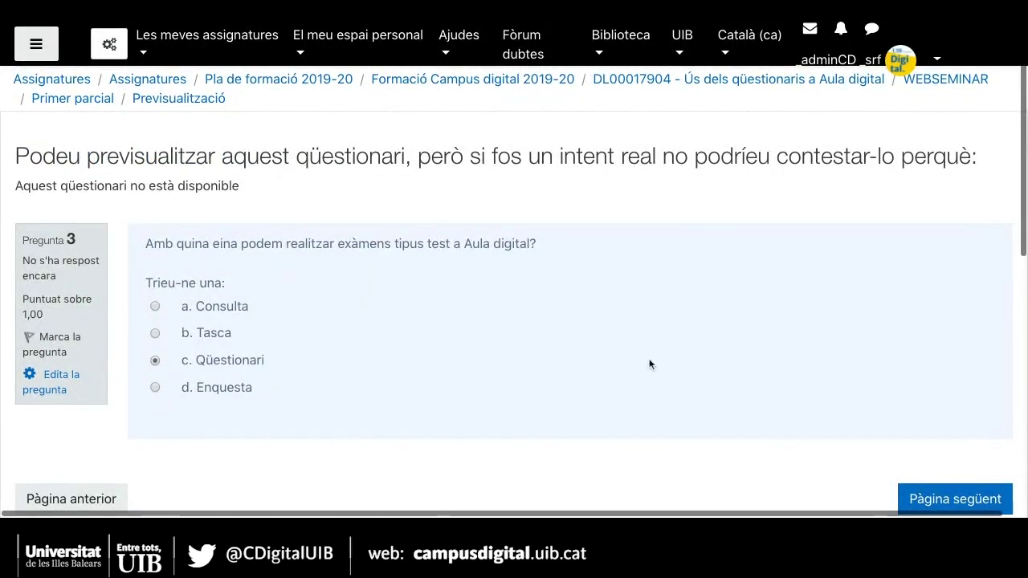
scroll(643, 364, down, 1)
click(951, 395)
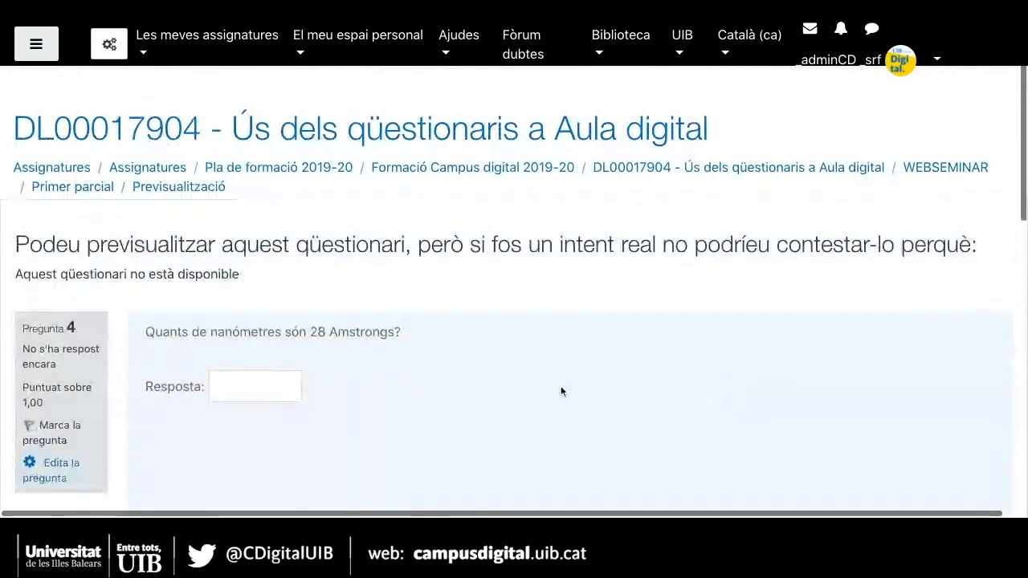
Step: Leave question 4 unanswered and end the preview attempt to reach its summary
scroll(563, 392, down, 3)
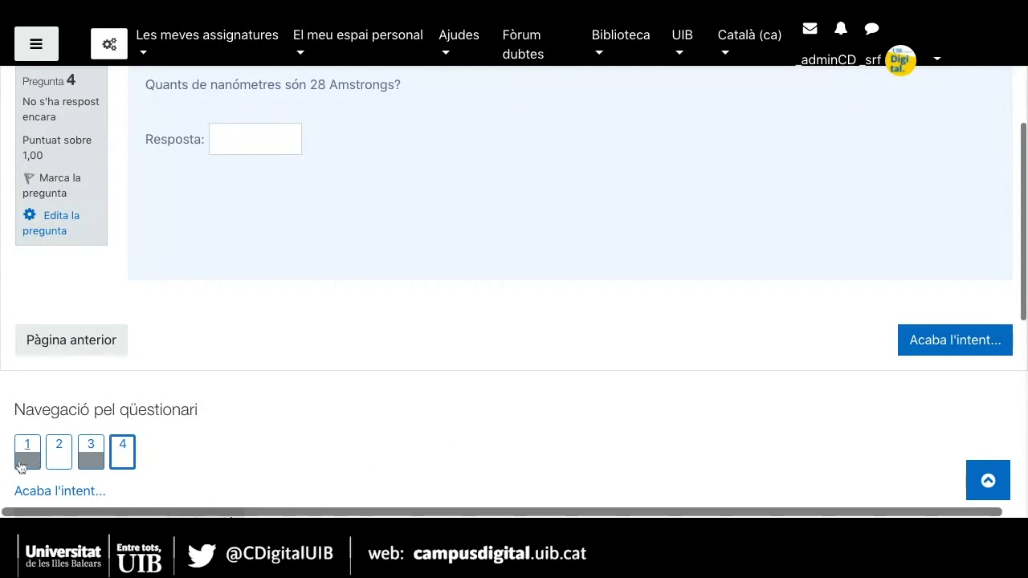
scroll(914, 400, up, 3)
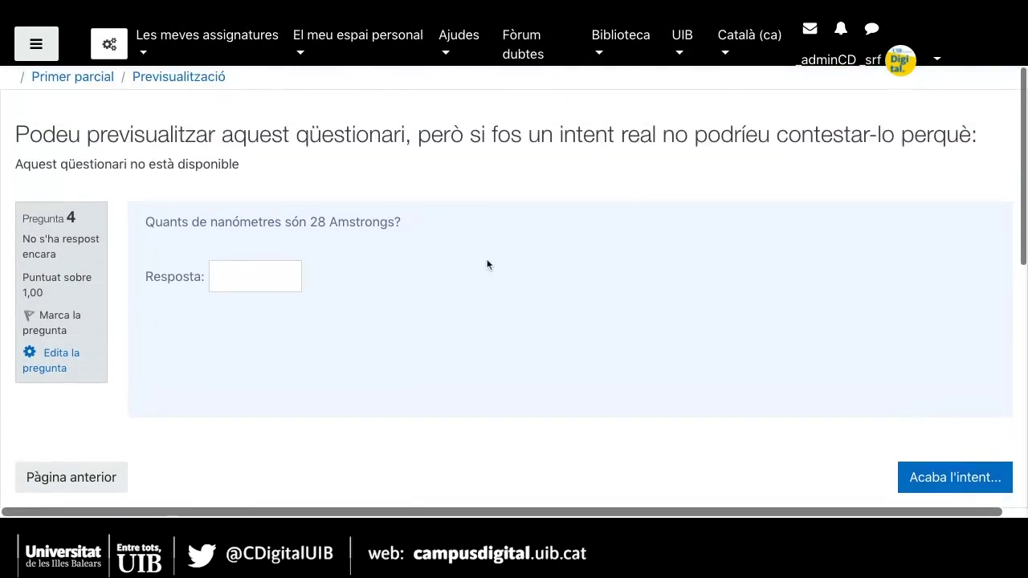
click(948, 477)
scroll(948, 477, down, 1)
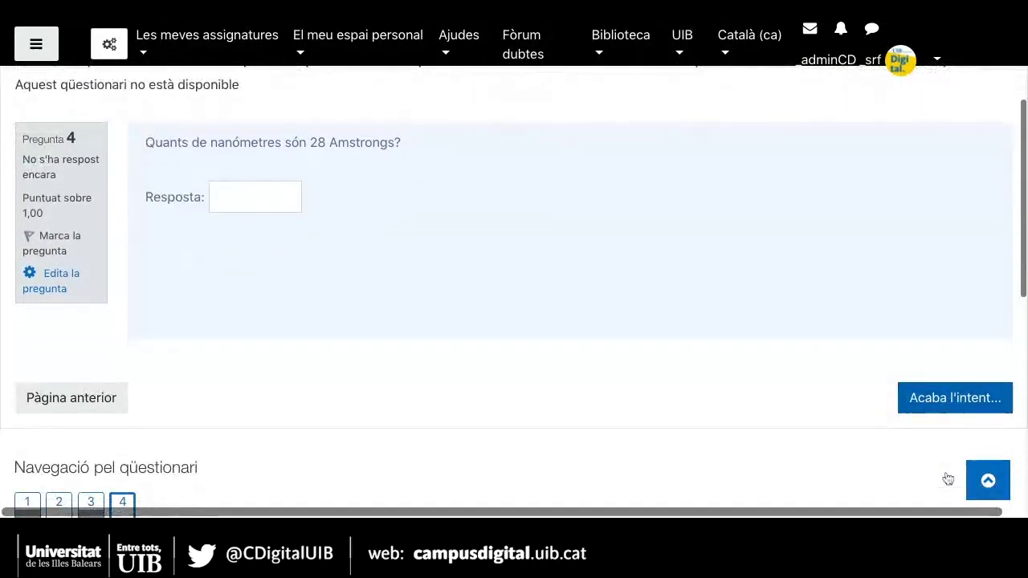
click(938, 399)
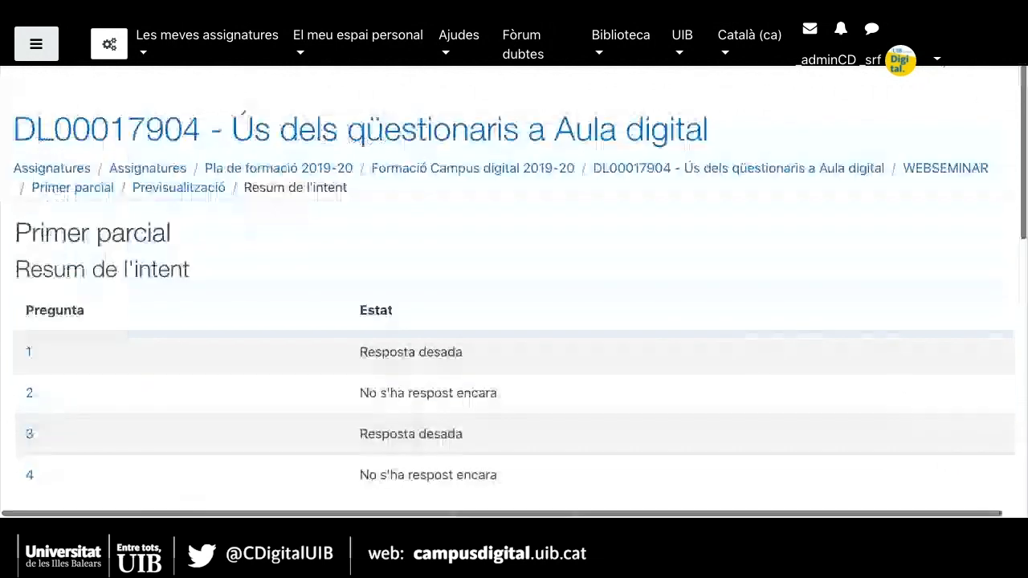
Step: Submit and finish the preview attempt from its summary, then review the attempt's results
scroll(514, 321, down, 2)
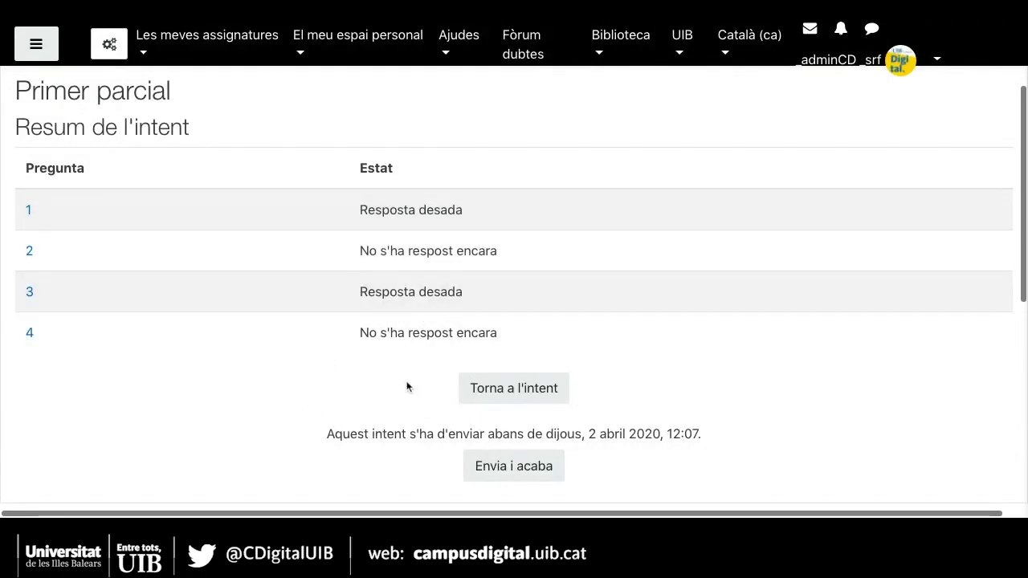
scroll(406, 389, down, 1)
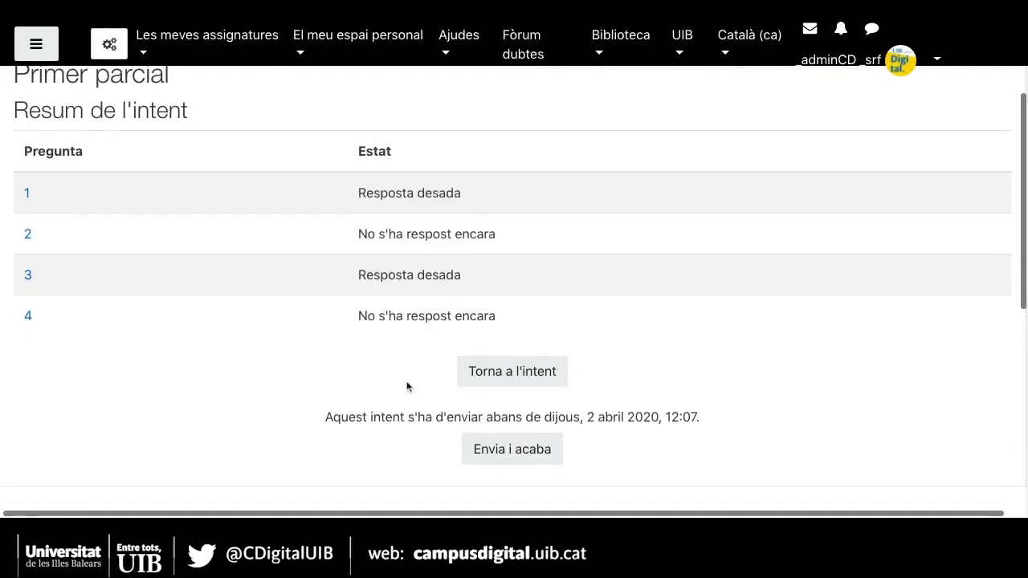
click(494, 464)
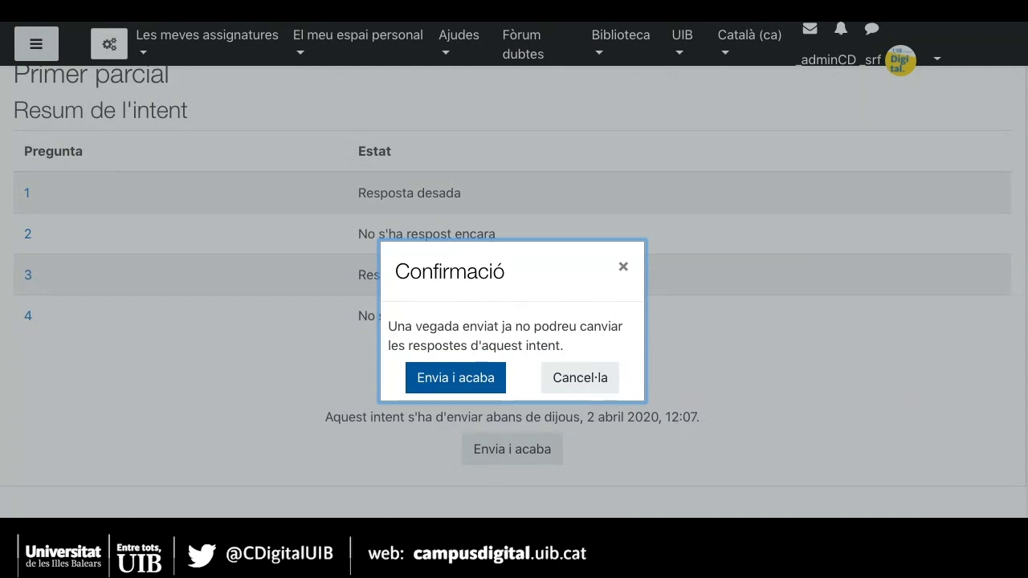
click(456, 377)
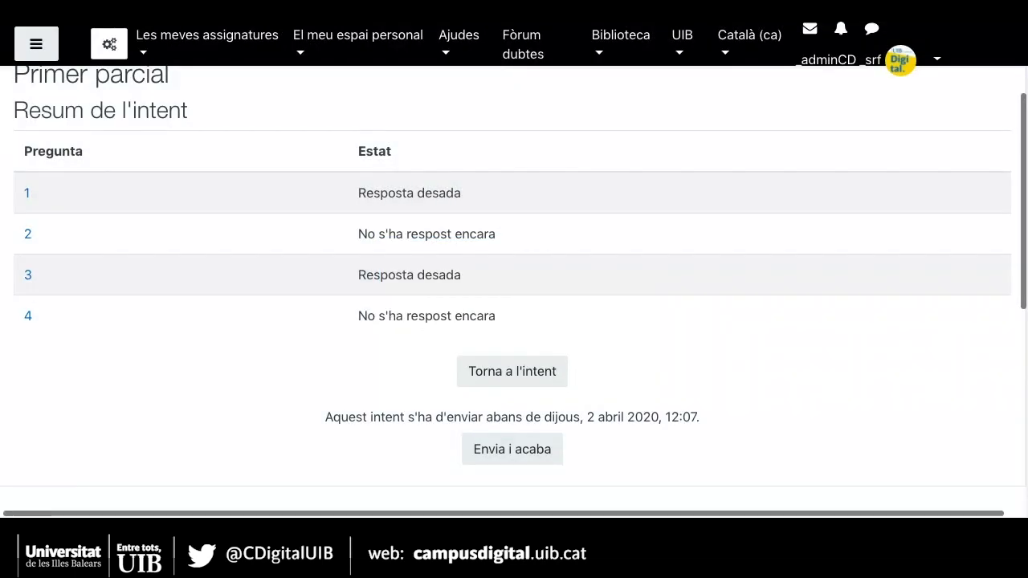
scroll(429, 359, down, 2)
scroll(429, 359, up, 3)
scroll(476, 389, down, 3)
scroll(476, 390, up, 3)
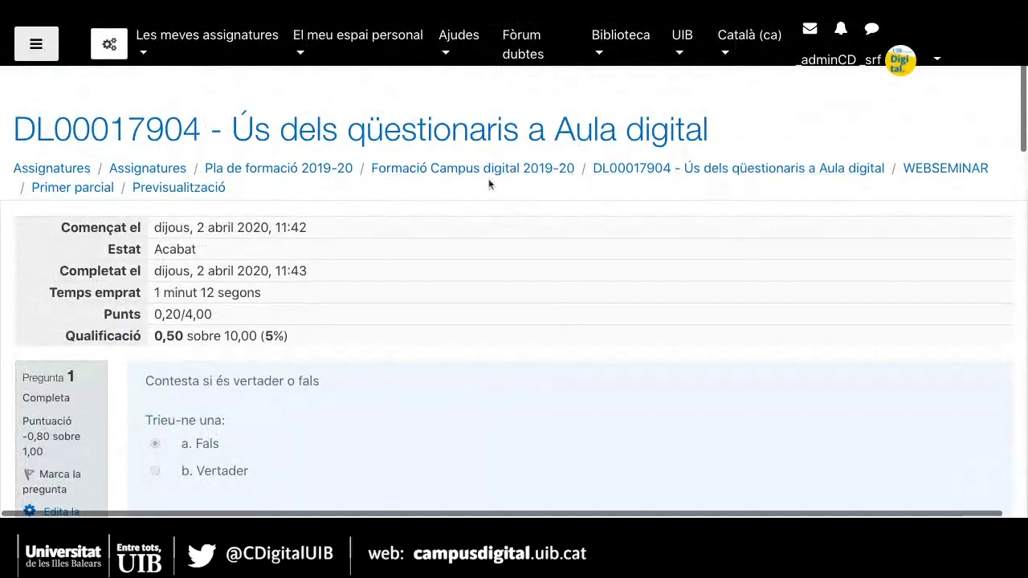